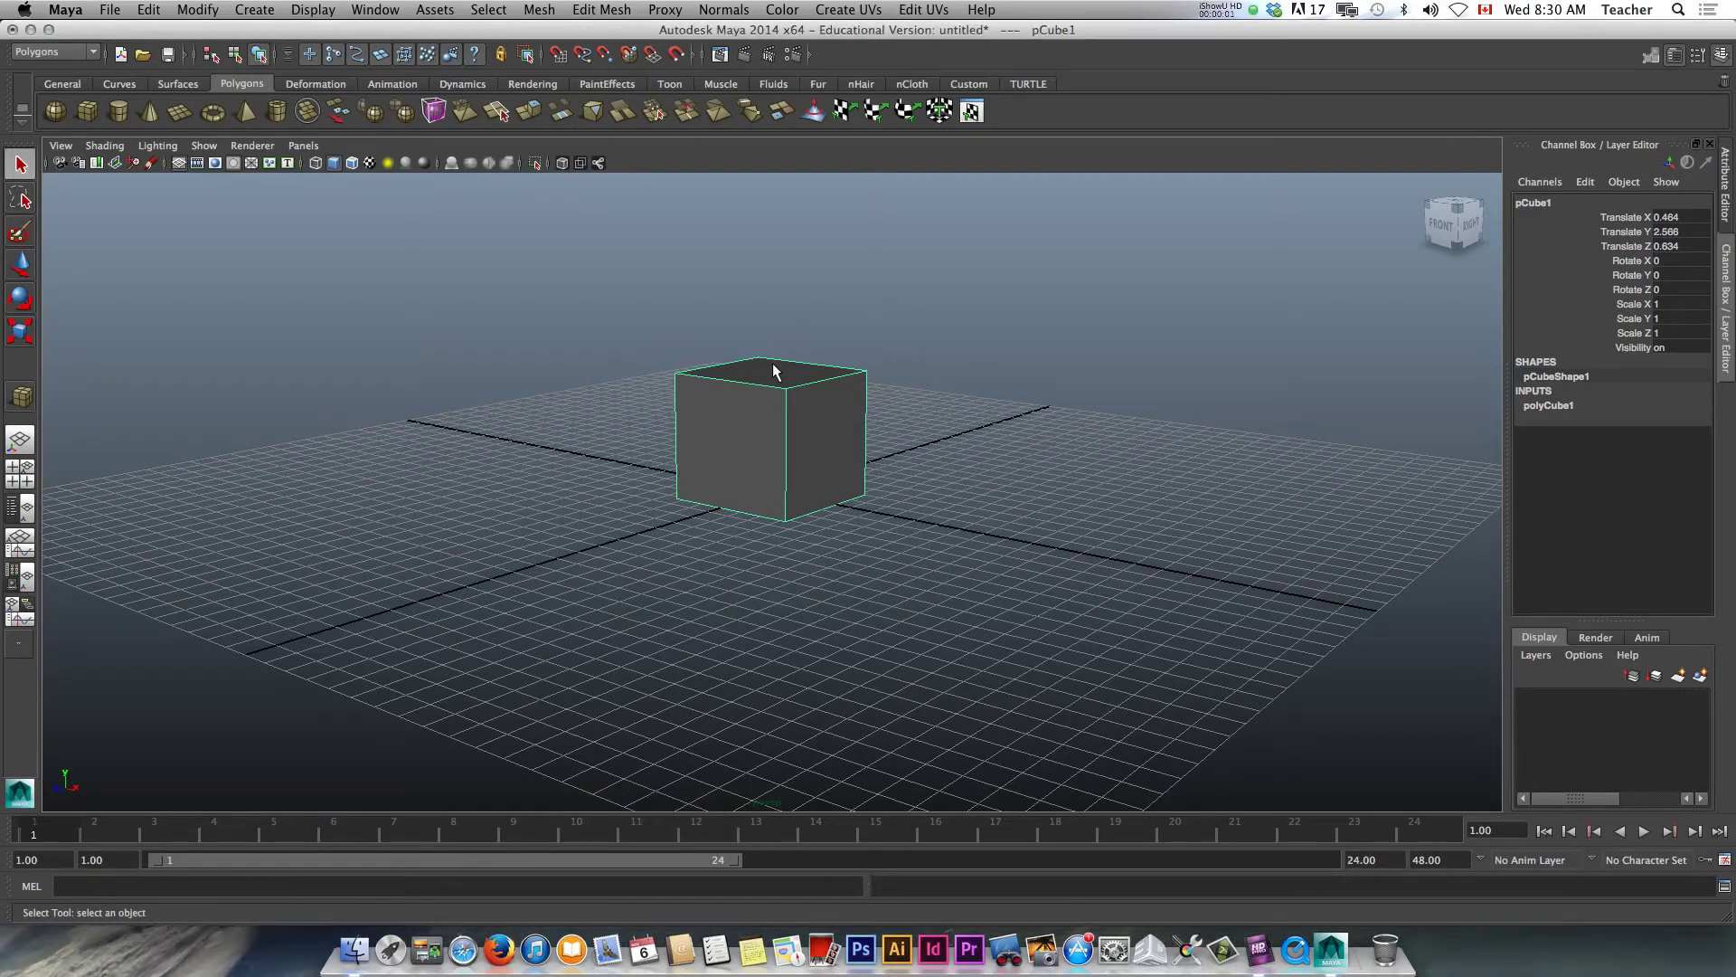
Delete the original cube and start the interactive Polygon Cube tool on the empty grid
key(Delete)
scroll(774, 442, up, 10)
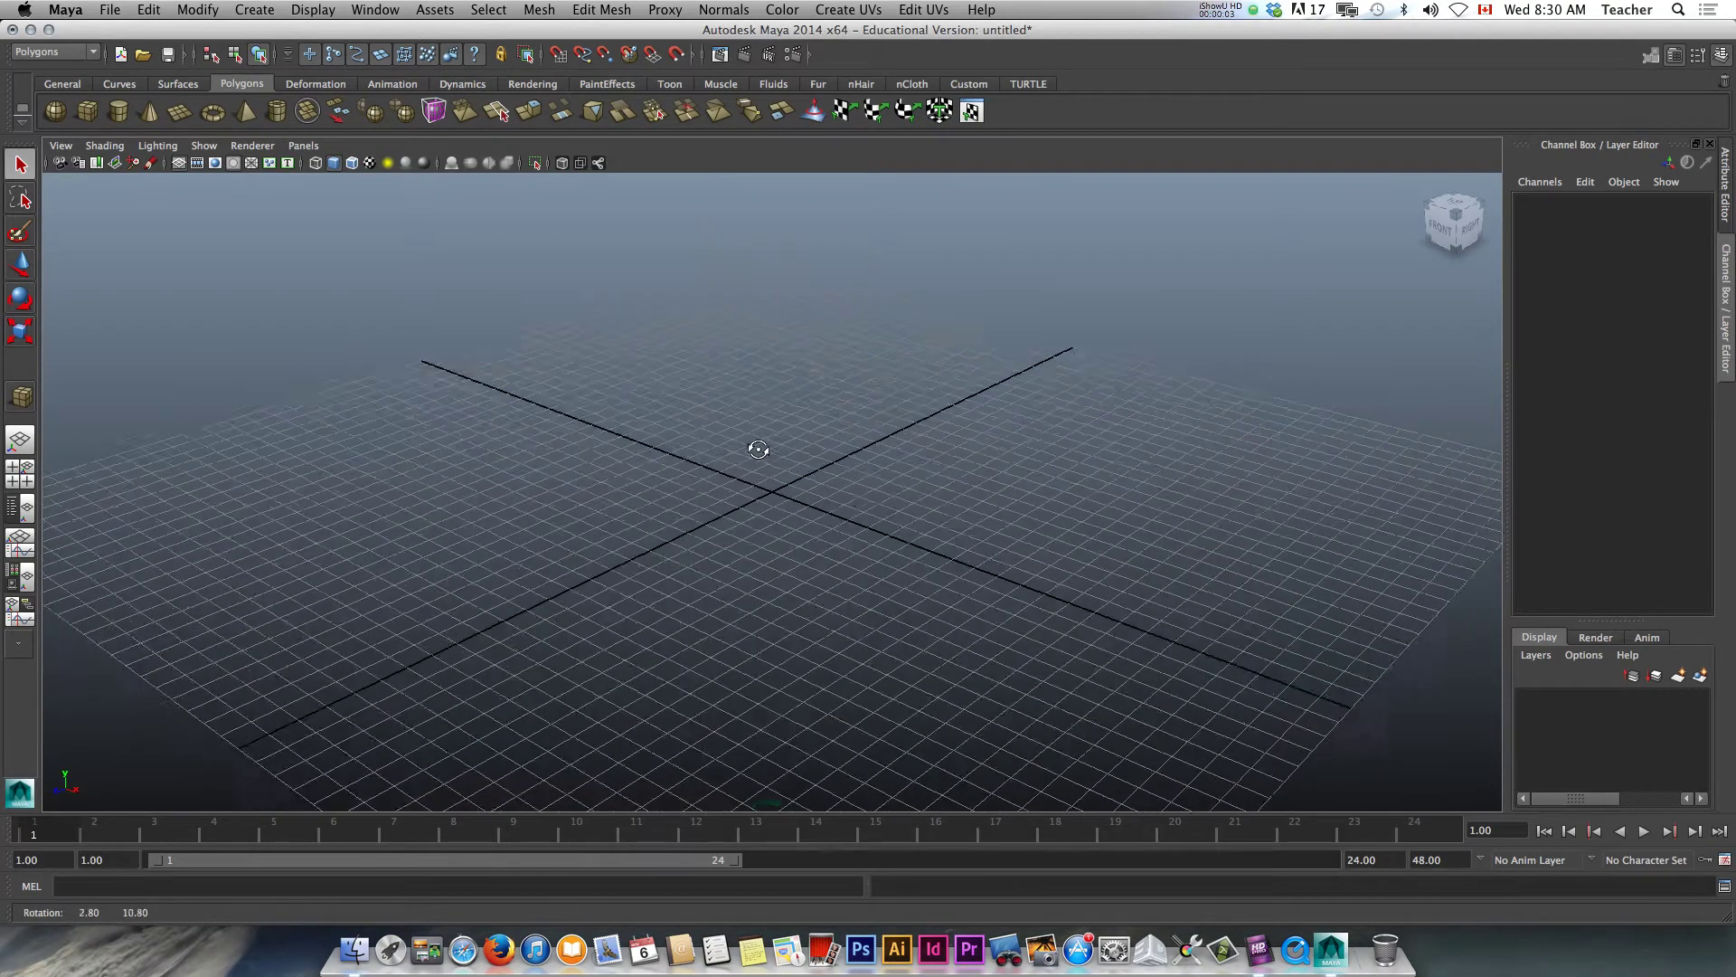
scroll(782, 432, up, 3)
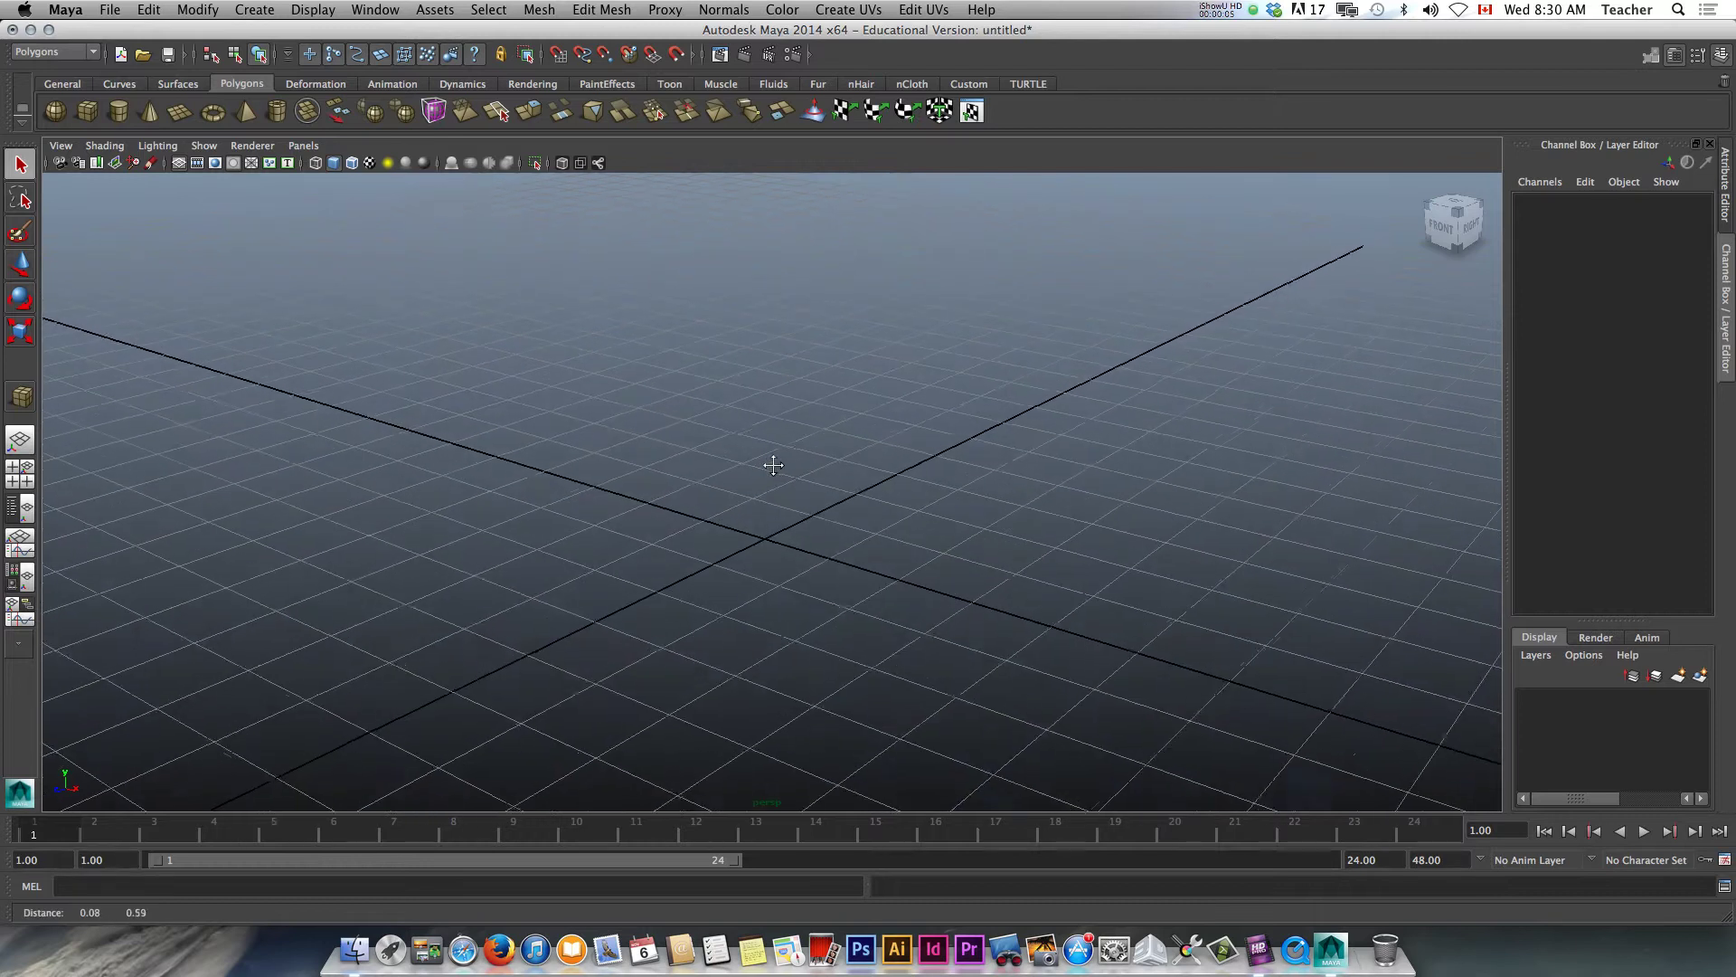
click(85, 112)
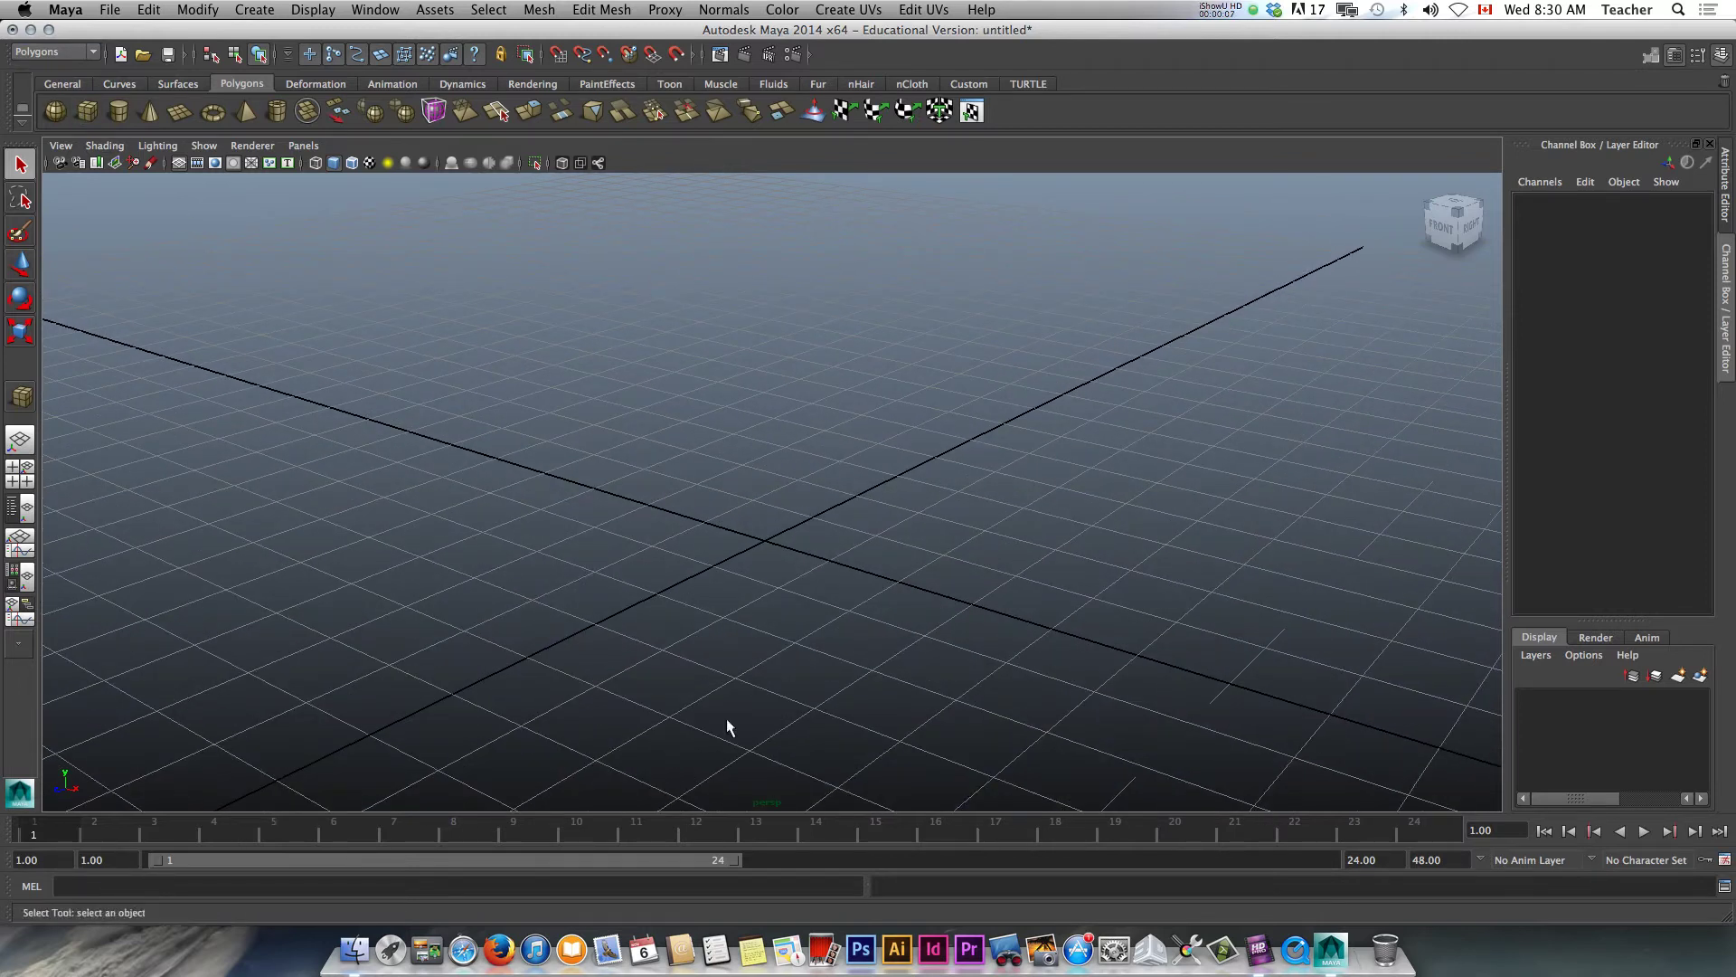
Draw a new polygon cube about 3.6 × 3.4 × 3.7 on the grid
drag(737, 468, 771, 624)
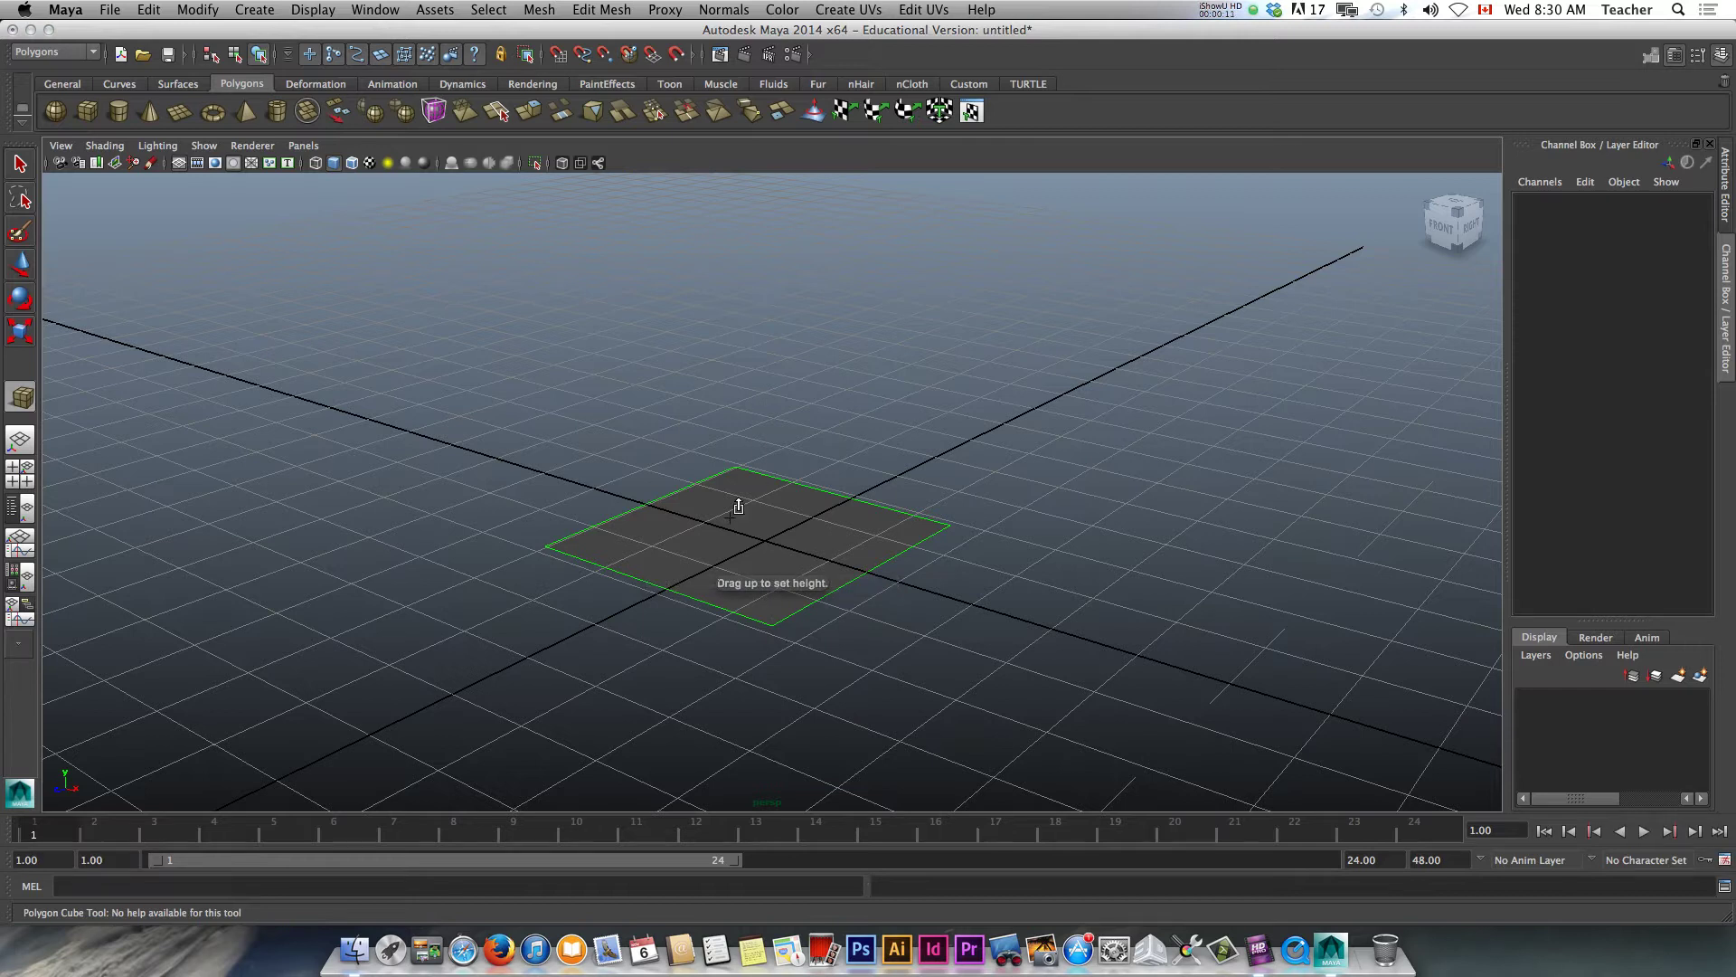
drag(738, 507, 736, 254)
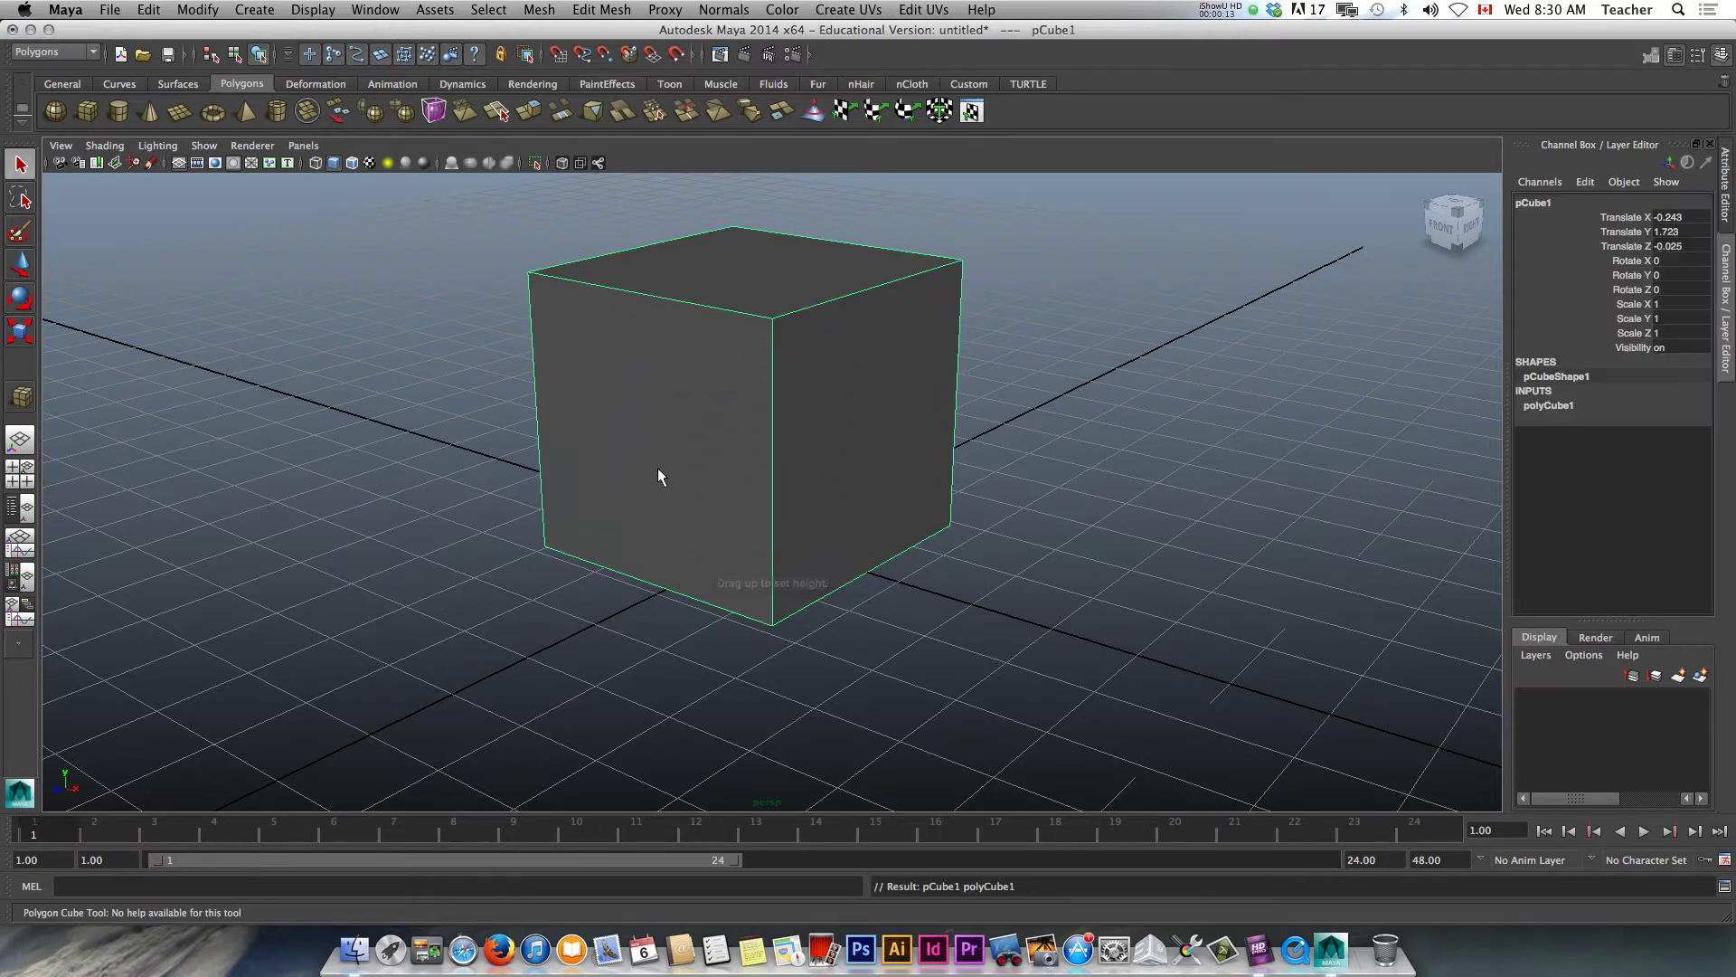
alt+drag(658, 470, 769, 426)
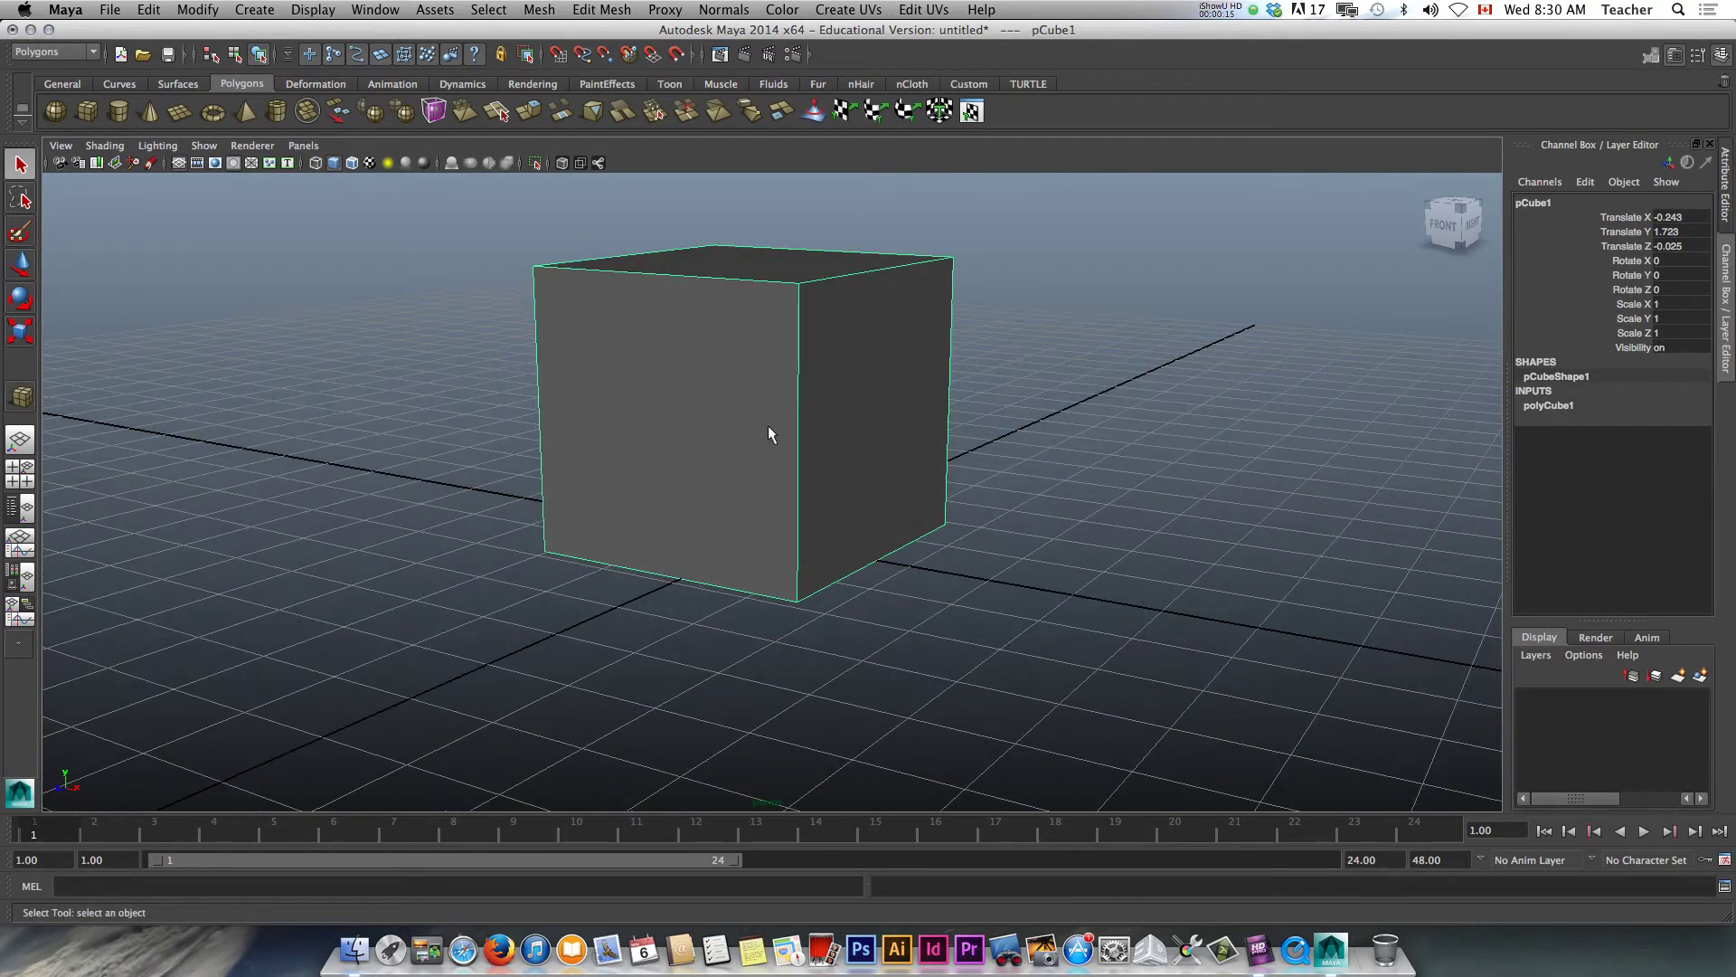
Set polyCube1's width, height and depth subdivisions to 2 each
click(1543, 407)
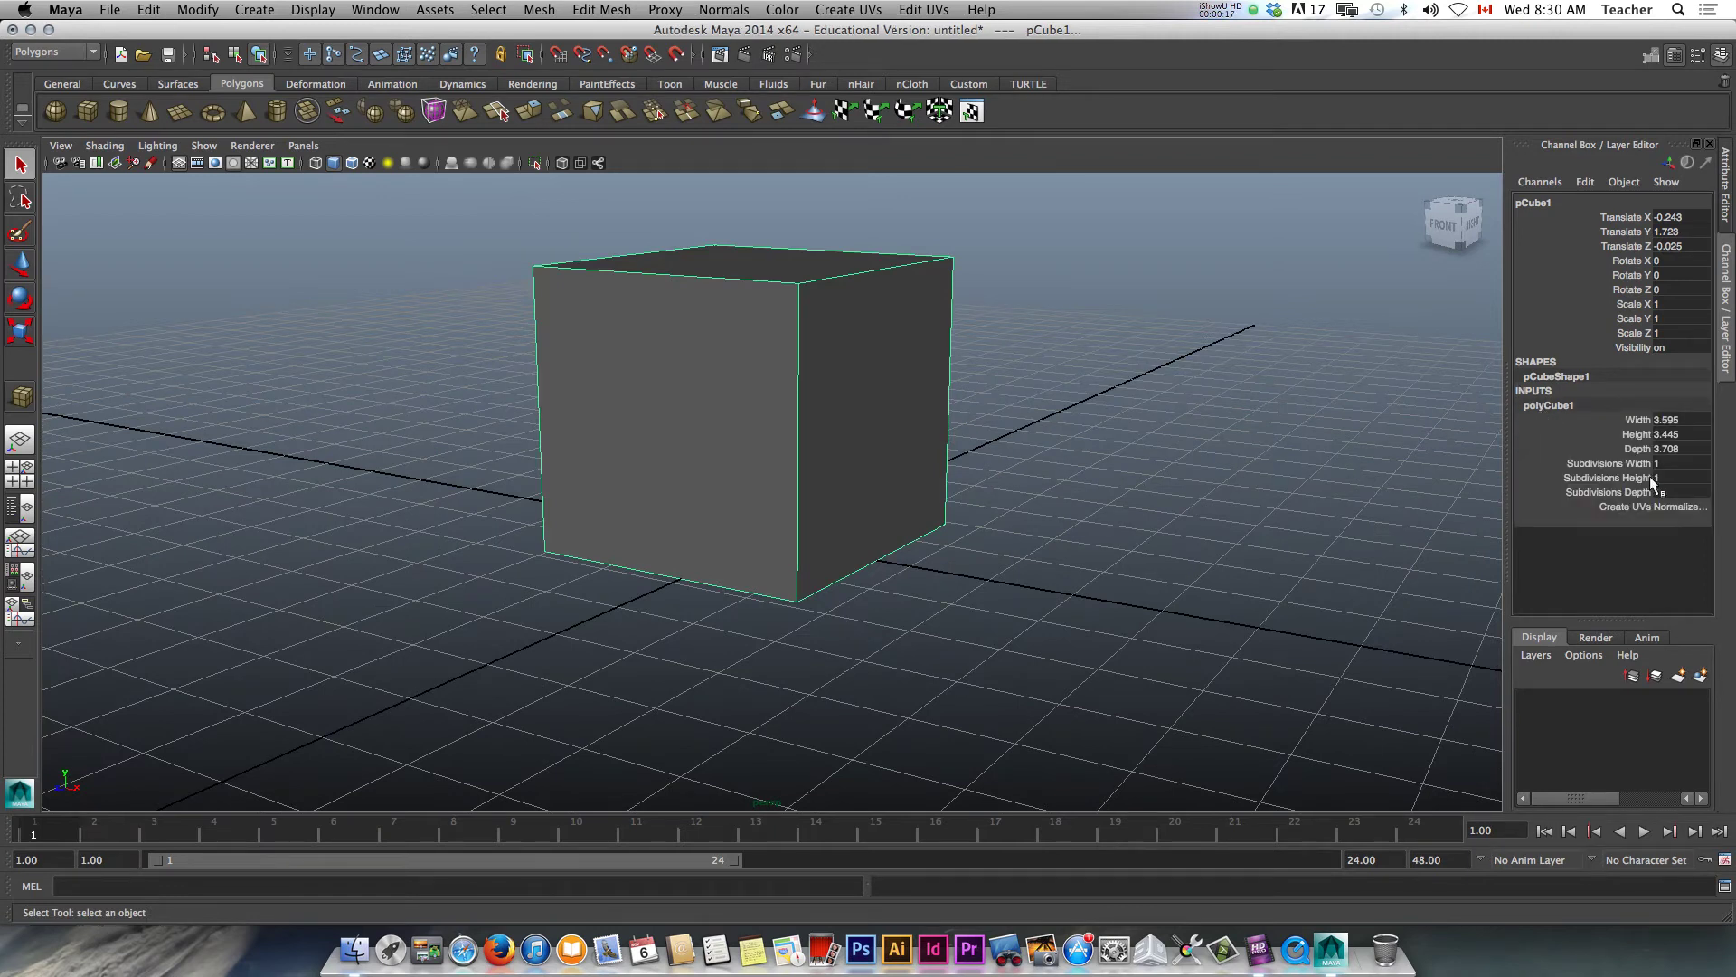
drag(1644, 463, 1693, 490)
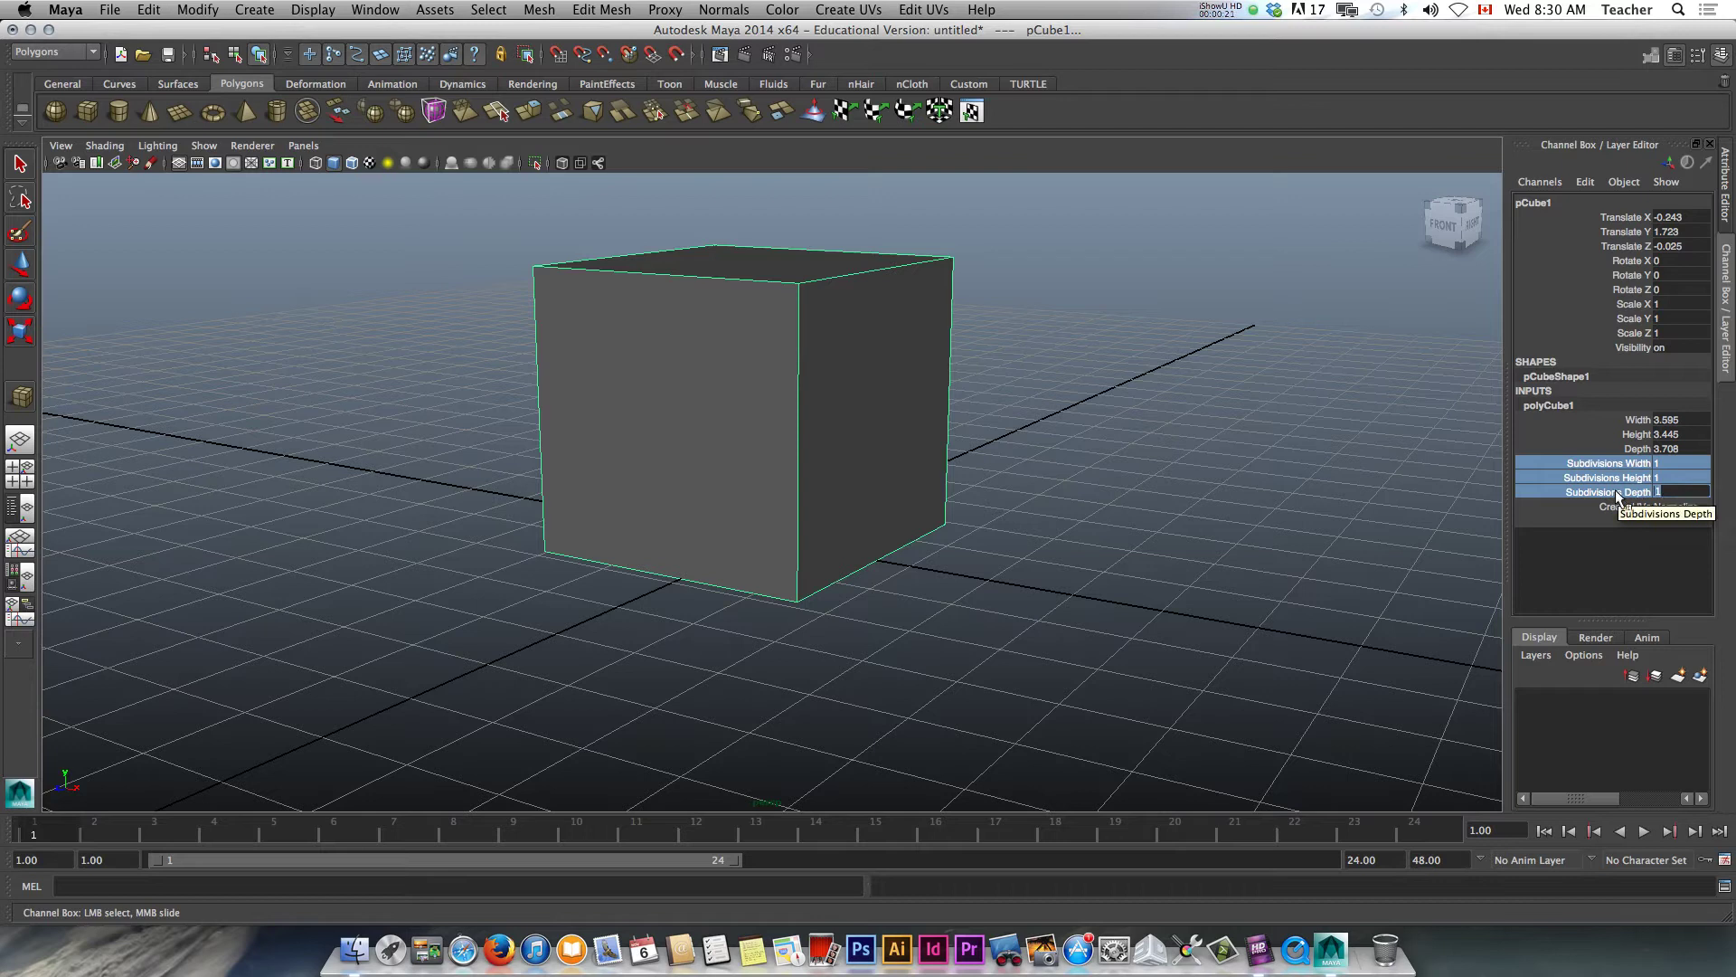
key(Return)
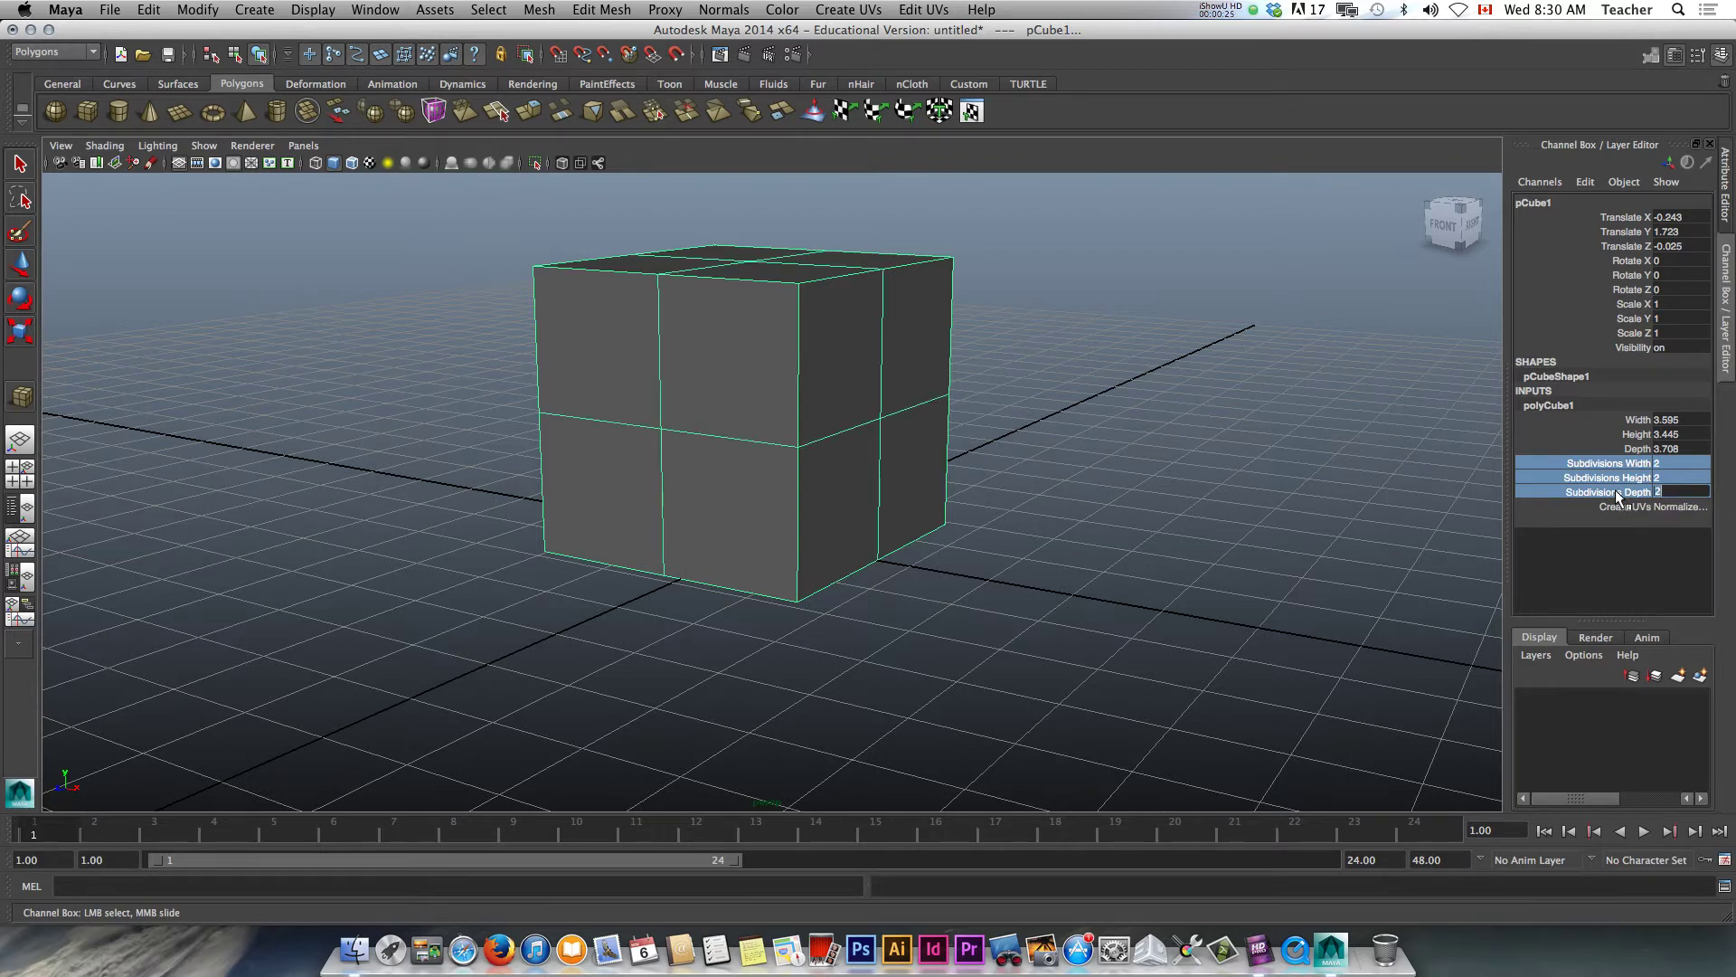
alt+drag(1040, 484, 734, 401)
scroll(746, 422, up, 5)
scroll(746, 423, down, 5)
right_drag(810, 334, 891, 312)
scroll(837, 342, down, 4)
scroll(789, 329, up, 3)
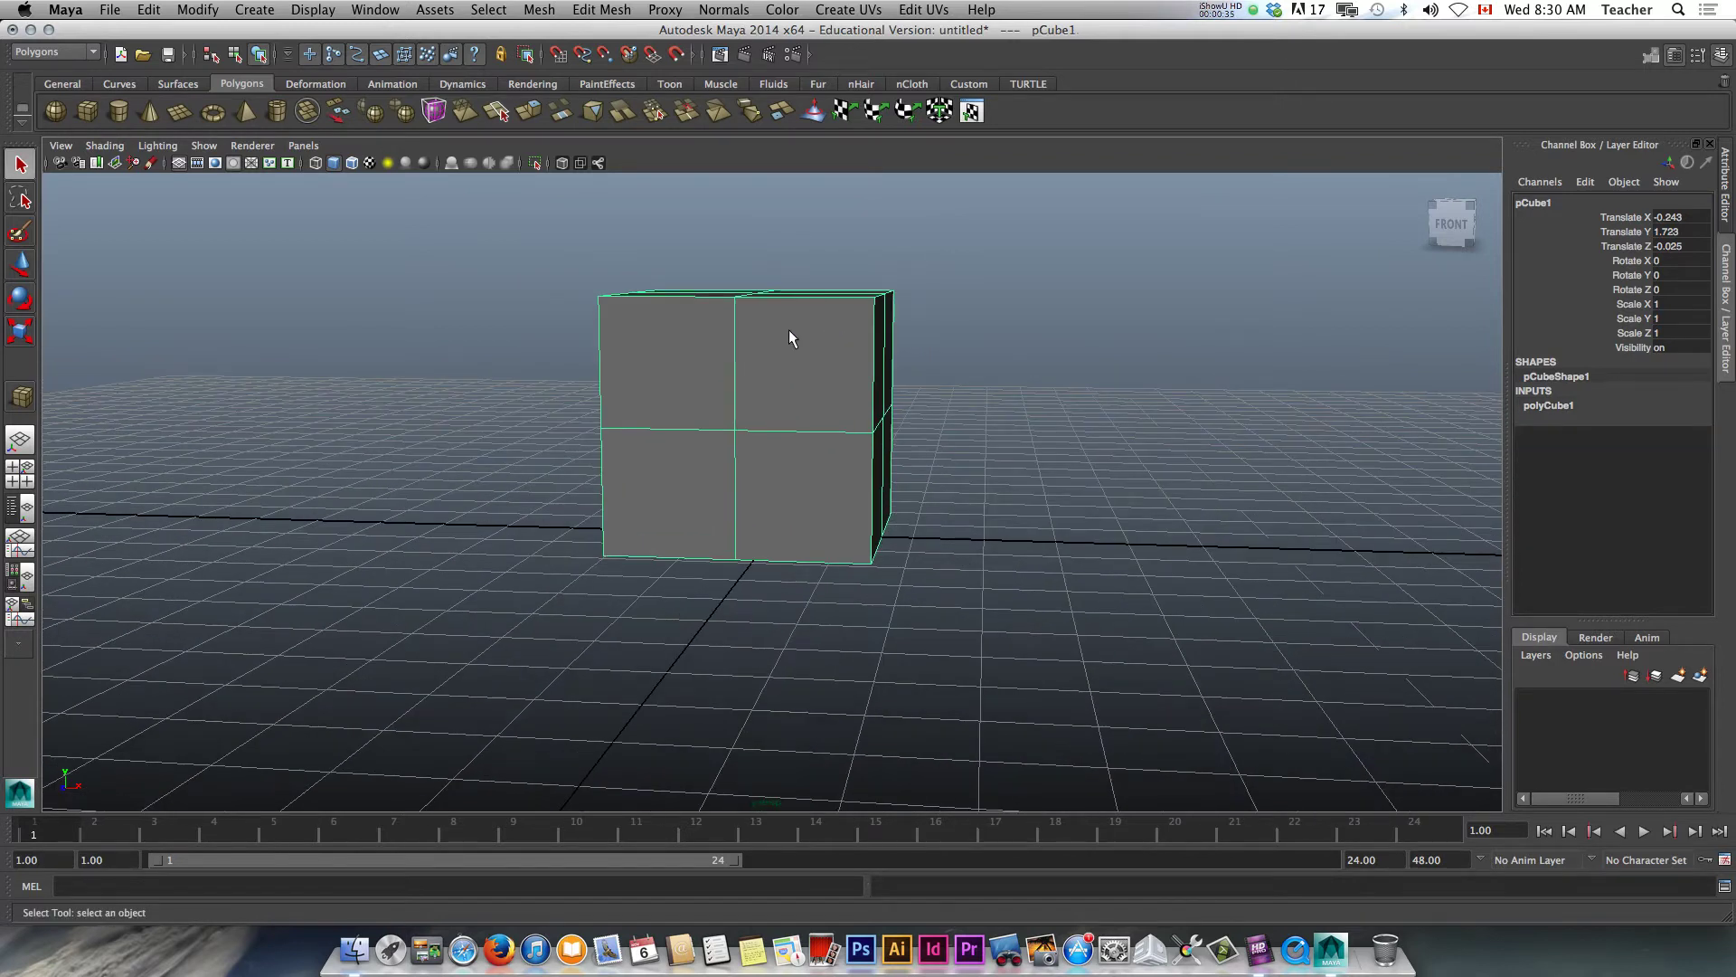
alt+drag(789, 329, 818, 370)
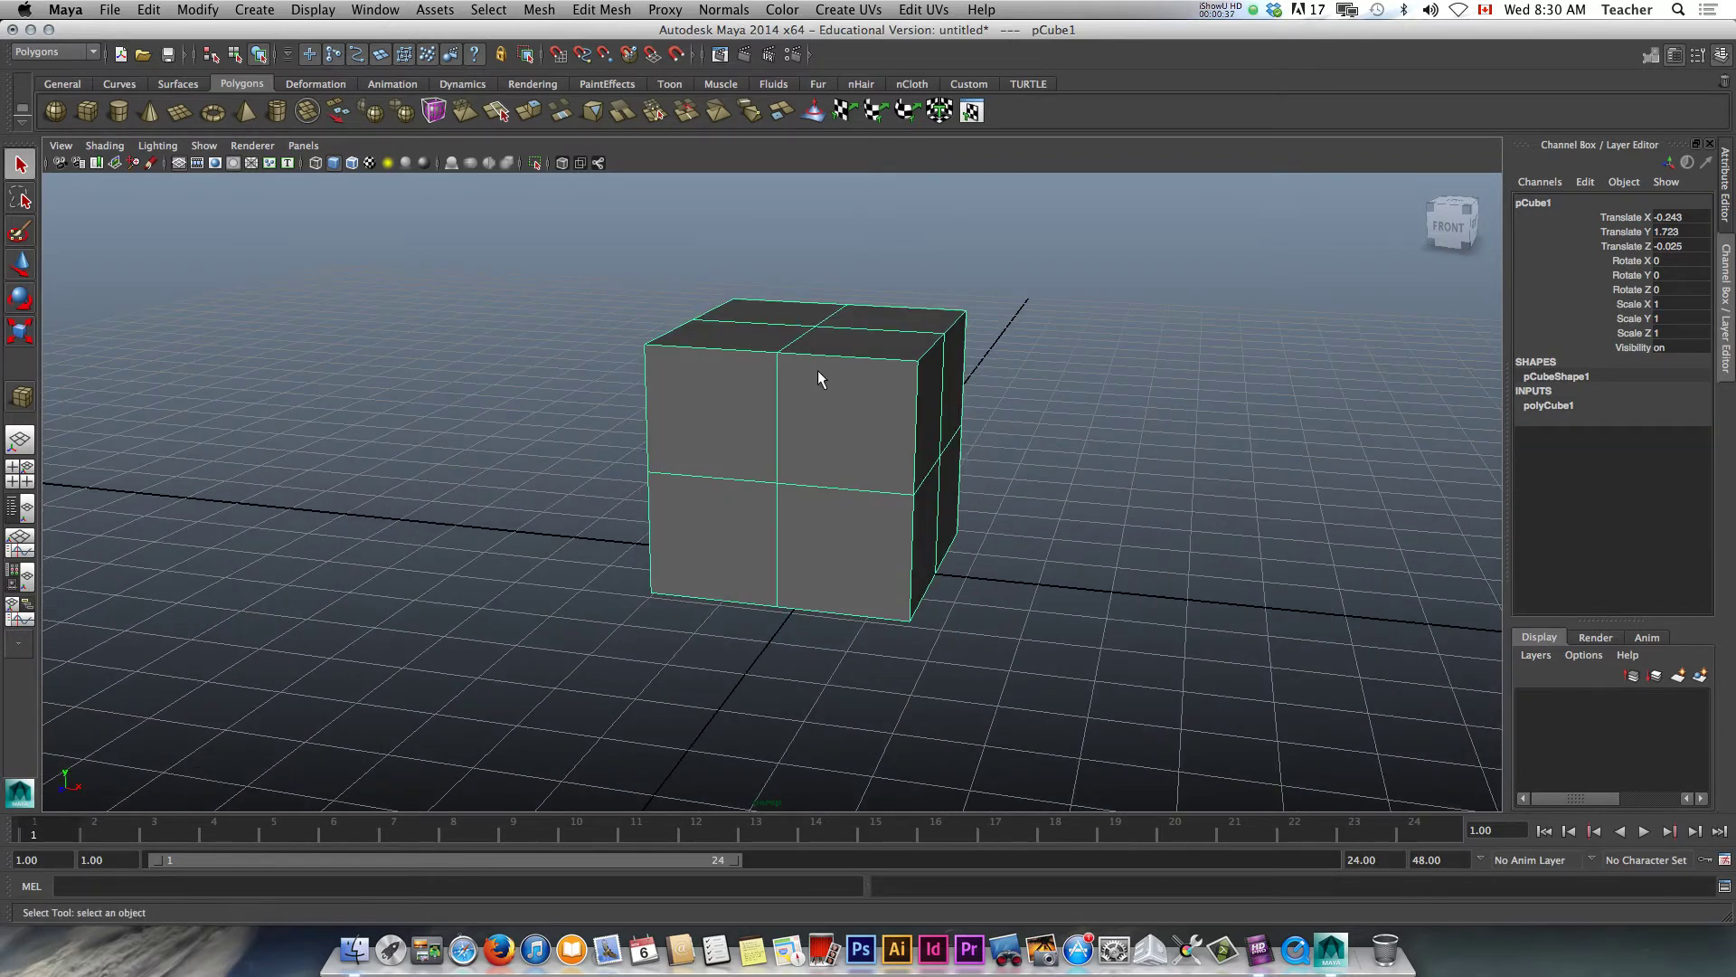
key(3)
alt+drag(854, 369, 725, 453)
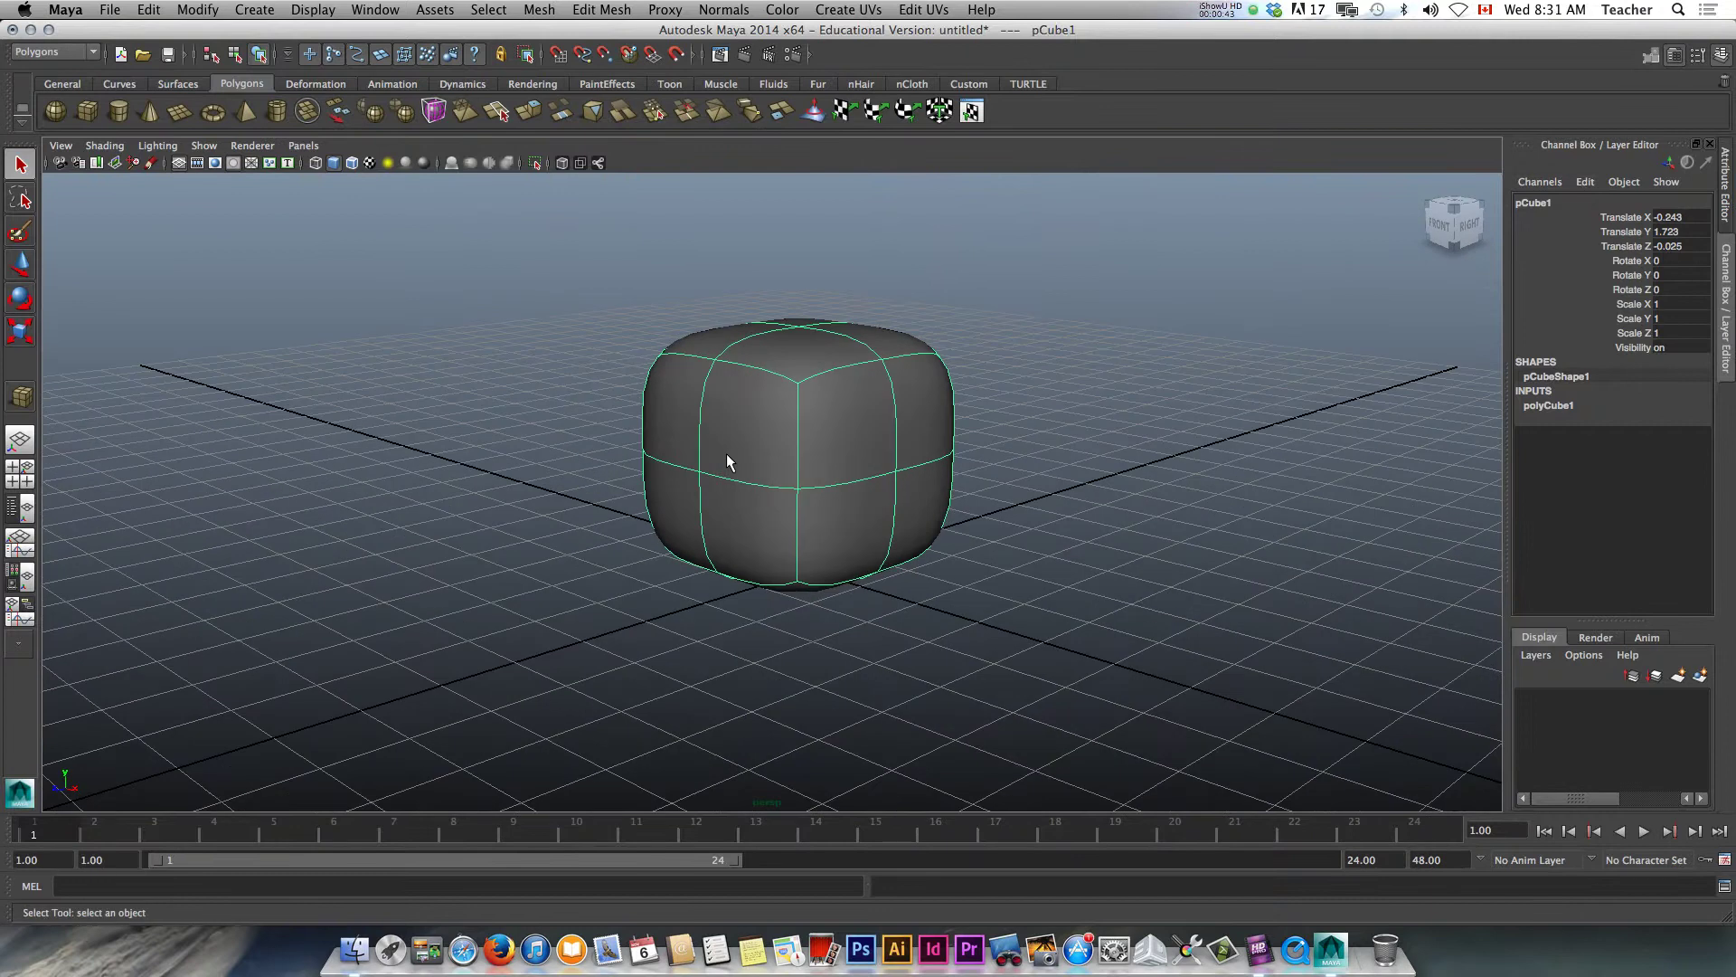
key(1)
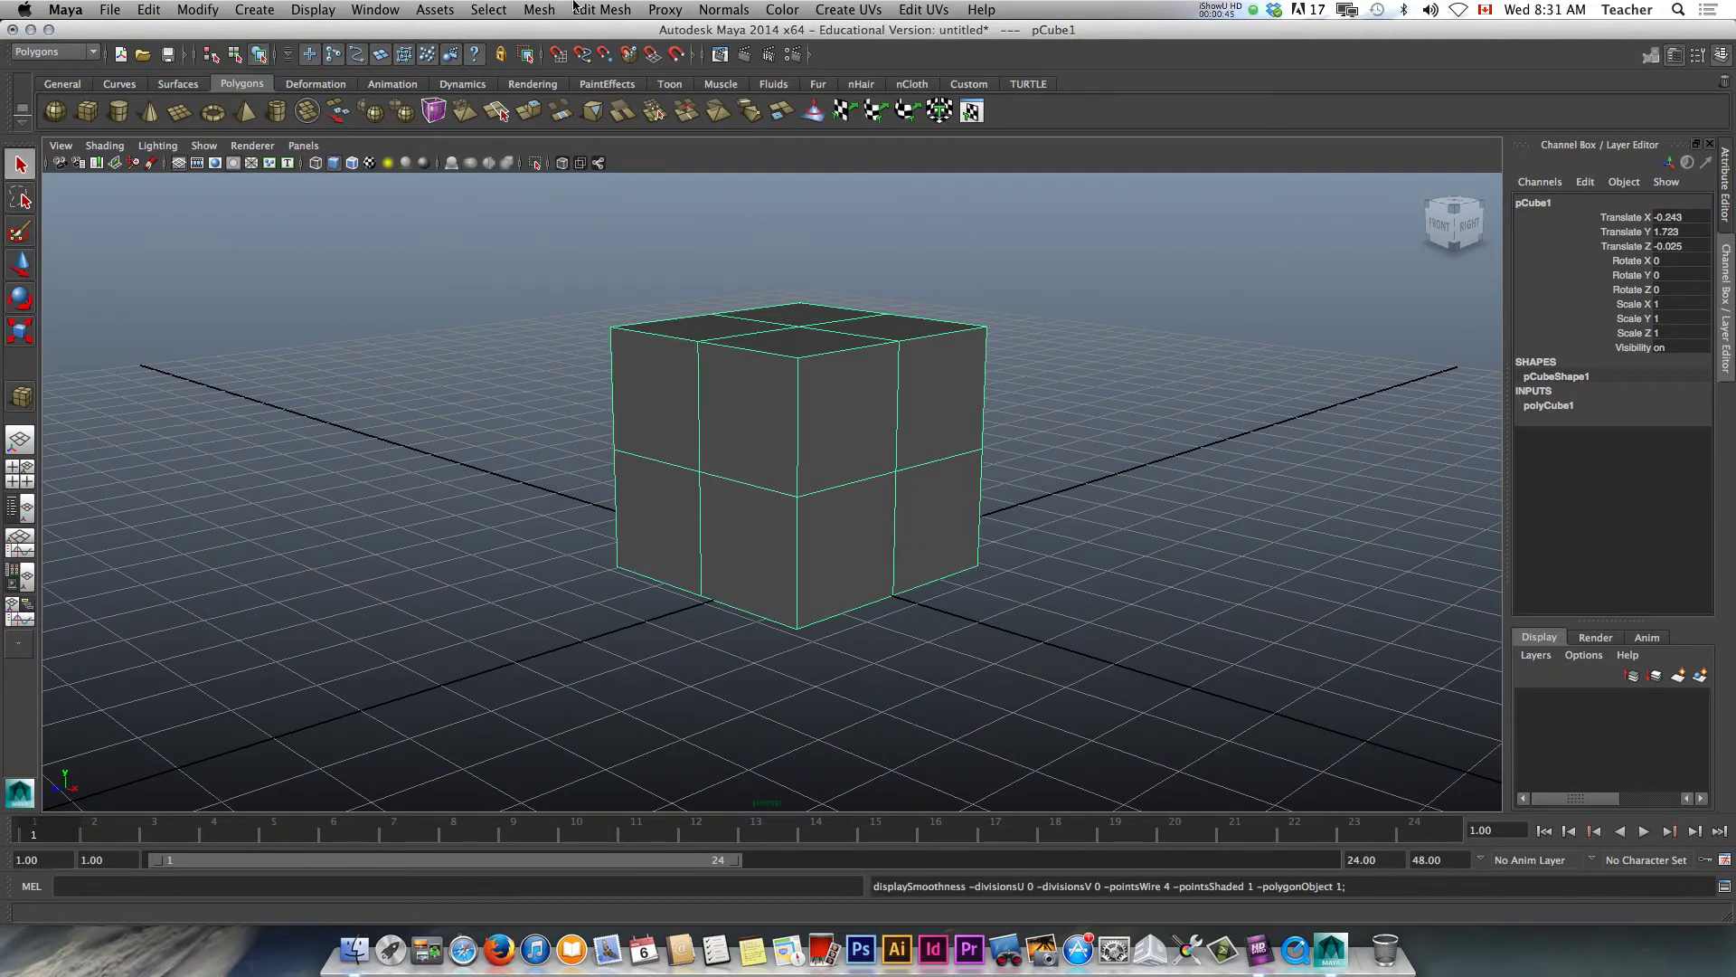
click(599, 9)
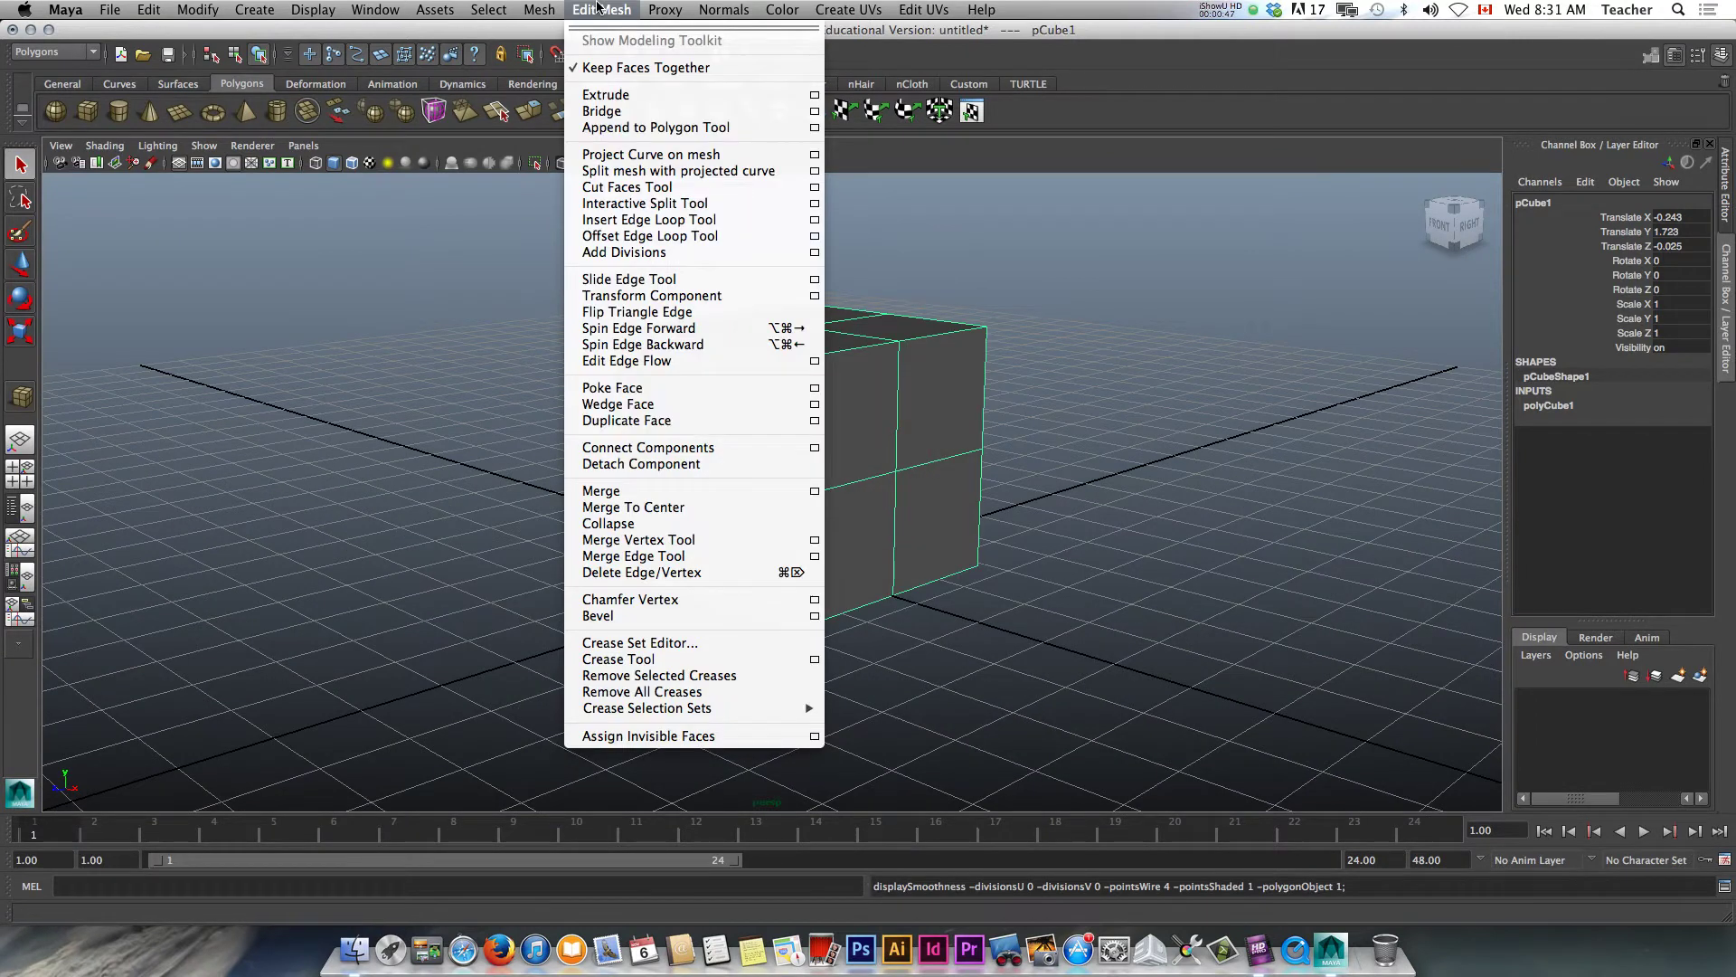
mouse_move(551, 9)
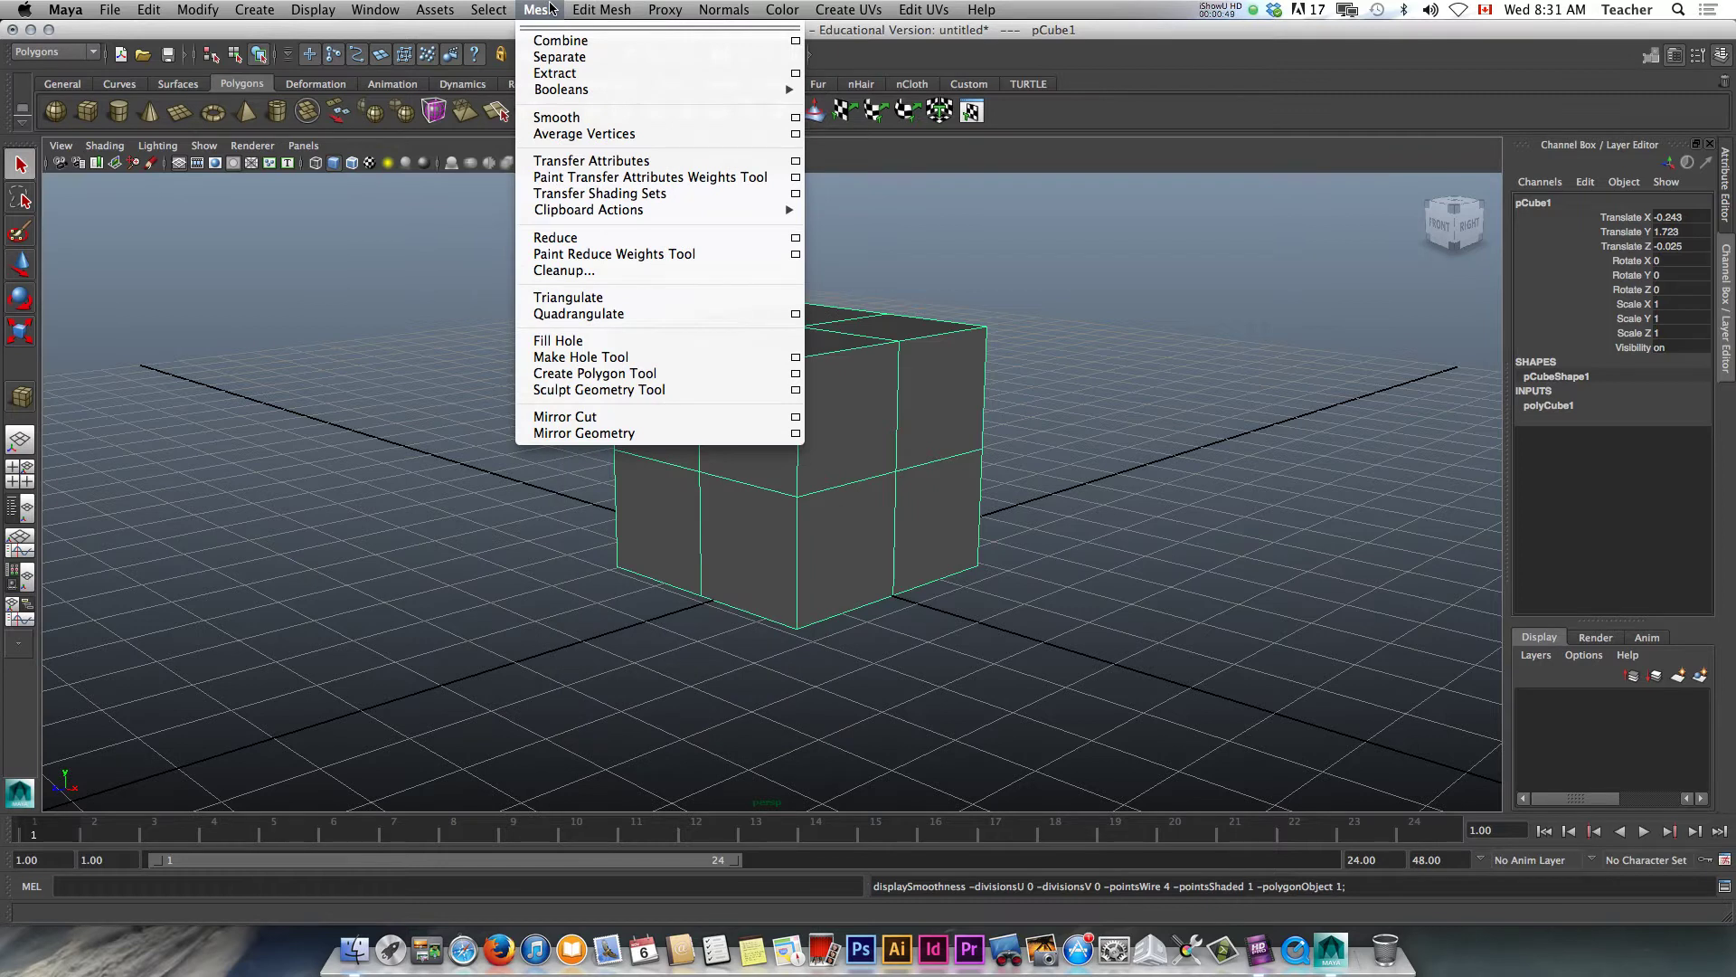
click(548, 119)
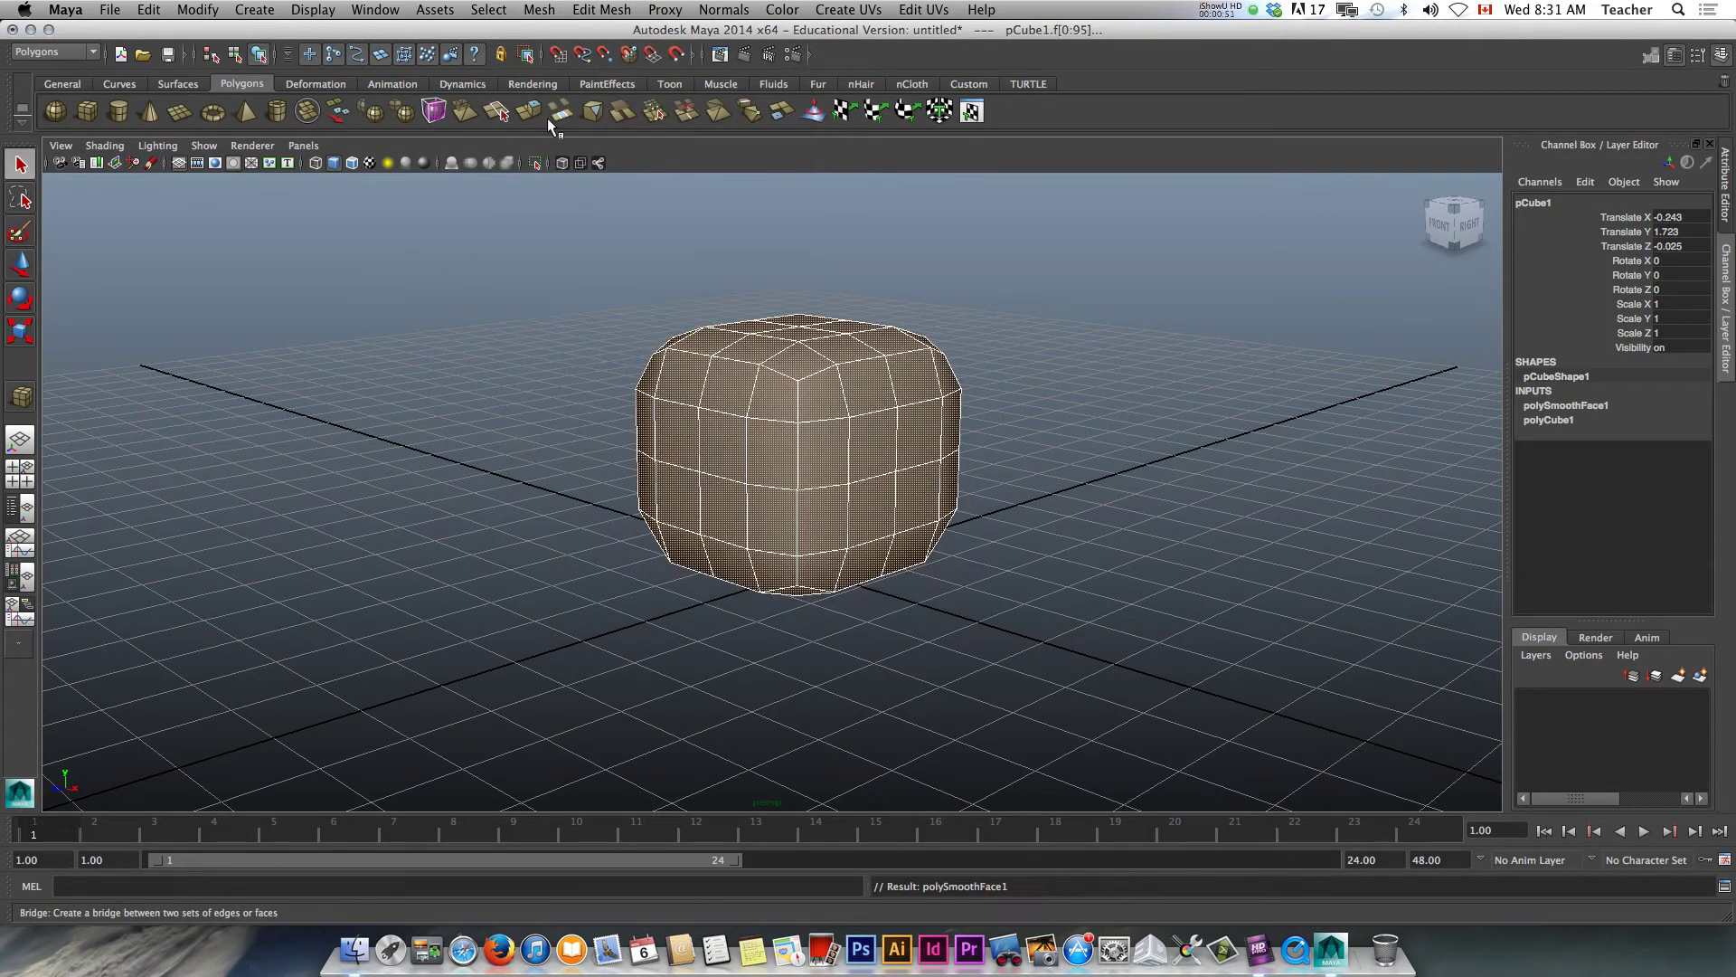
click(1554, 405)
double_click(1552, 376)
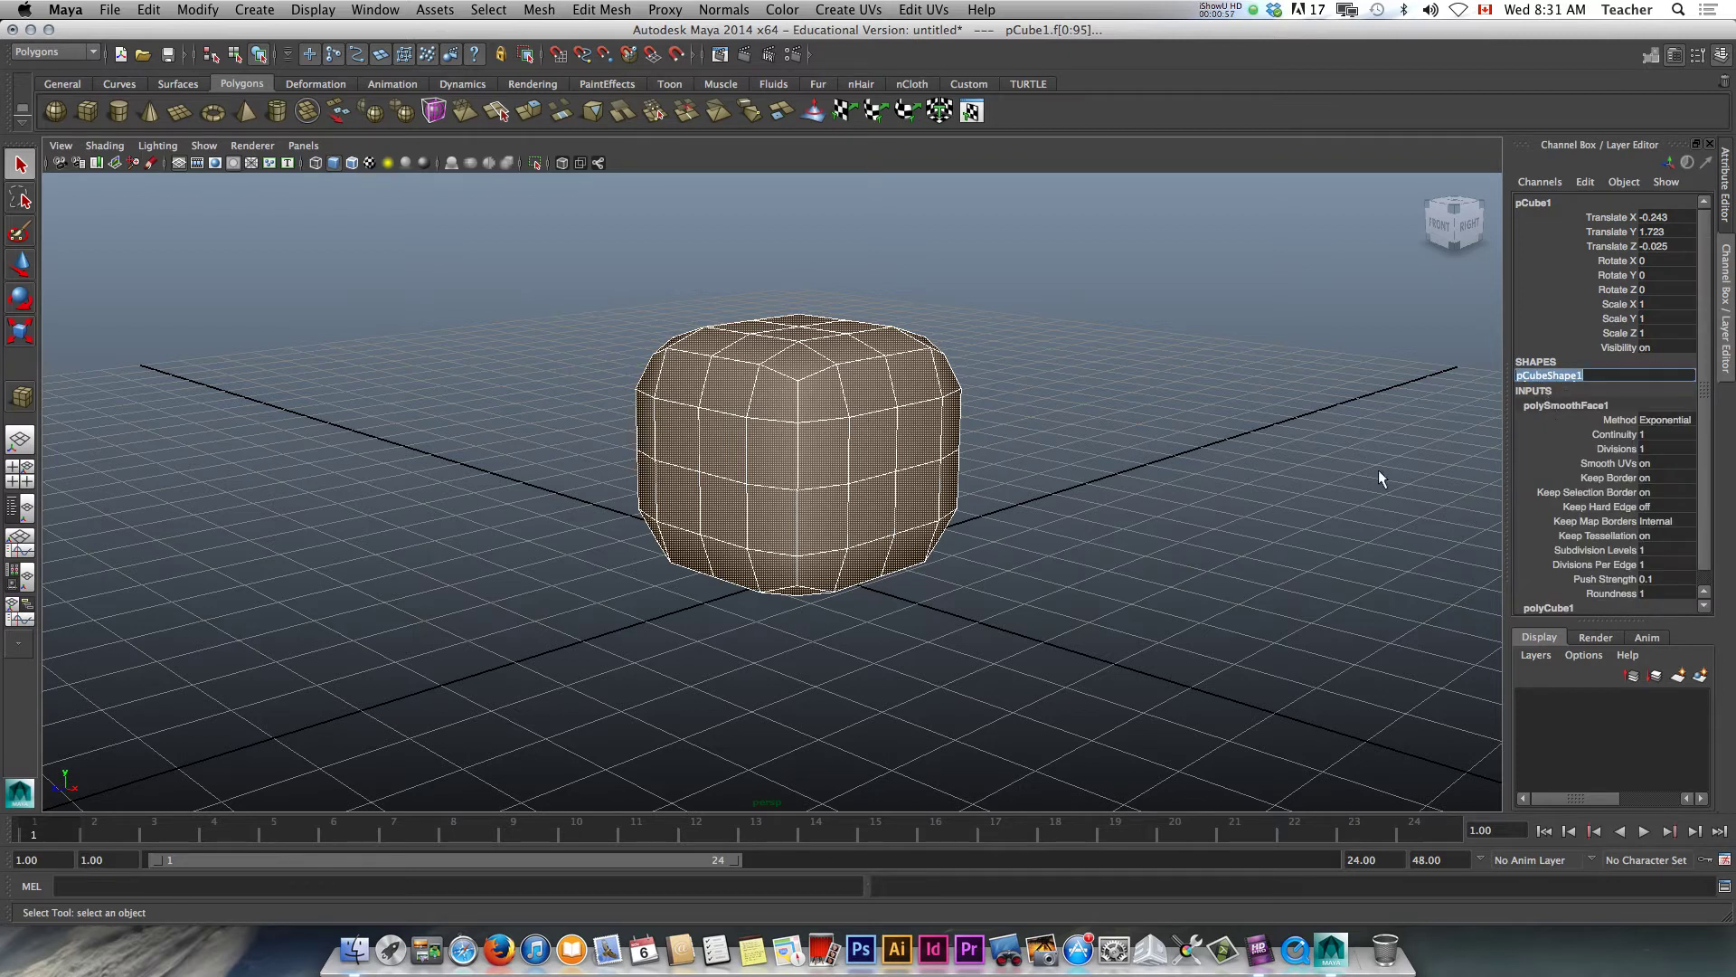
key(F8)
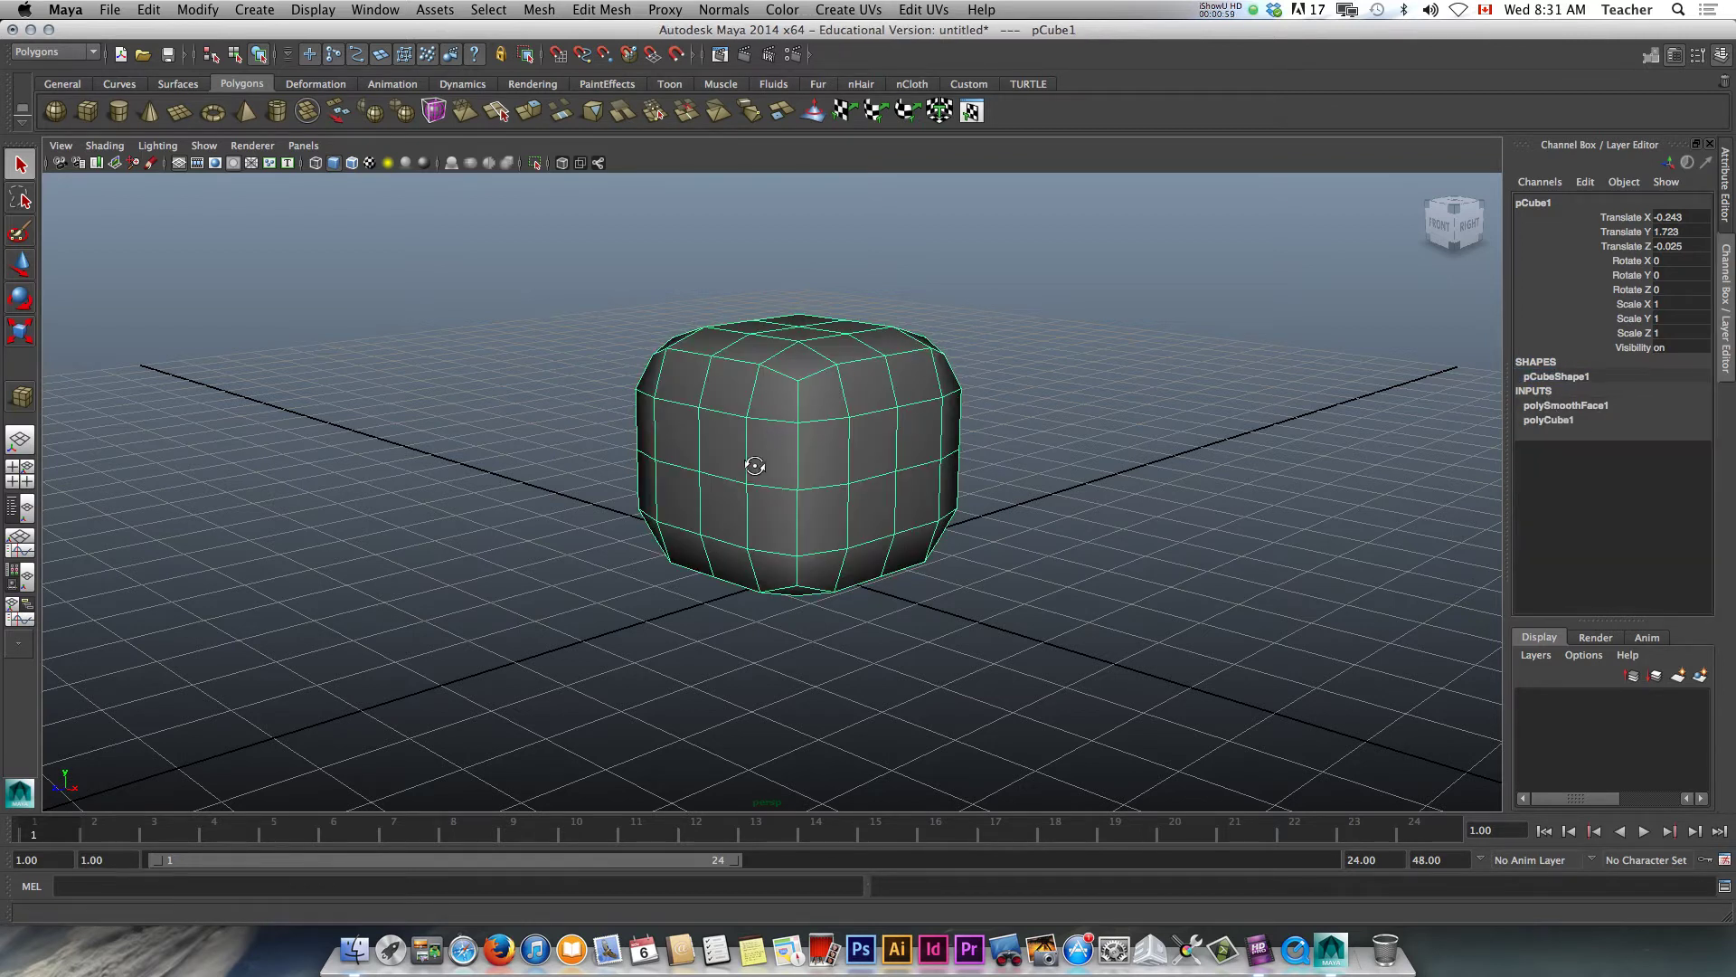
alt+drag(756, 467, 724, 524)
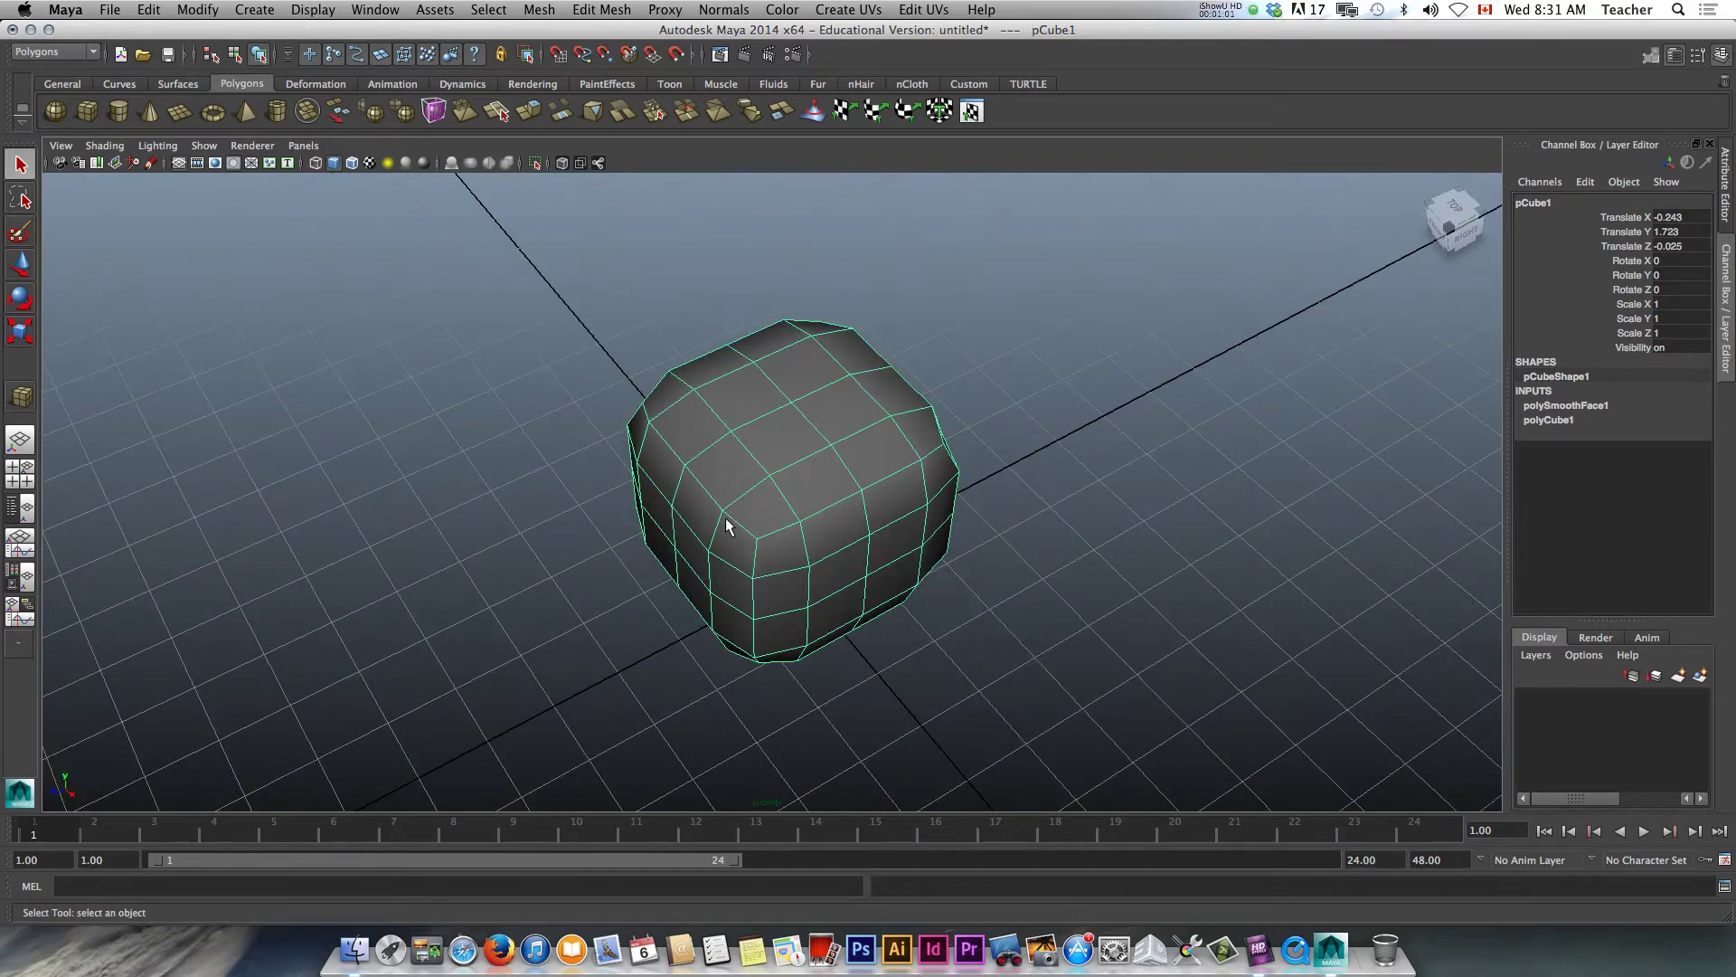
key(ctrl+z)
key(ctrl+z)
key(ctrl+z)
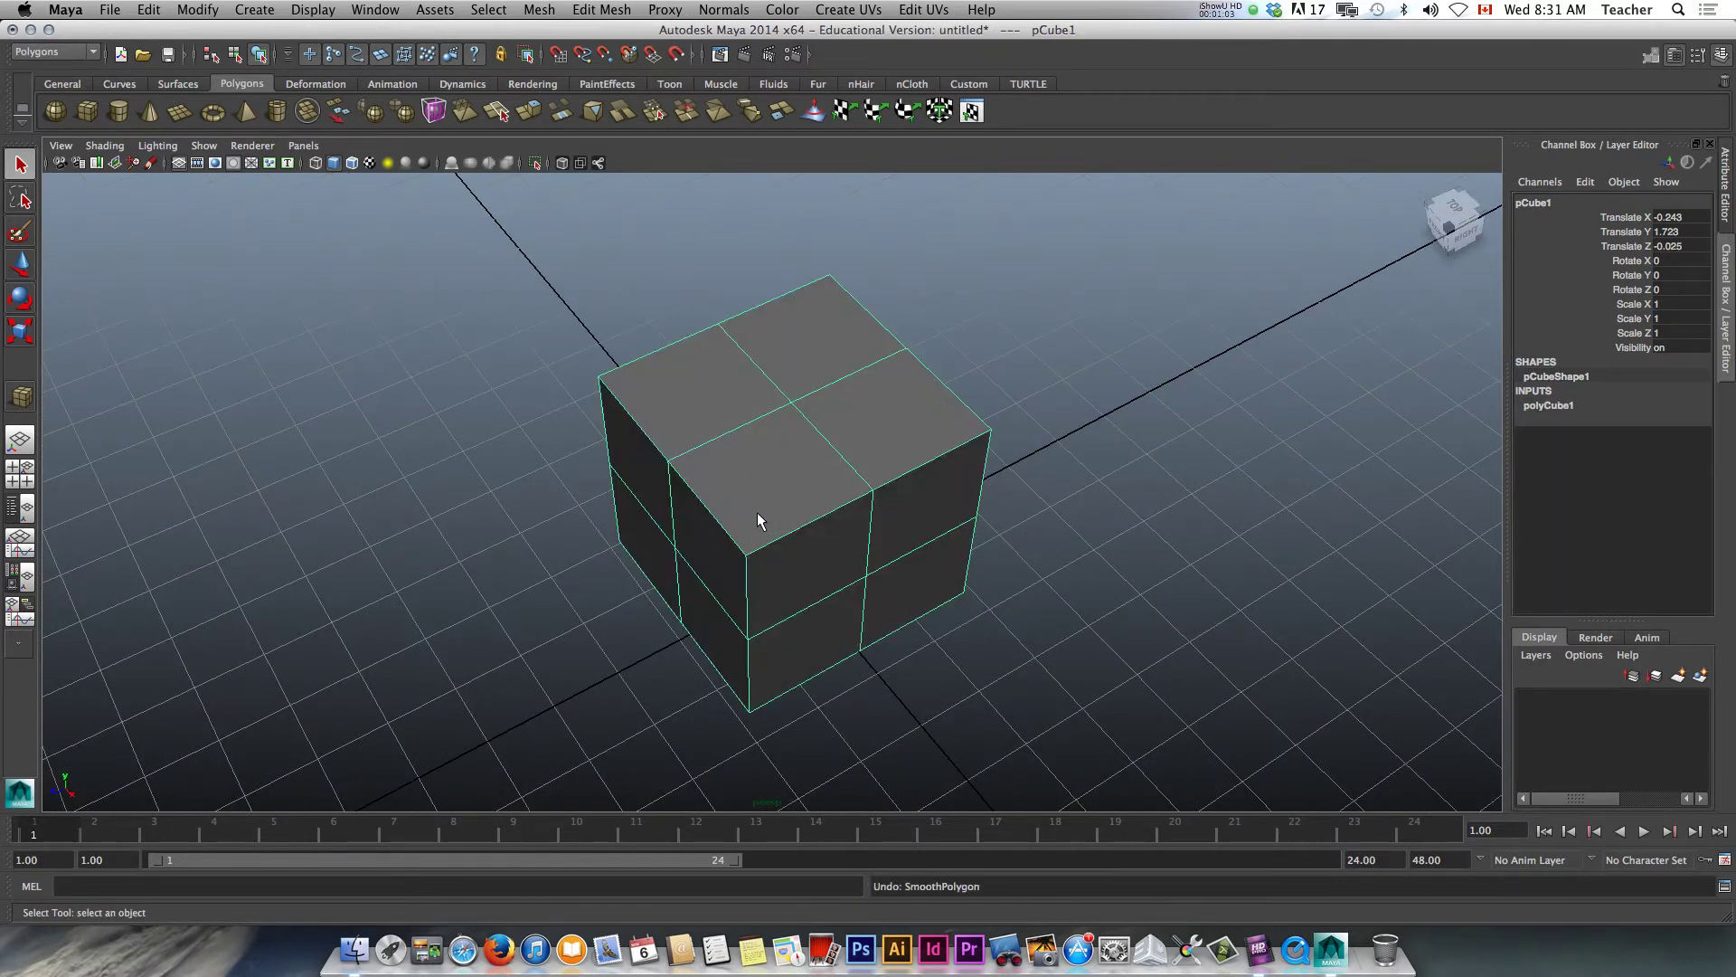
alt+drag(758, 513, 849, 453)
right_drag(849, 454, 800, 458)
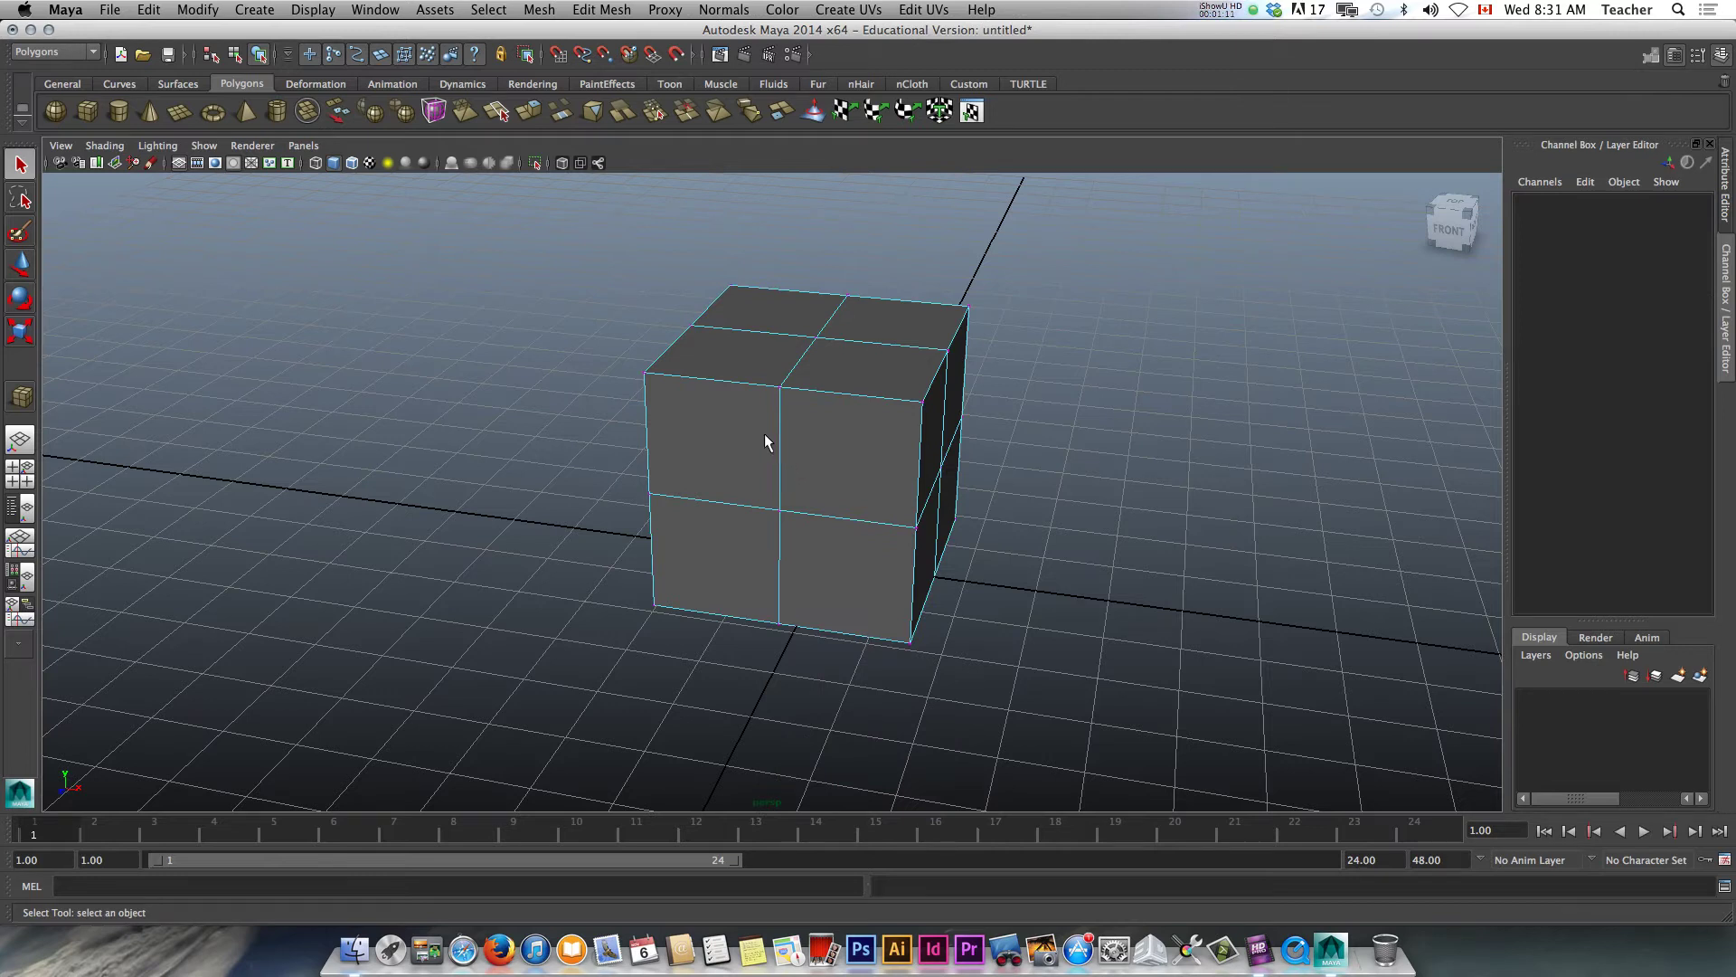
Switch the viewport to the top orthographic view
alt+drag(725, 434, 749, 543)
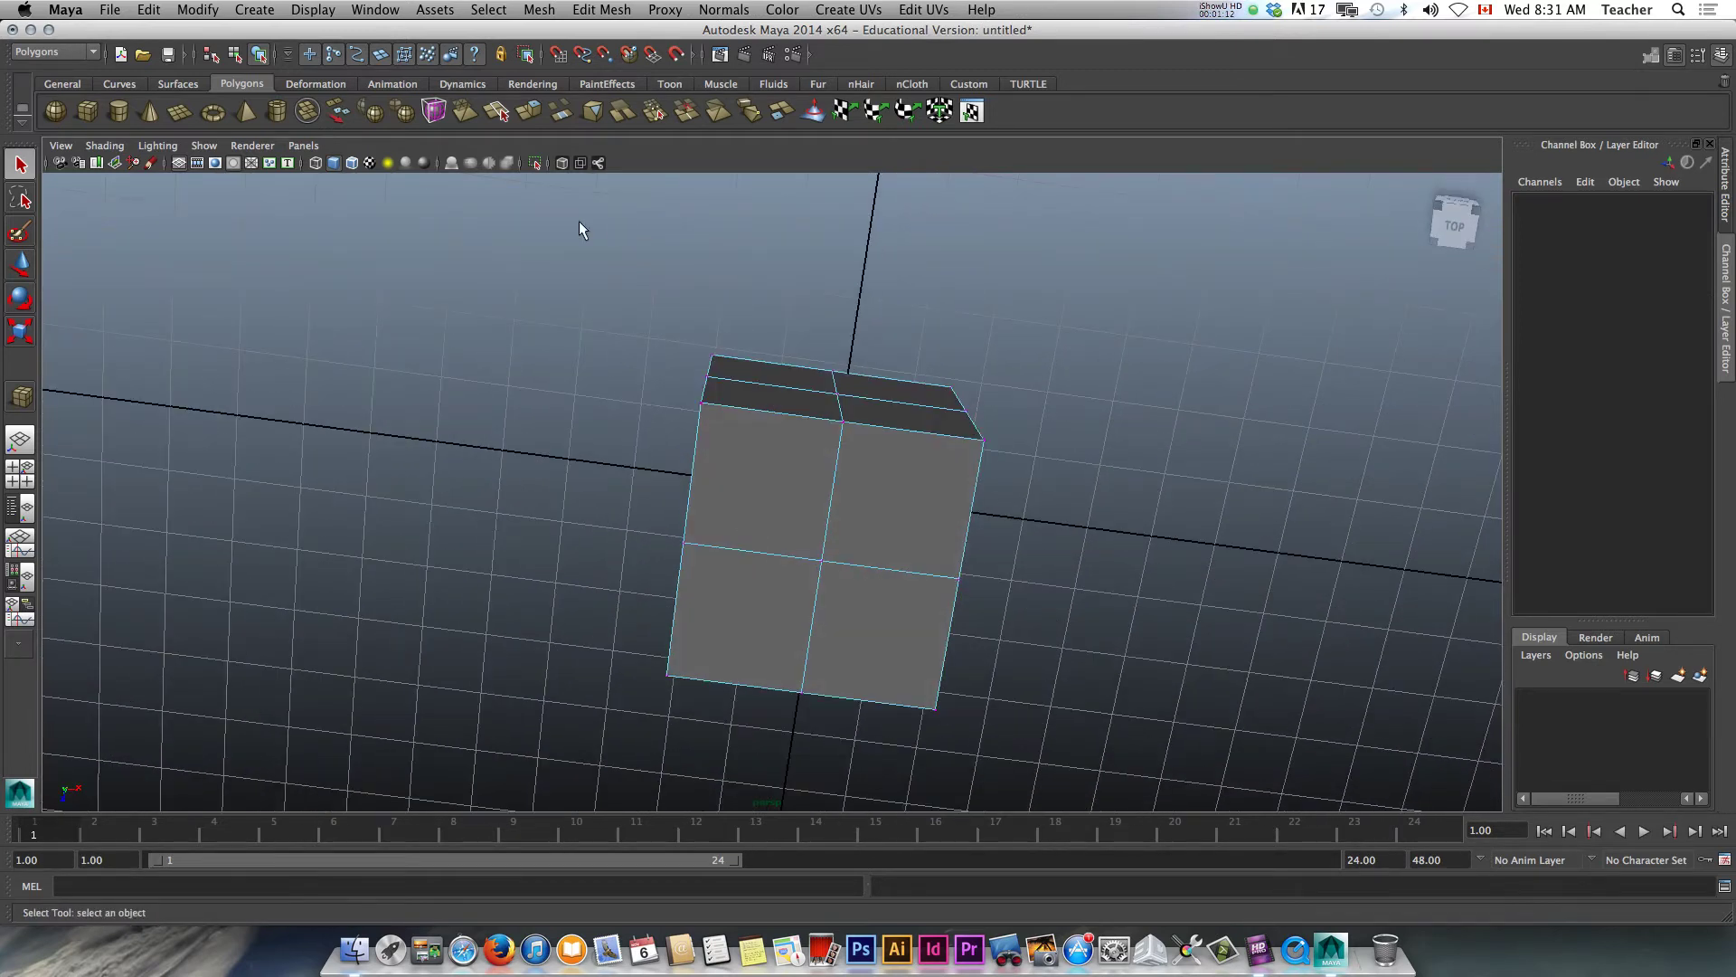
click(290, 143)
mouse_move(362, 197)
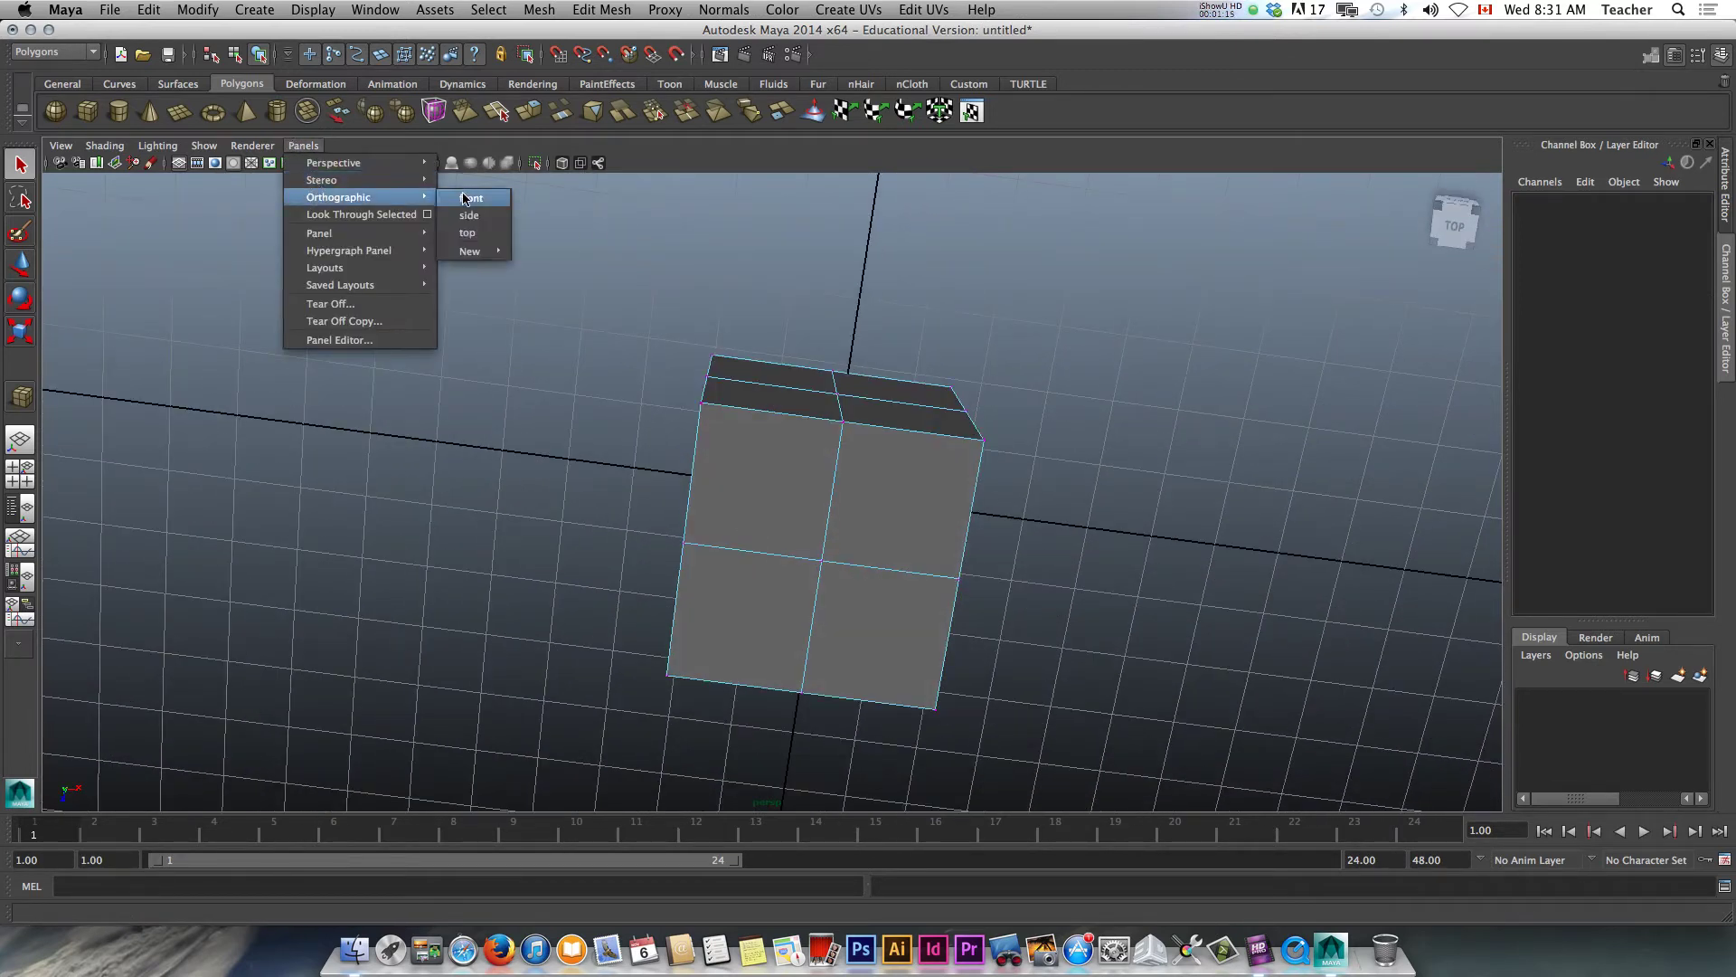
click(477, 230)
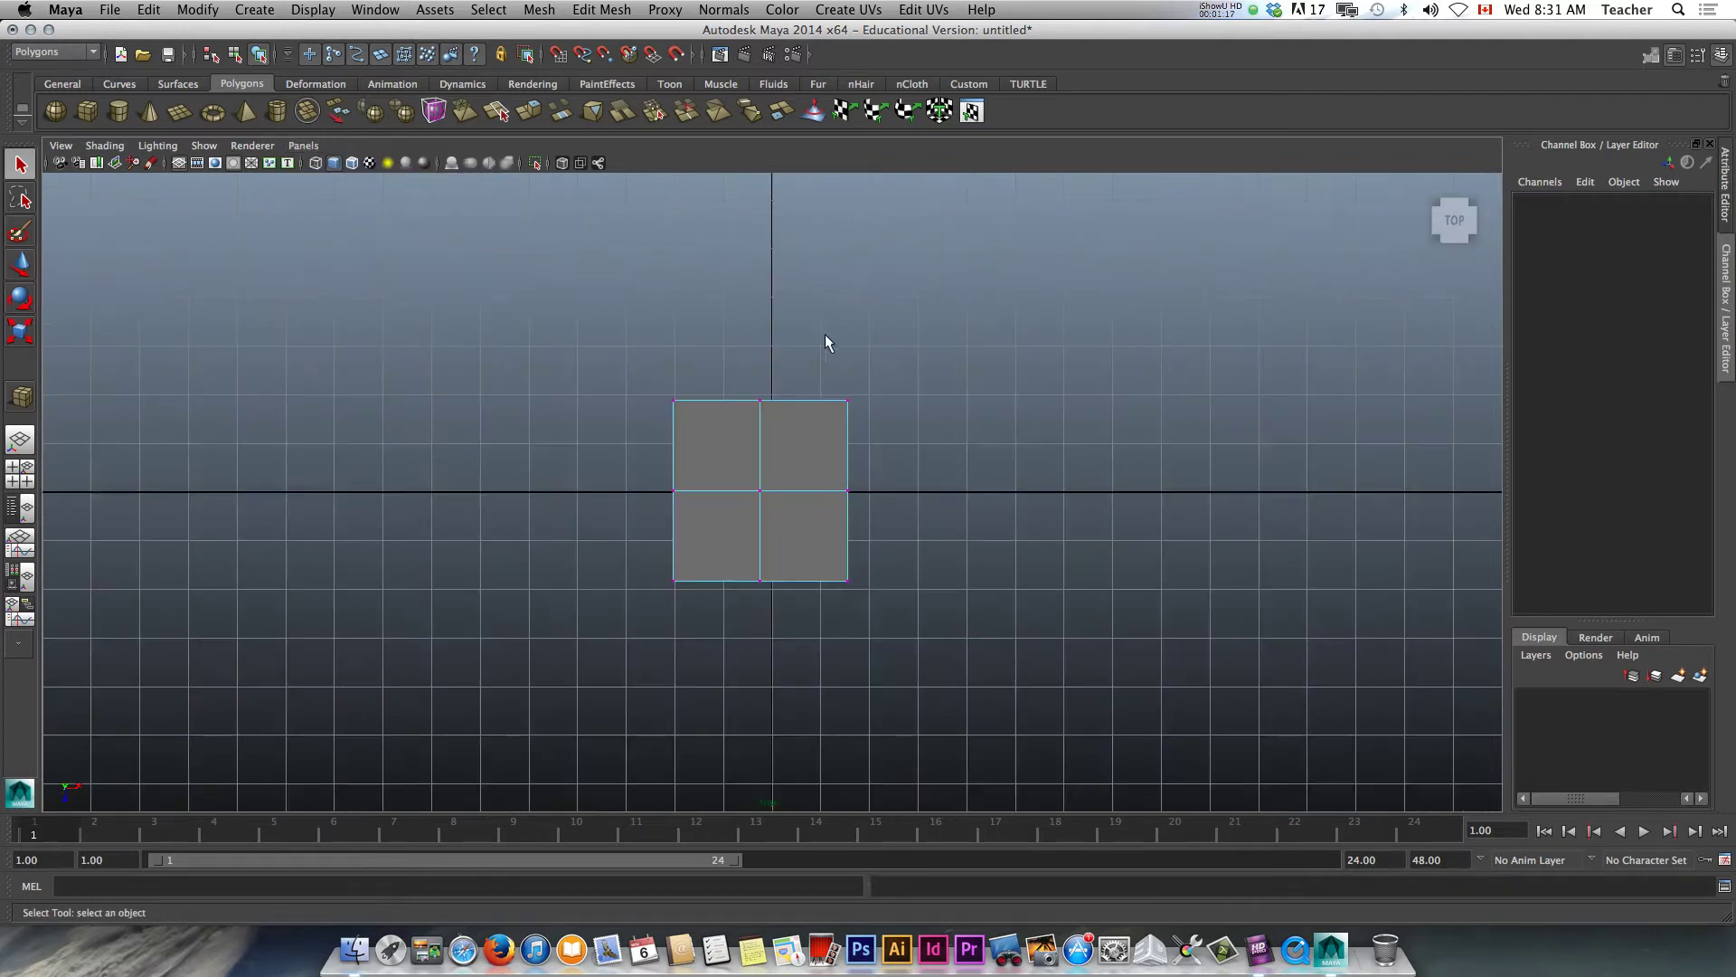
Scale the right corner vertices inward so the top outline becomes an octagon
drag(887, 420, 886, 420)
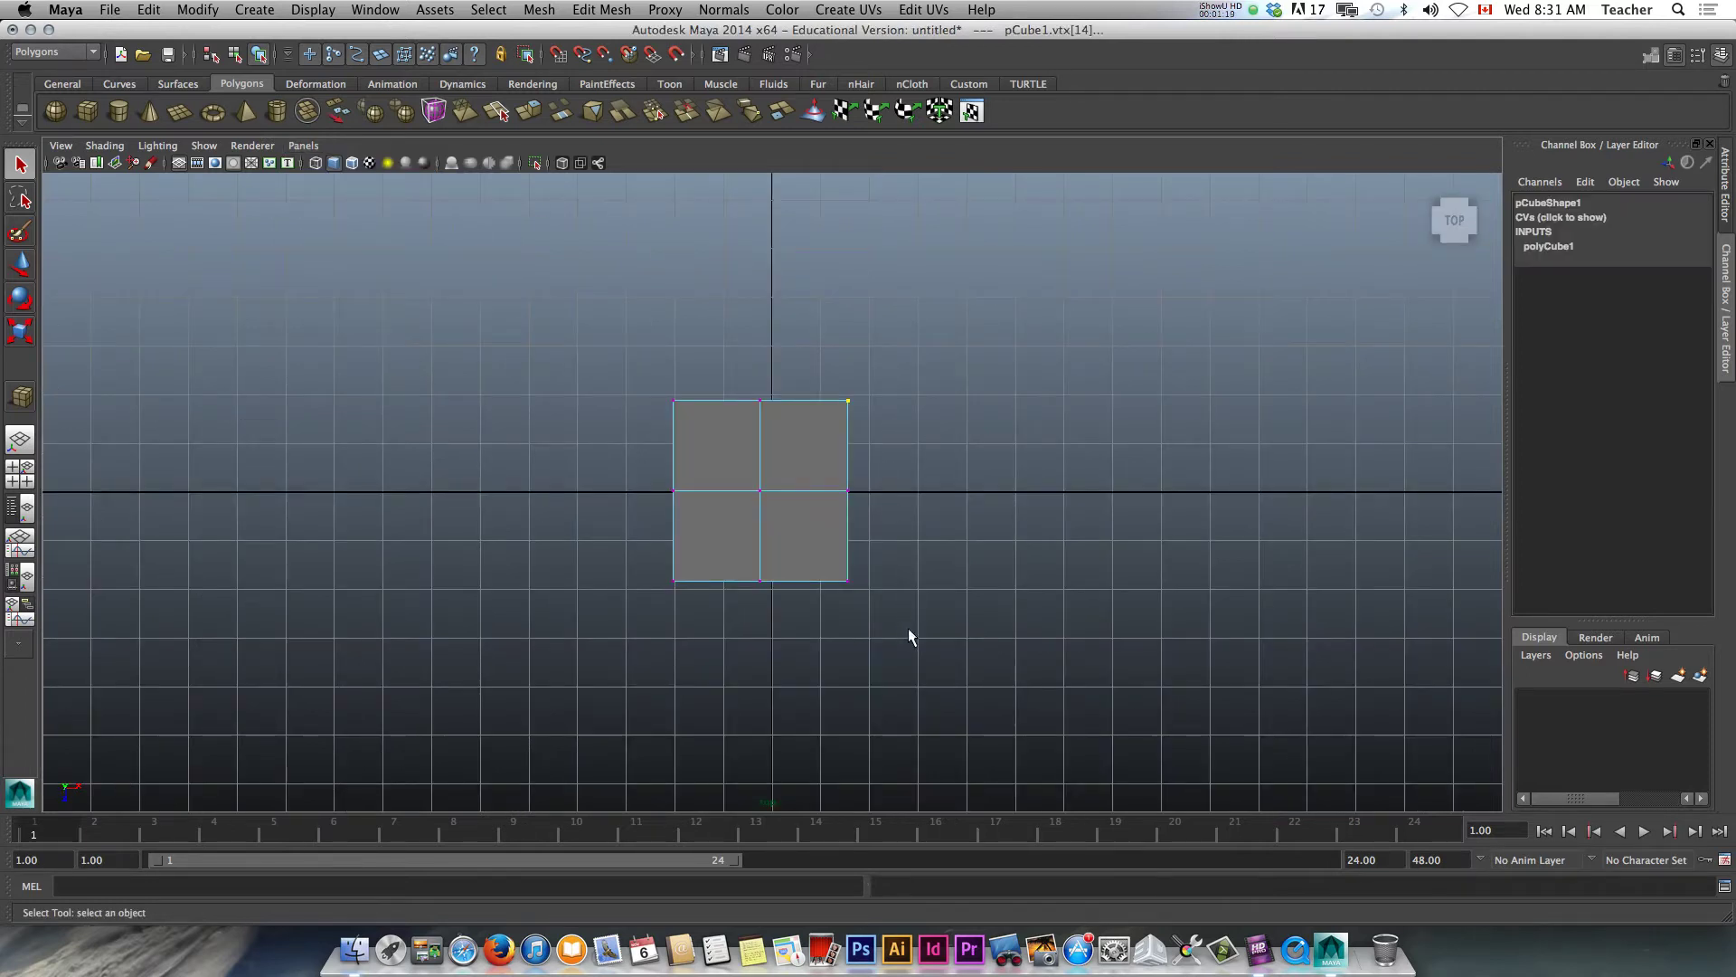
shift+drag(863, 576, 863, 576)
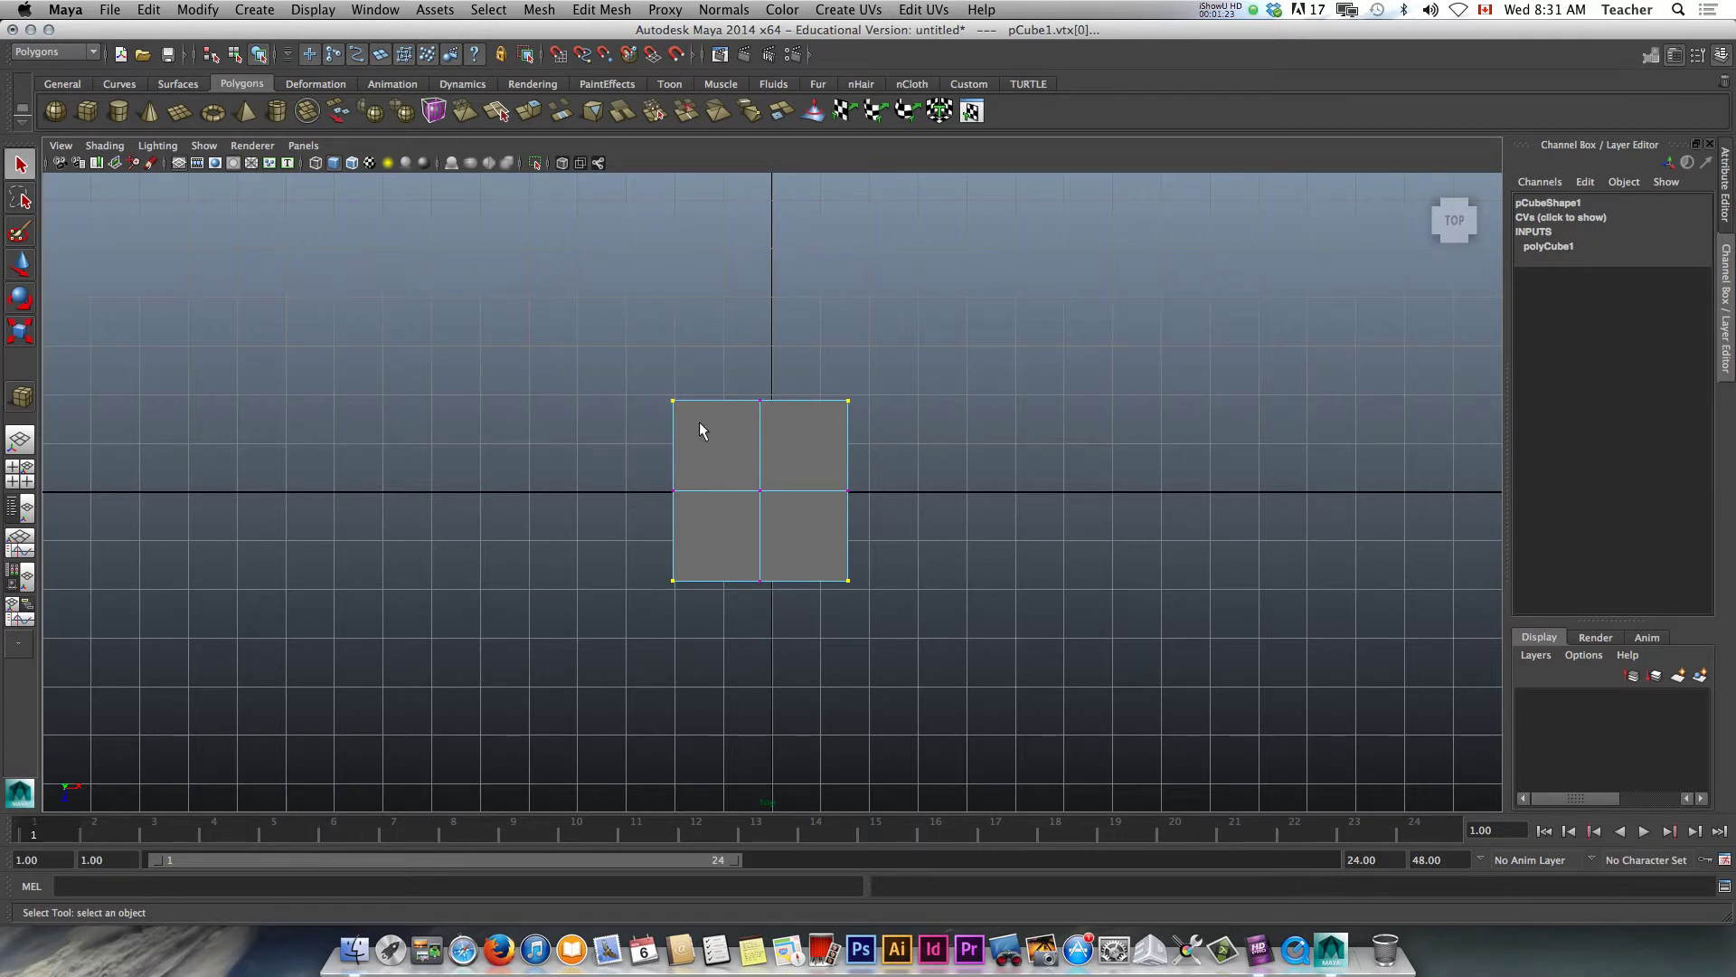
key(r)
drag(763, 493, 729, 490)
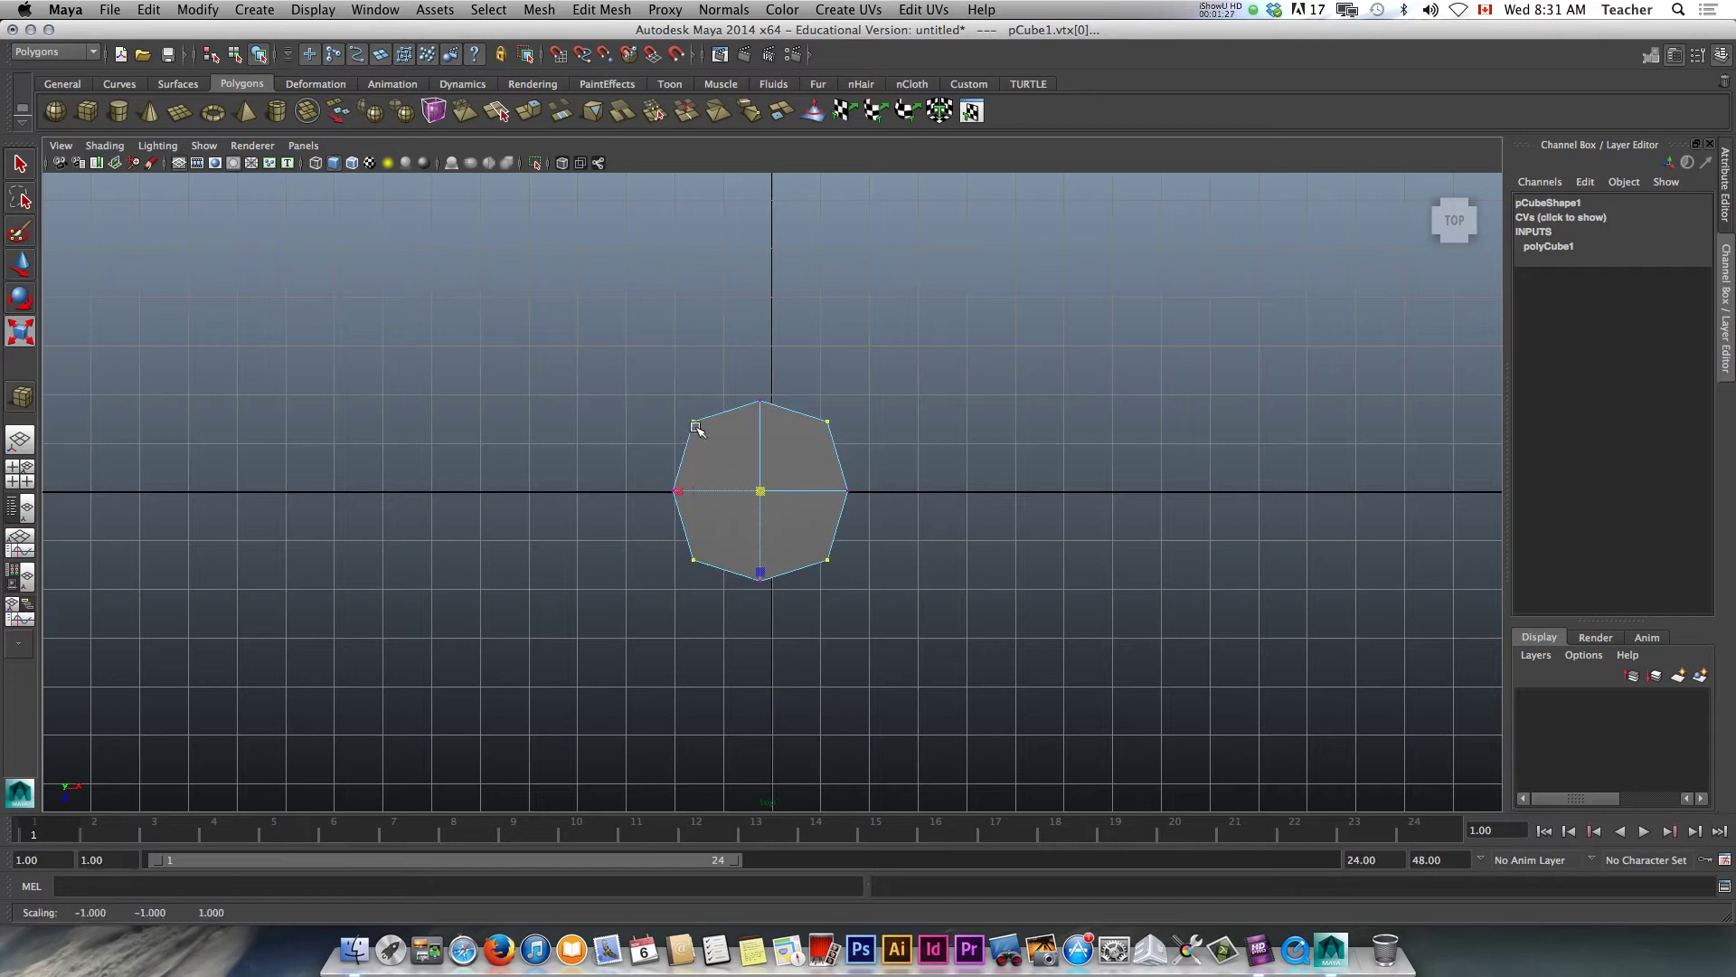
click(718, 324)
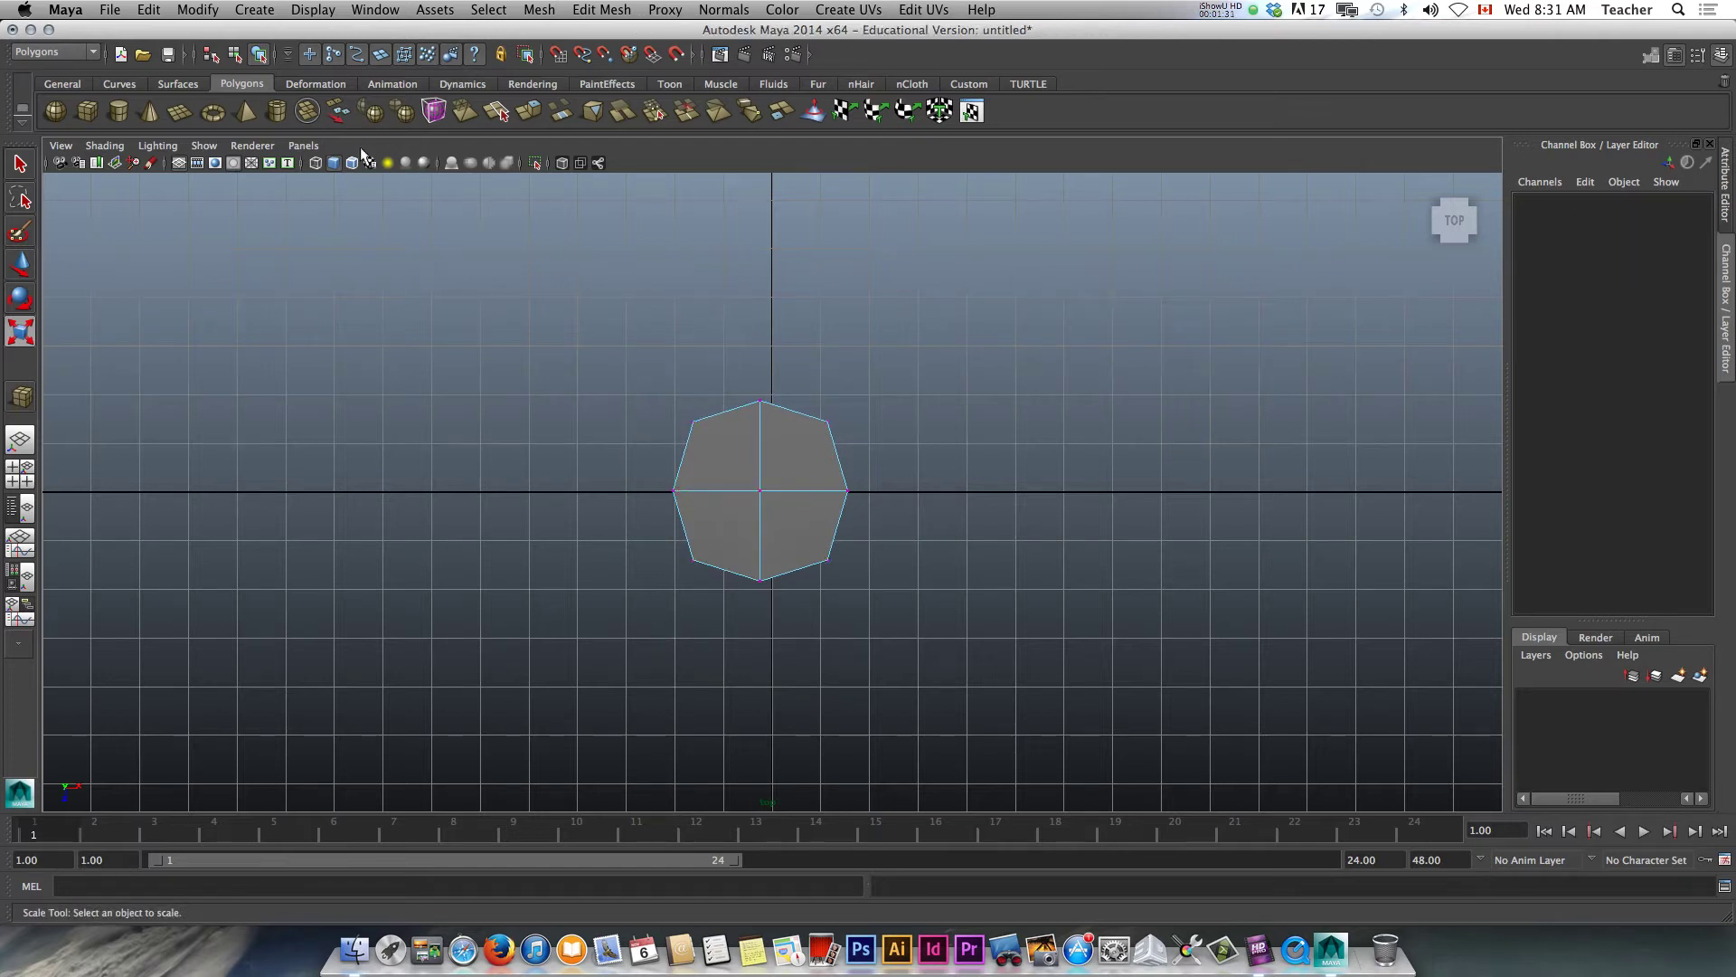
Show the panel's Orthographic front, side and top views list without switching views
click(303, 144)
mouse_move(380, 198)
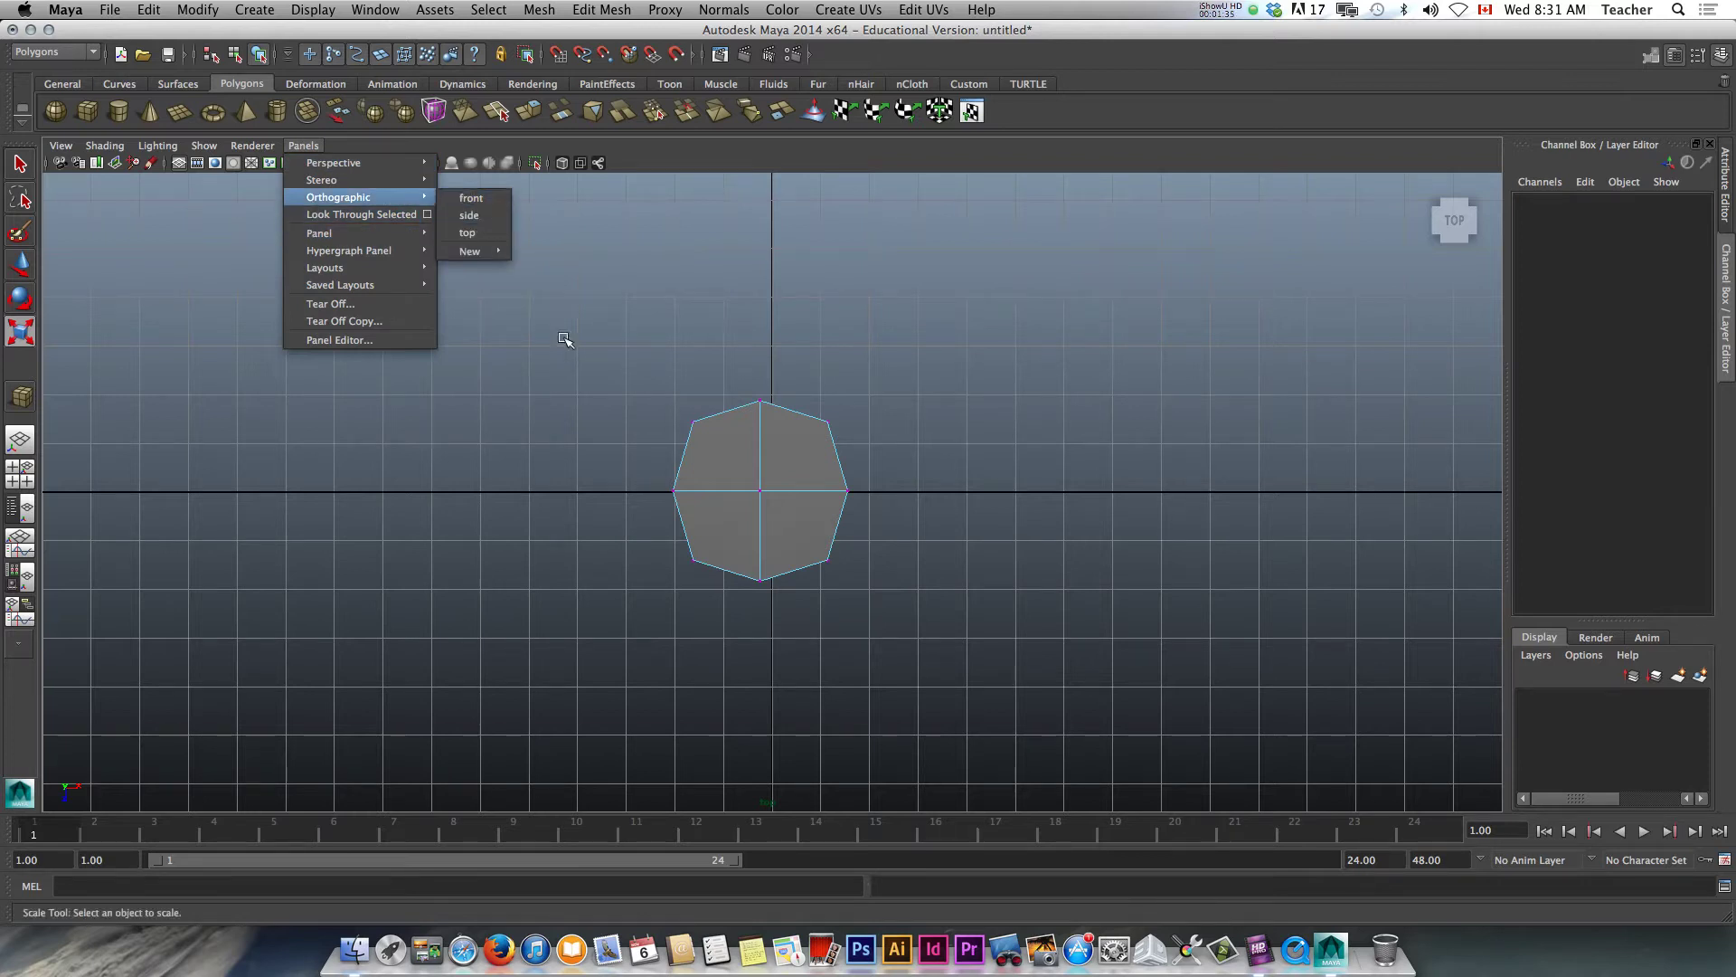
click(588, 354)
Switch the viewport to the front view through the hotbox
key(space)
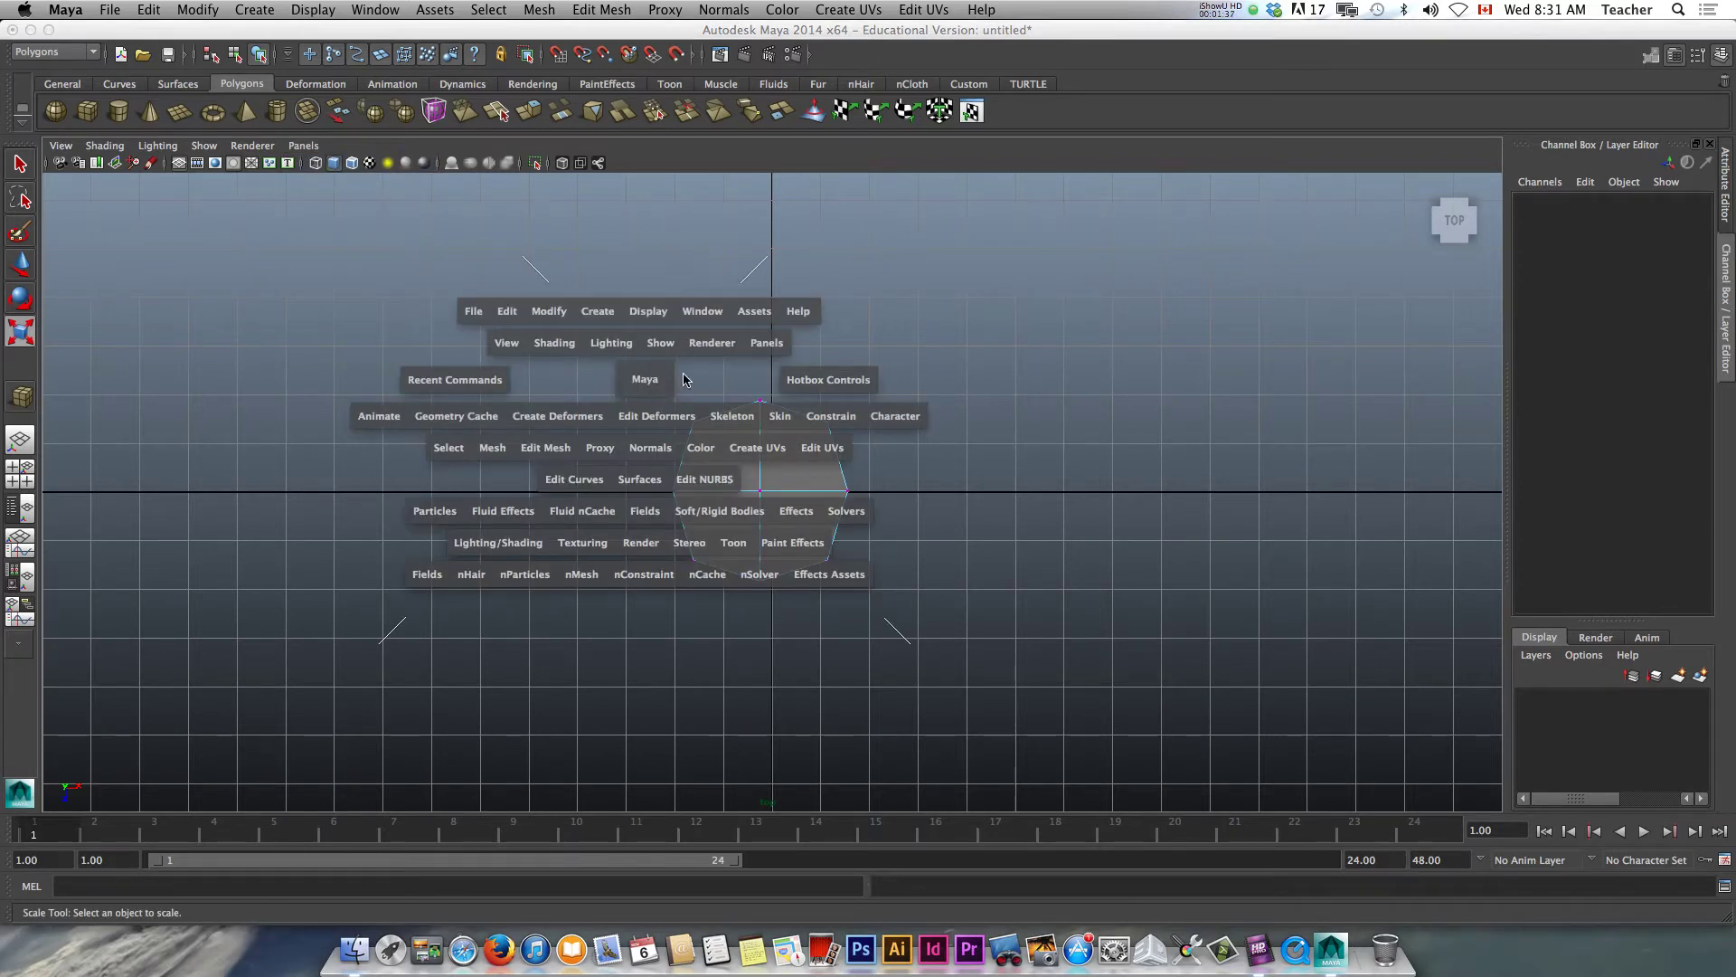
click(685, 380)
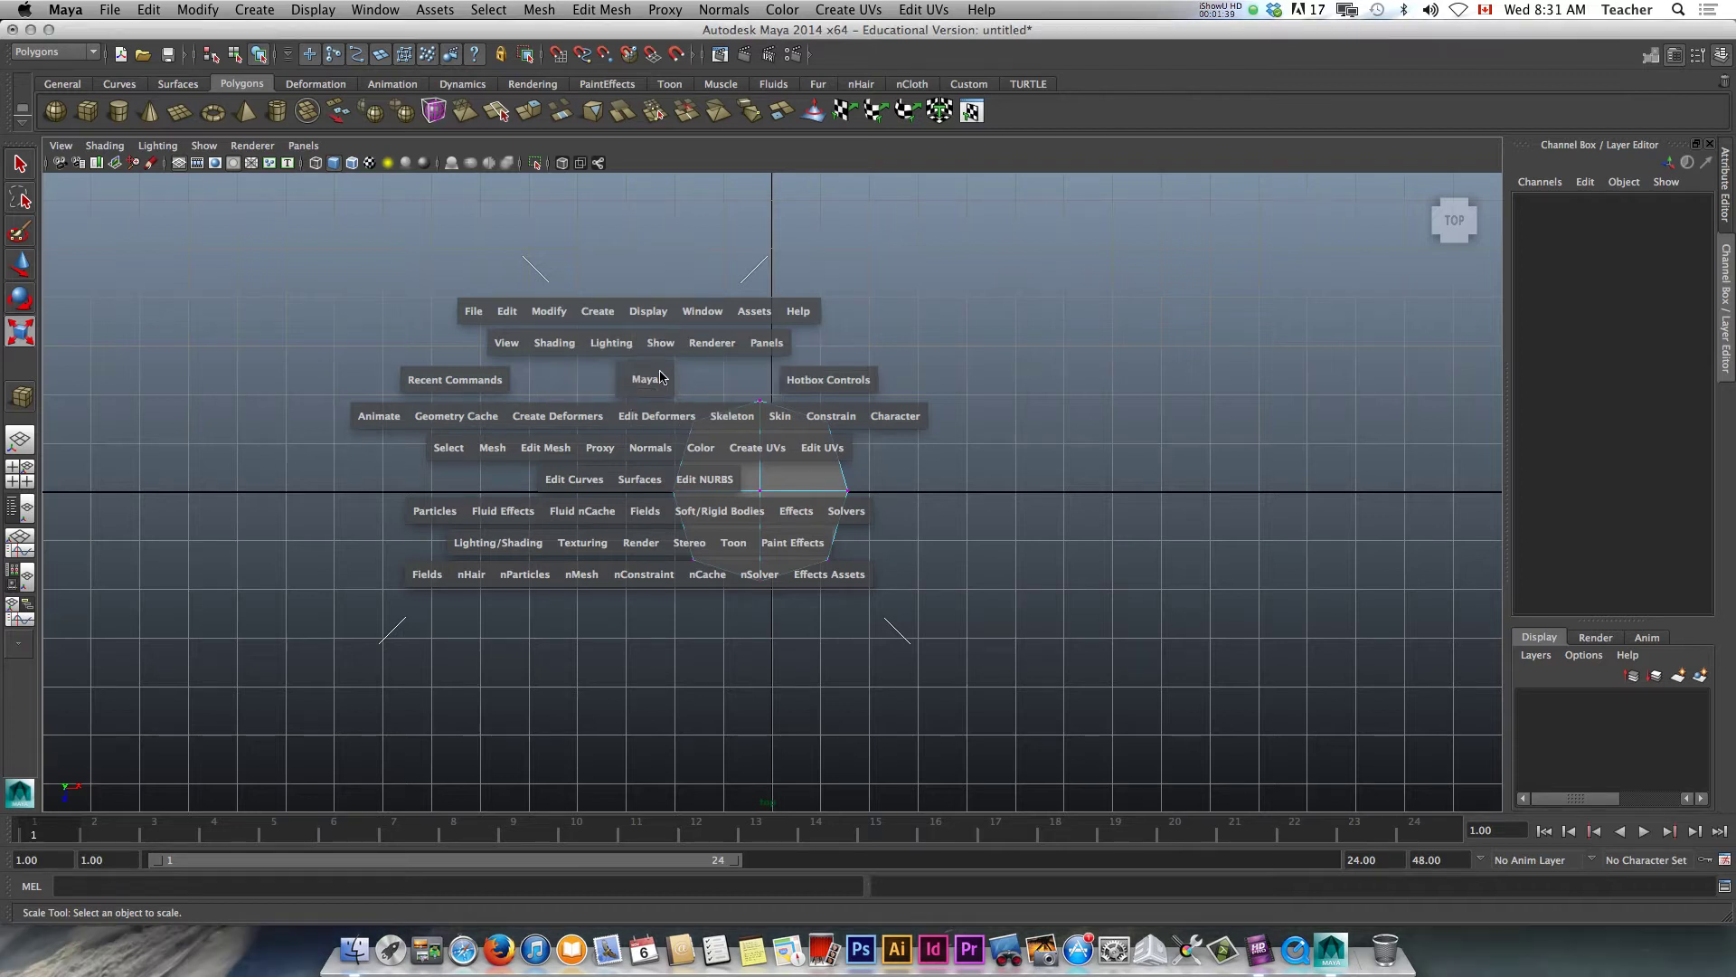
click(660, 376)
drag(660, 376, 647, 414)
scroll(768, 375, up, 3)
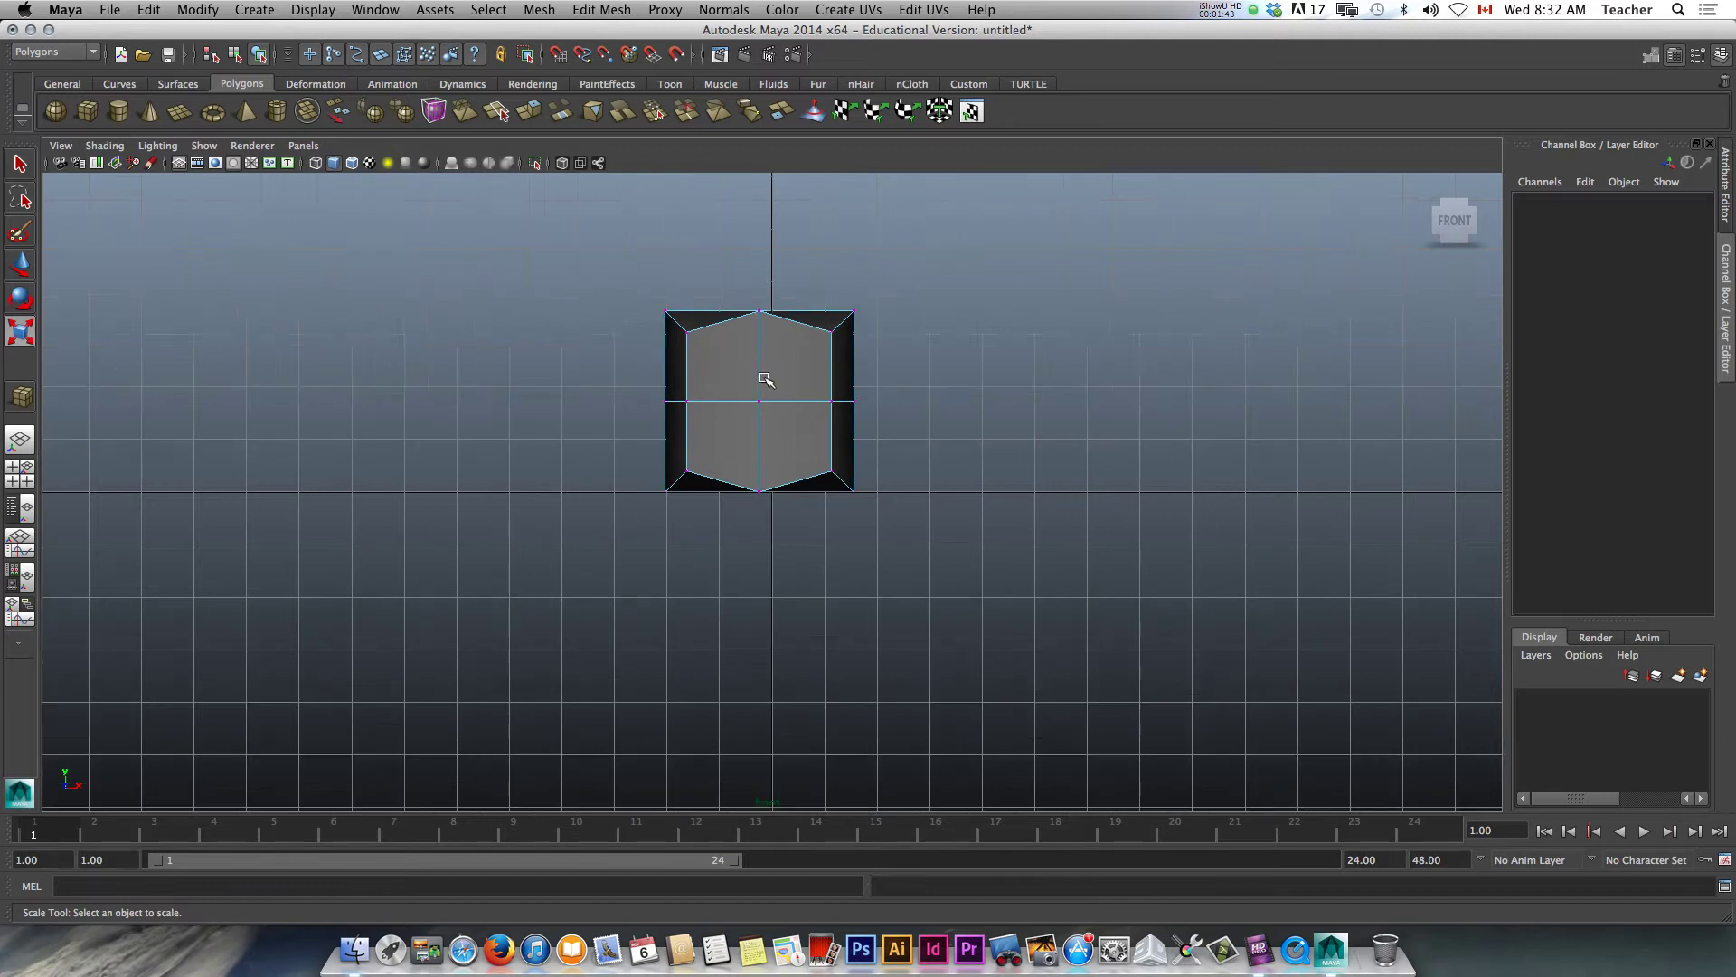
Scale the top and bottom corner vertices inward for an eight-sided front profile
drag(861, 283, 805, 339)
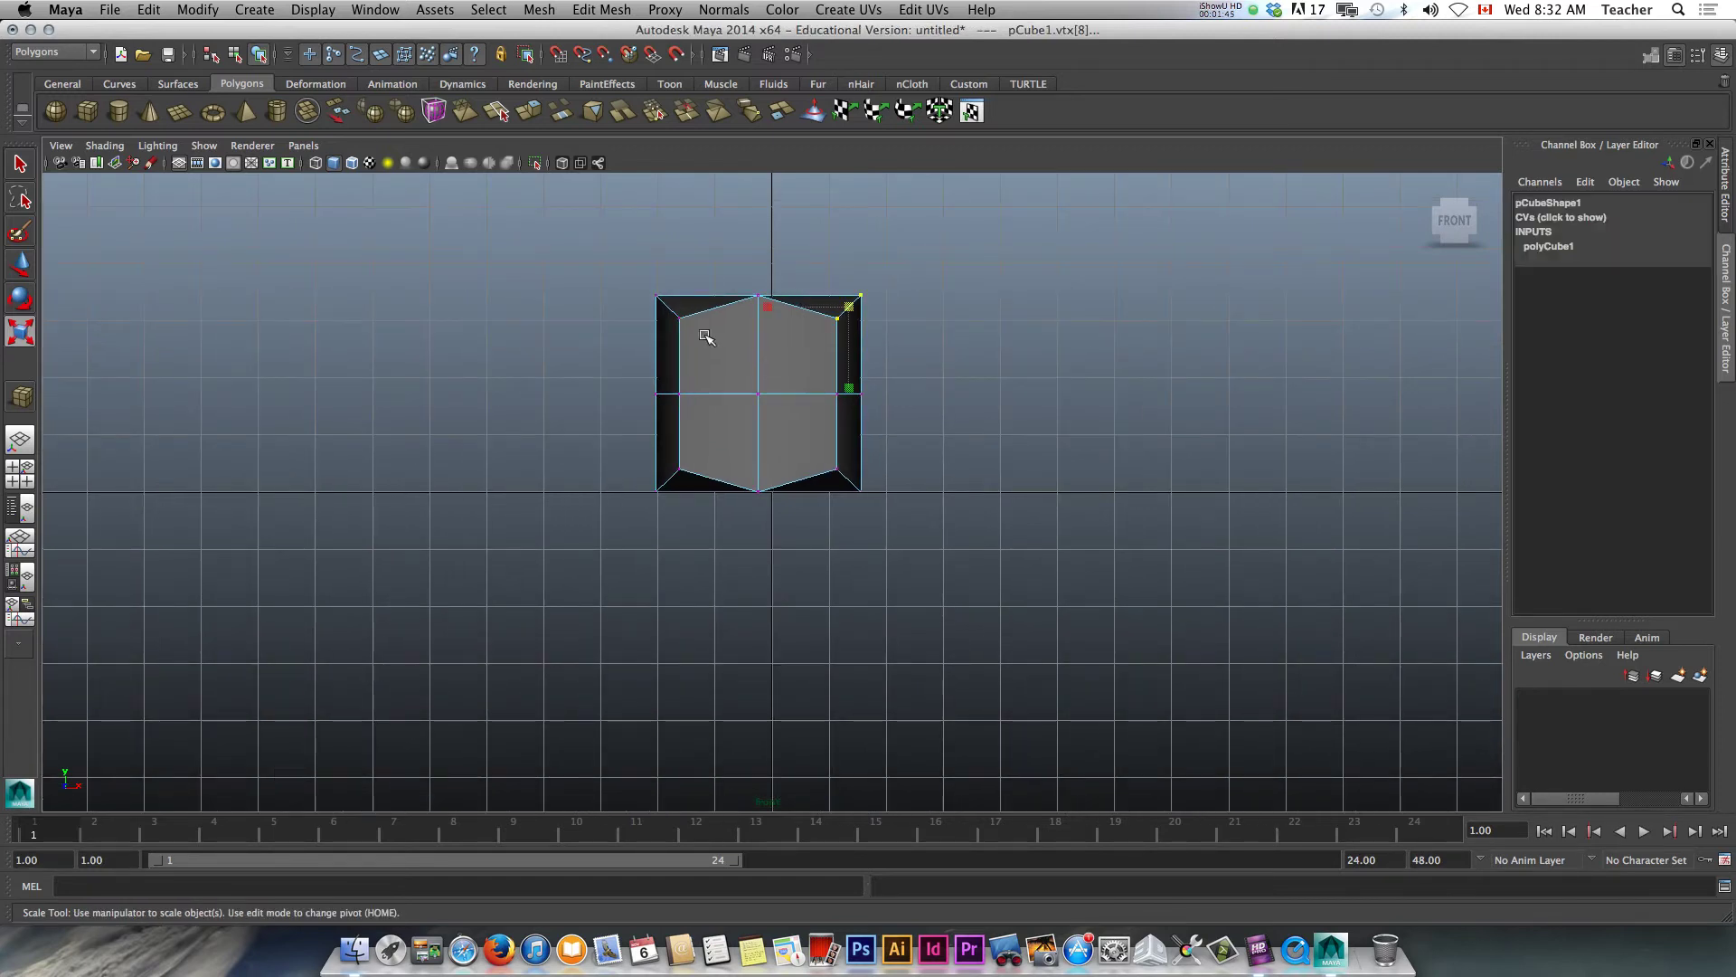
shift+drag(594, 277, 760, 304)
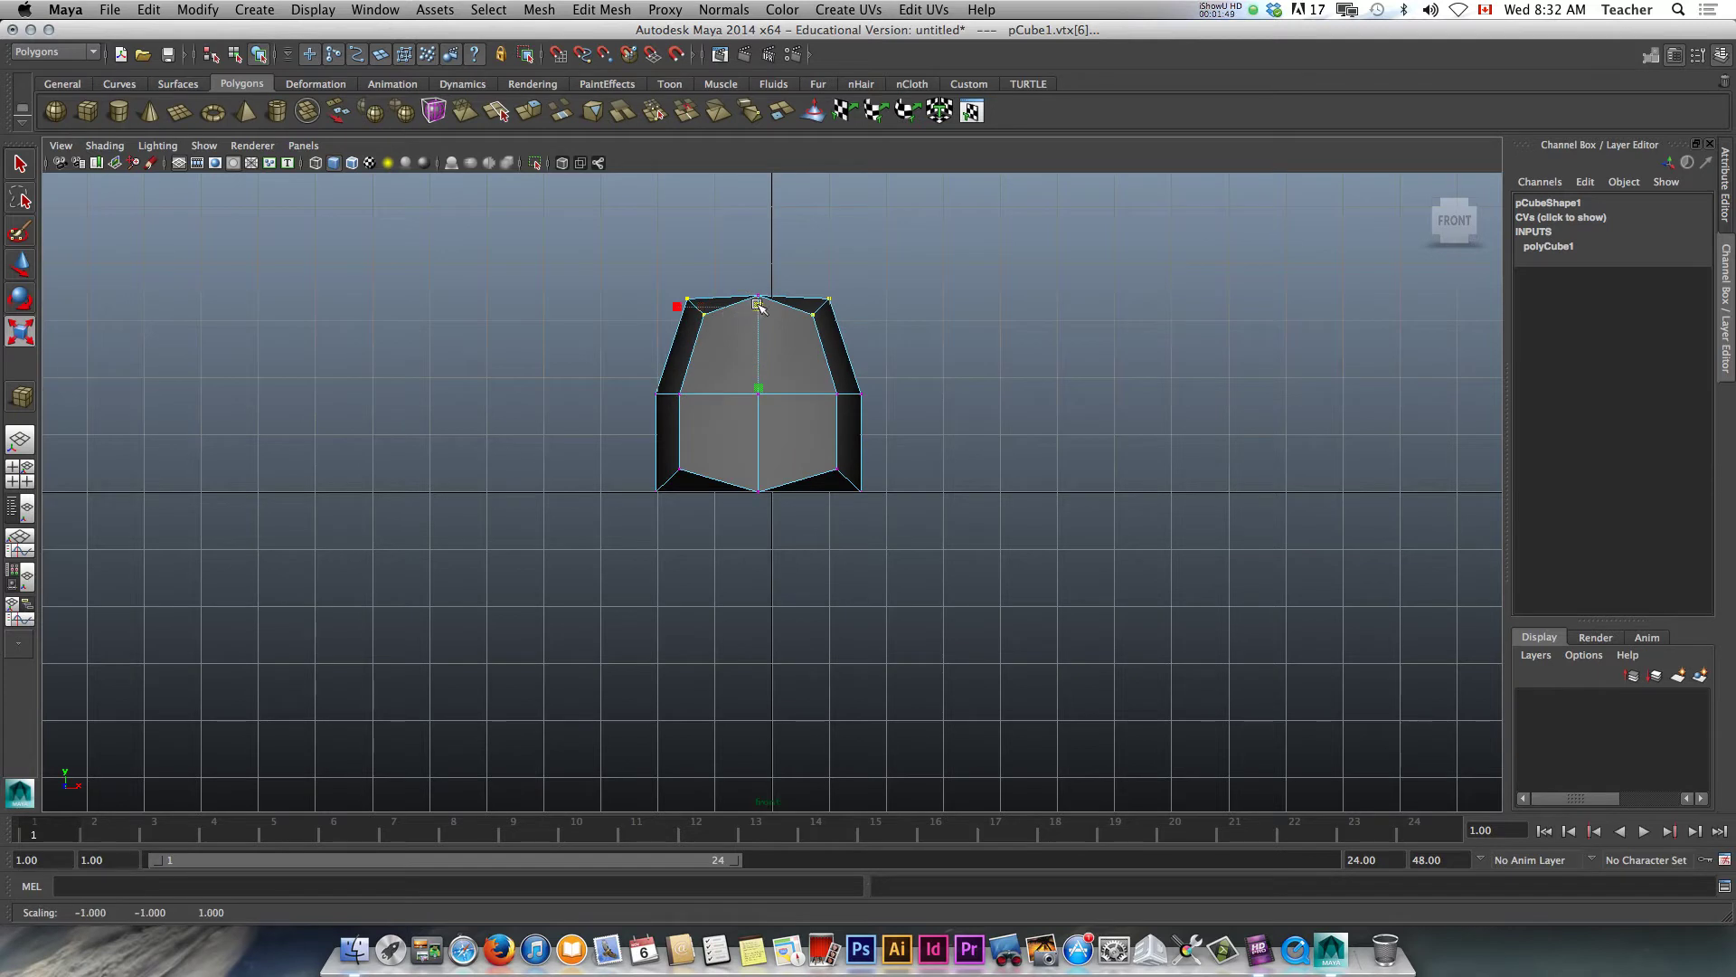
mouse_move(760, 394)
mouse_down()
mouse_move(762, 412)
mouse_move(754, 389)
mouse_up()
drag(631, 533, 711, 449)
shift+drag(818, 493, 880, 438)
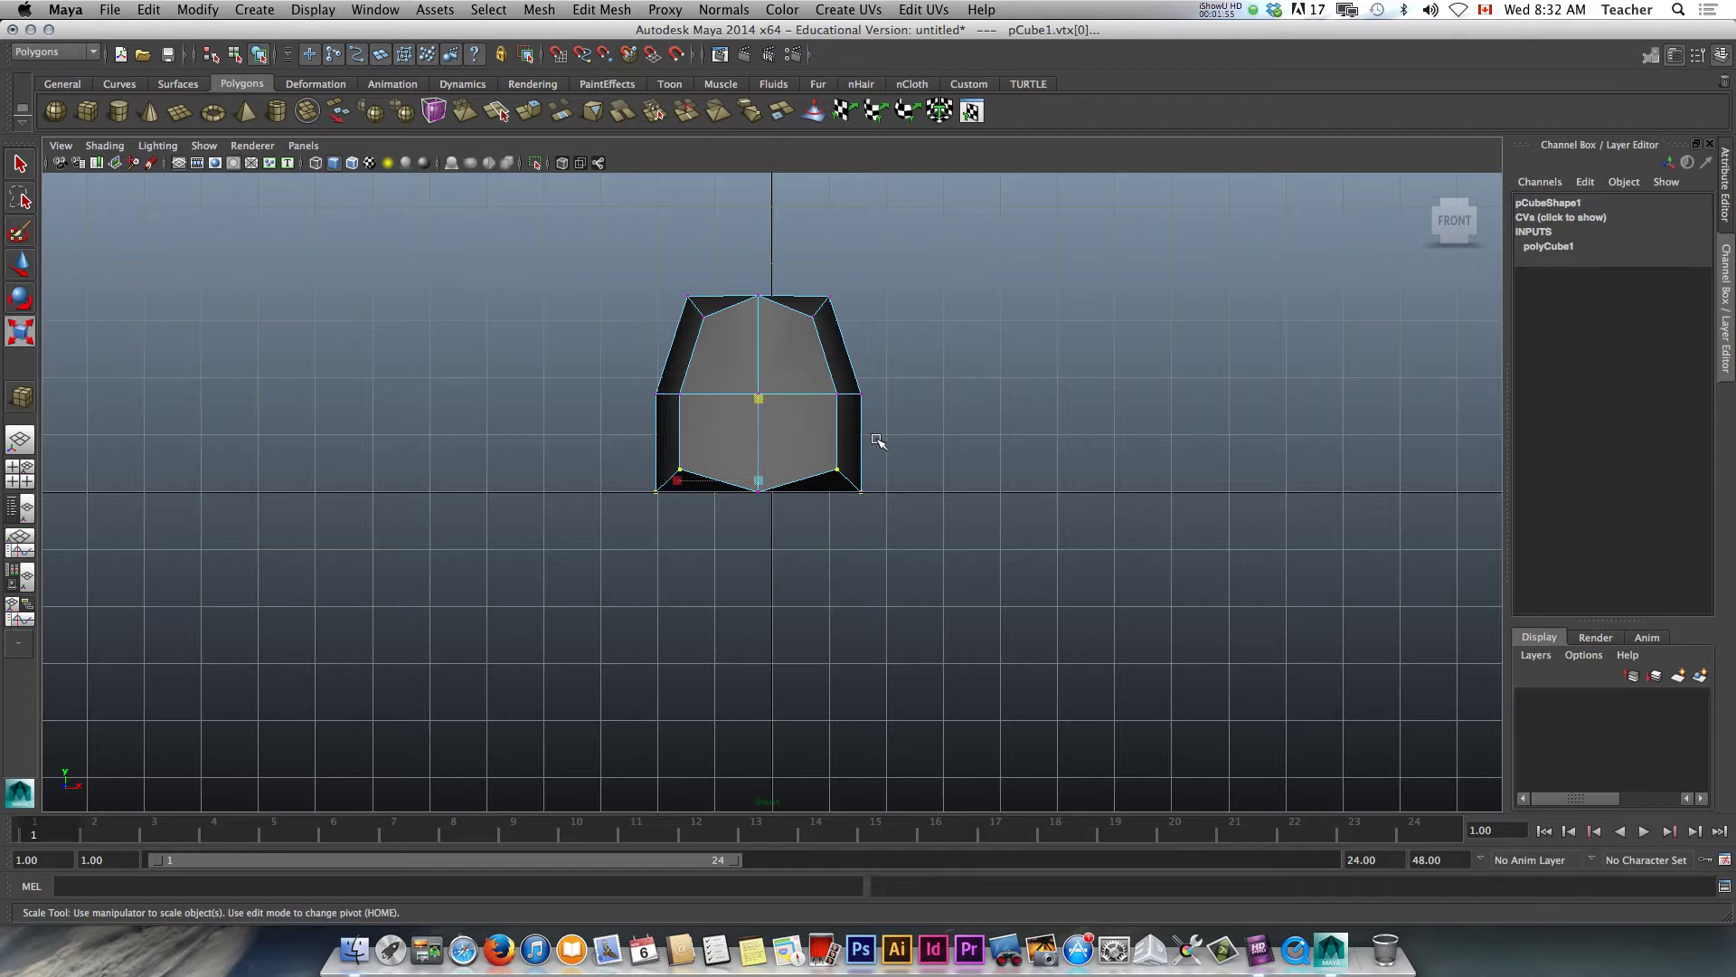
drag(677, 481, 710, 485)
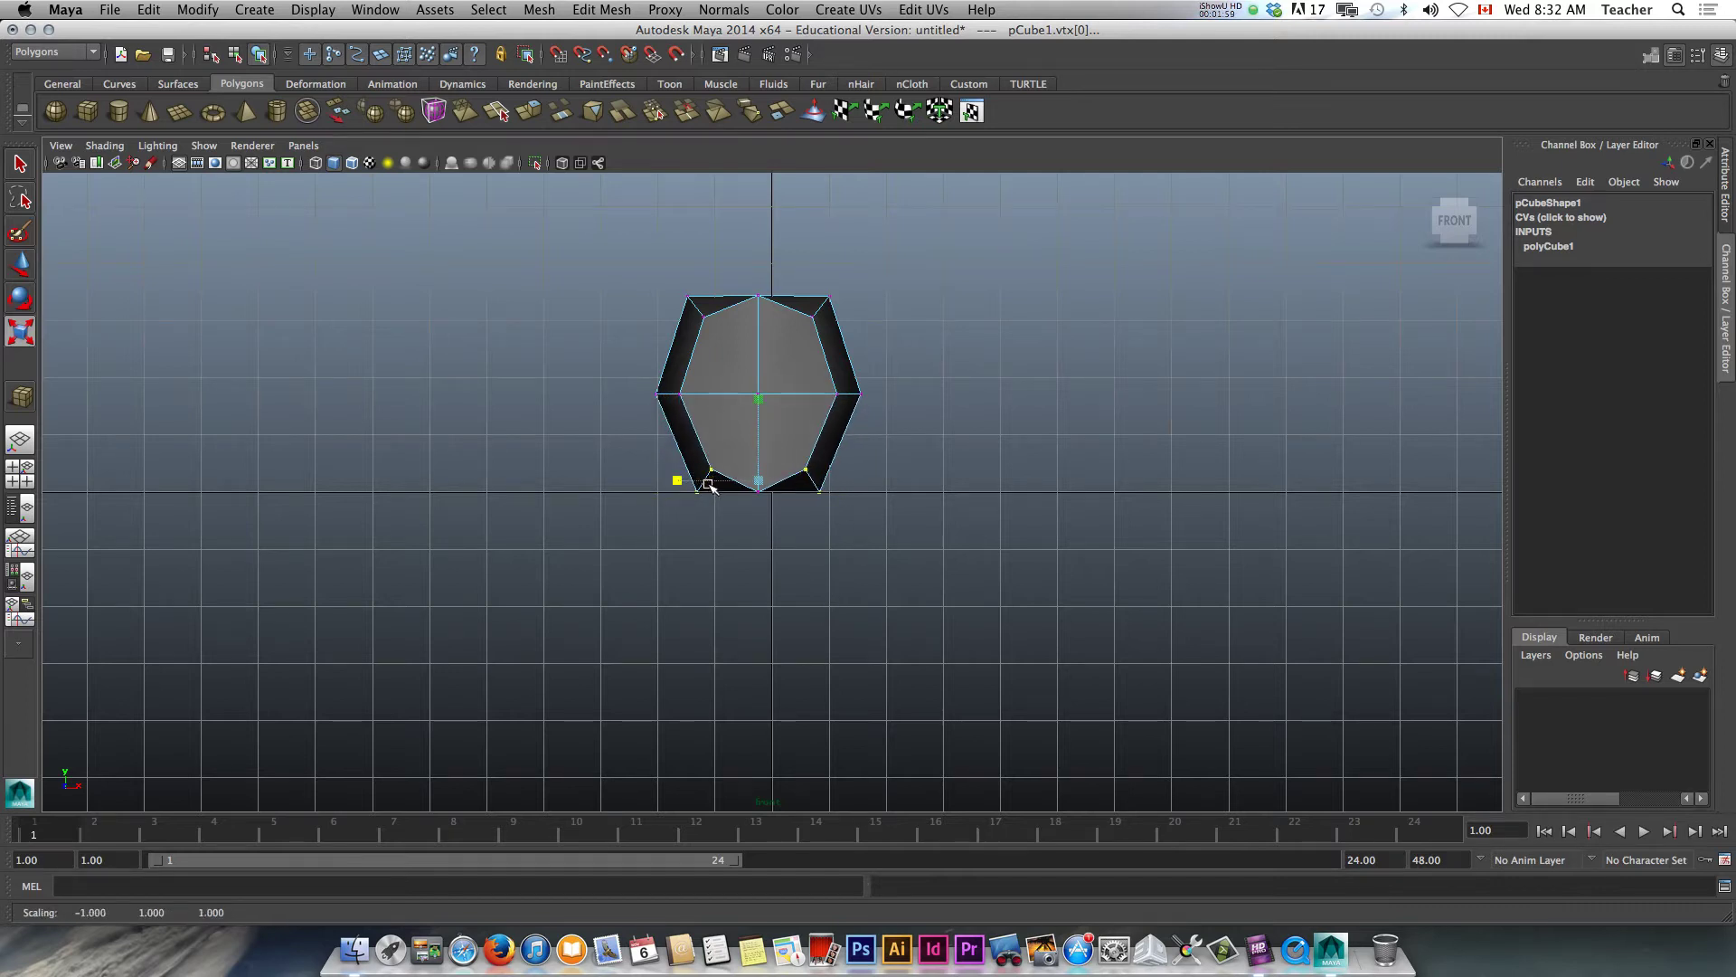
click(692, 305)
Reposition the top centre vertex with the Move Tool to shape the peak
shift+click(814, 309)
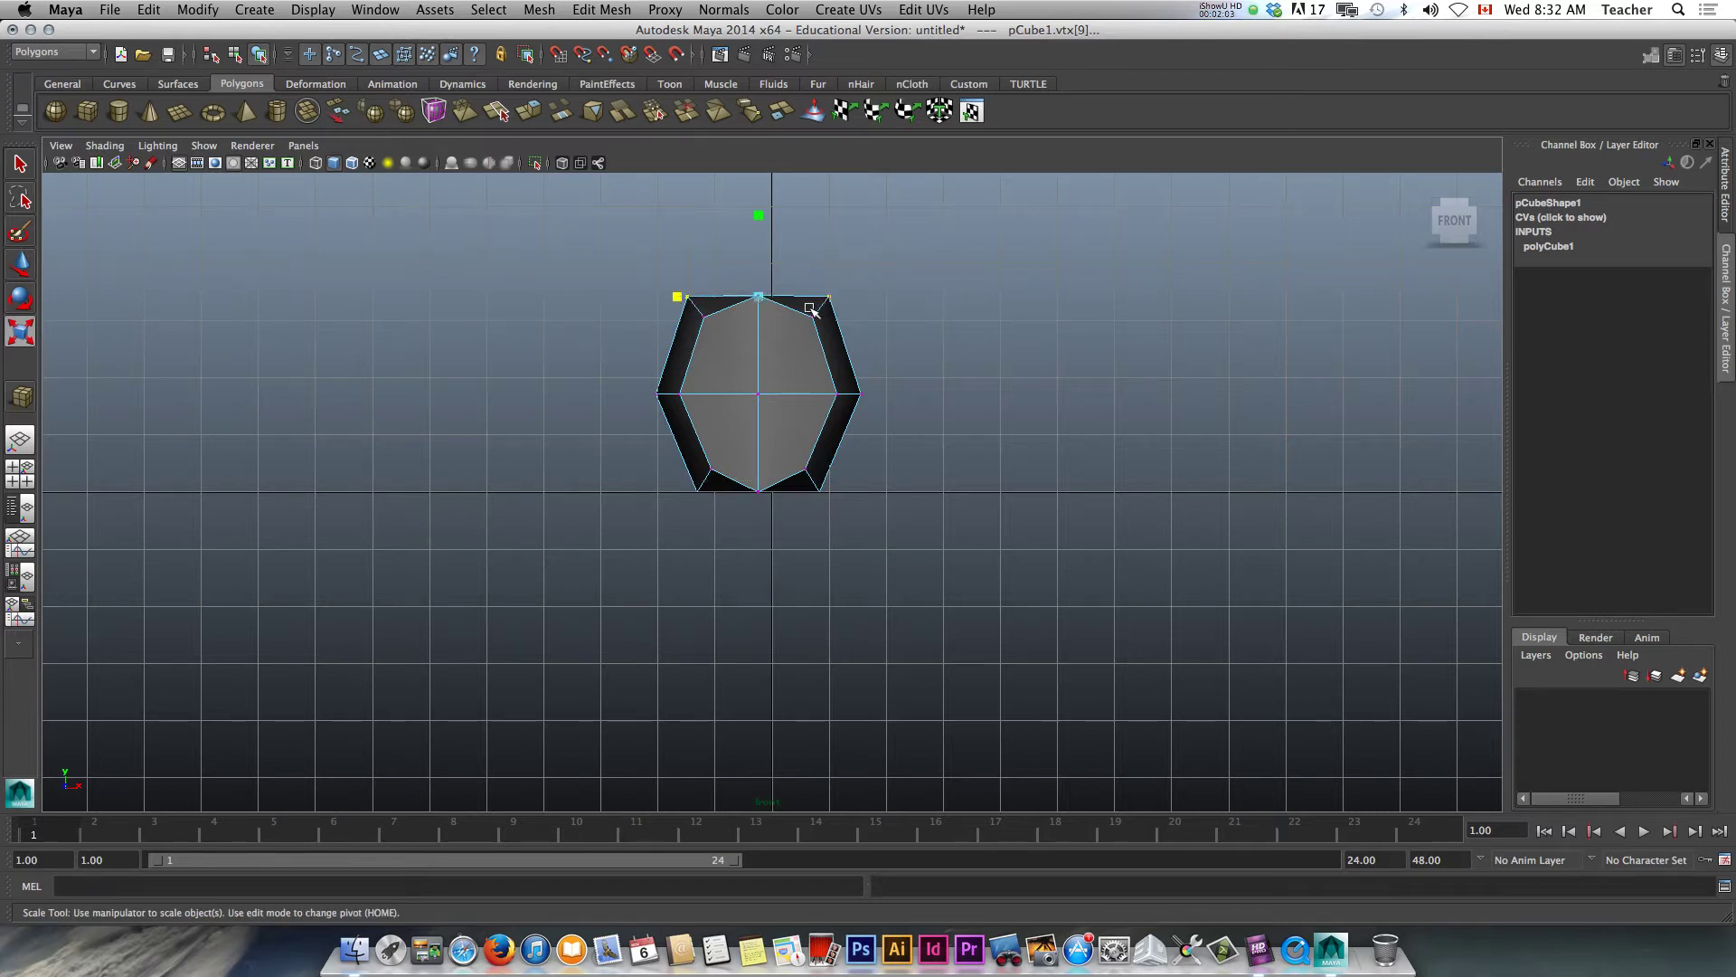
key(w)
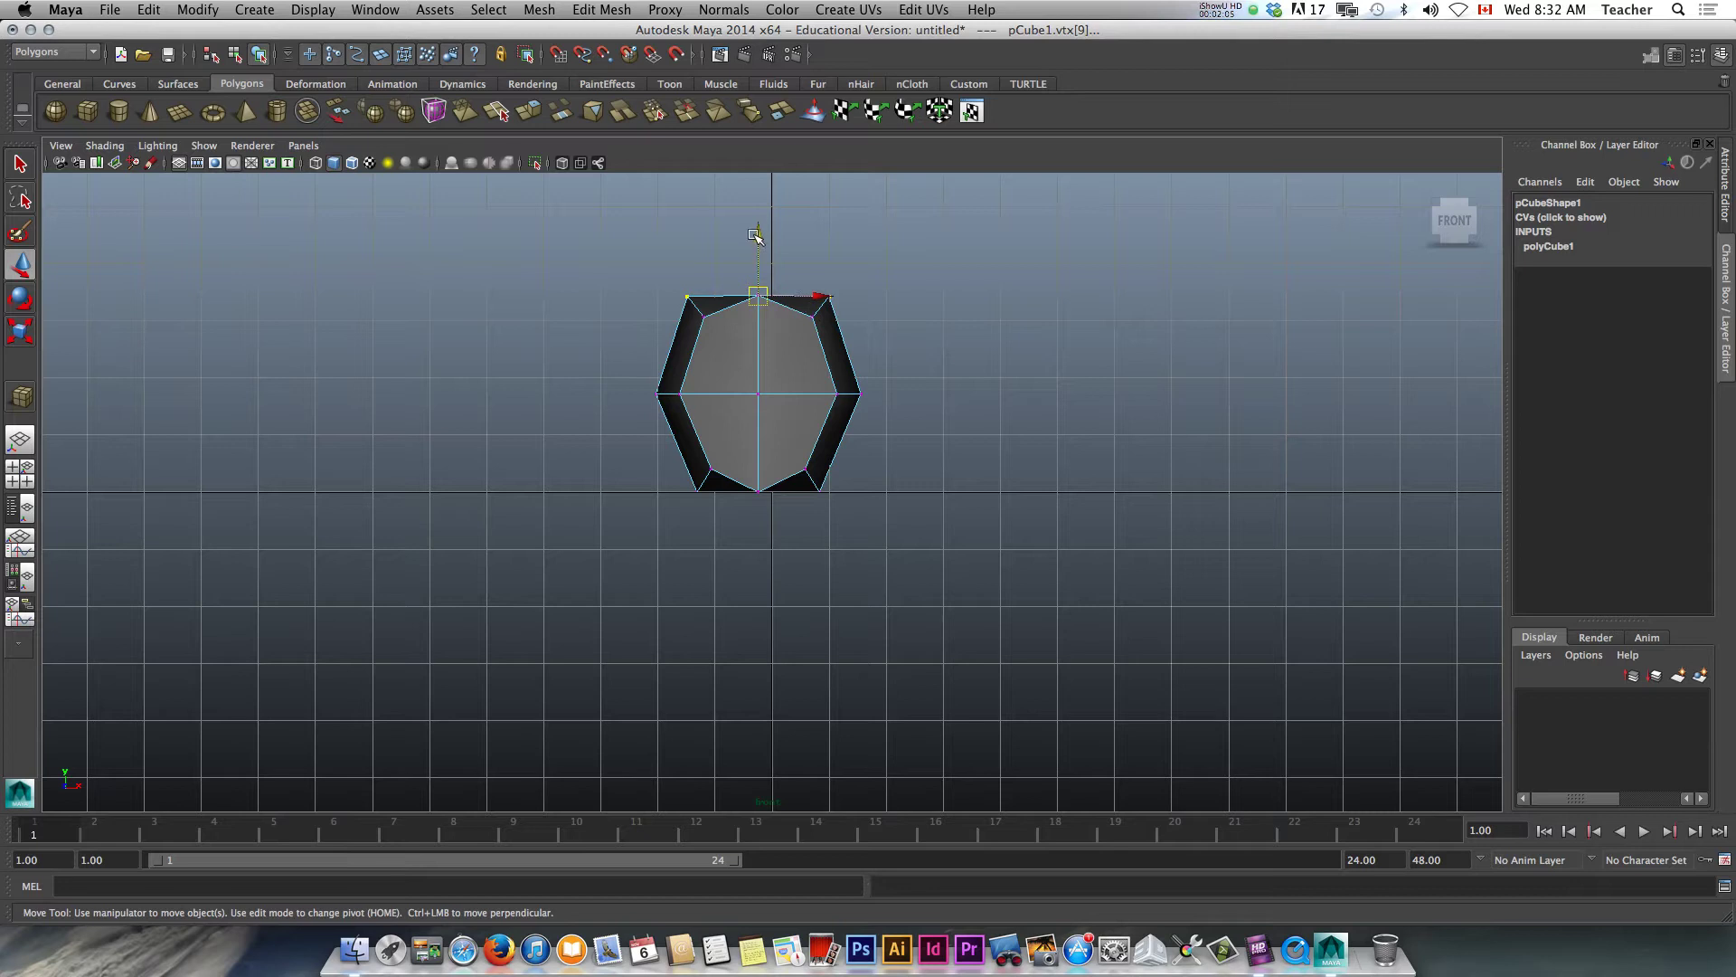
drag(755, 236, 780, 309)
mouse_move(760, 244)
mouse_down()
mouse_move(760, 225)
mouse_move(760, 244)
mouse_up()
key(ctrl+z)
key(ctrl+z)
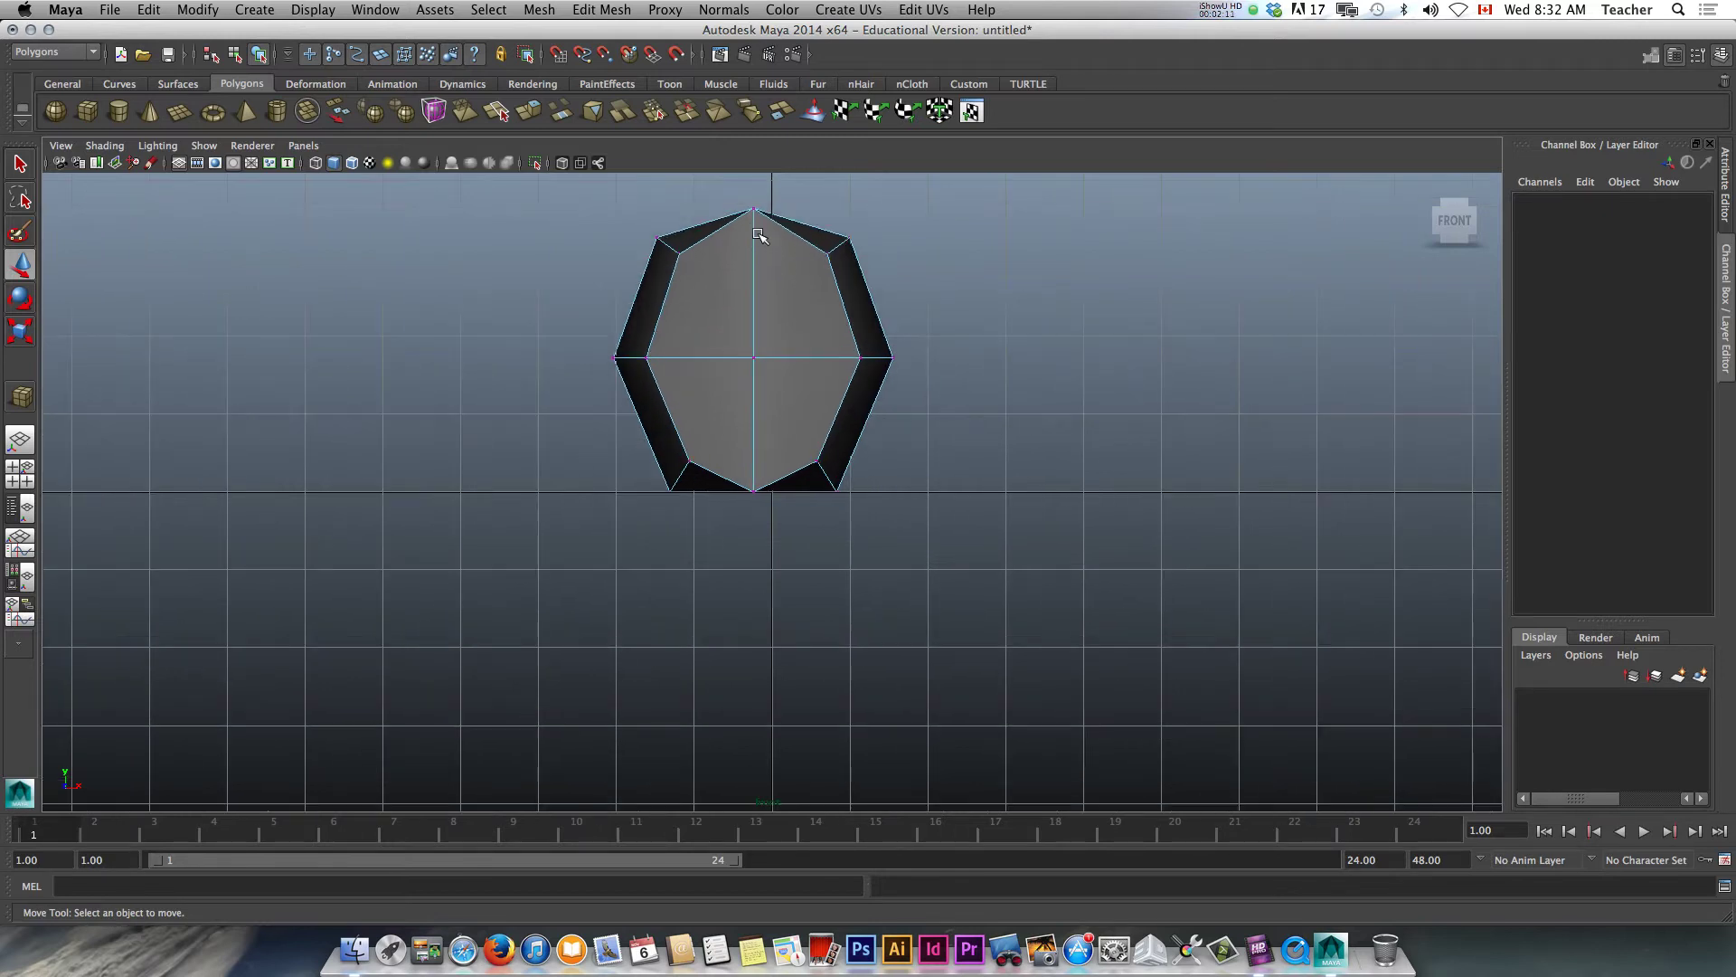
click(756, 211)
drag(755, 182, 754, 210)
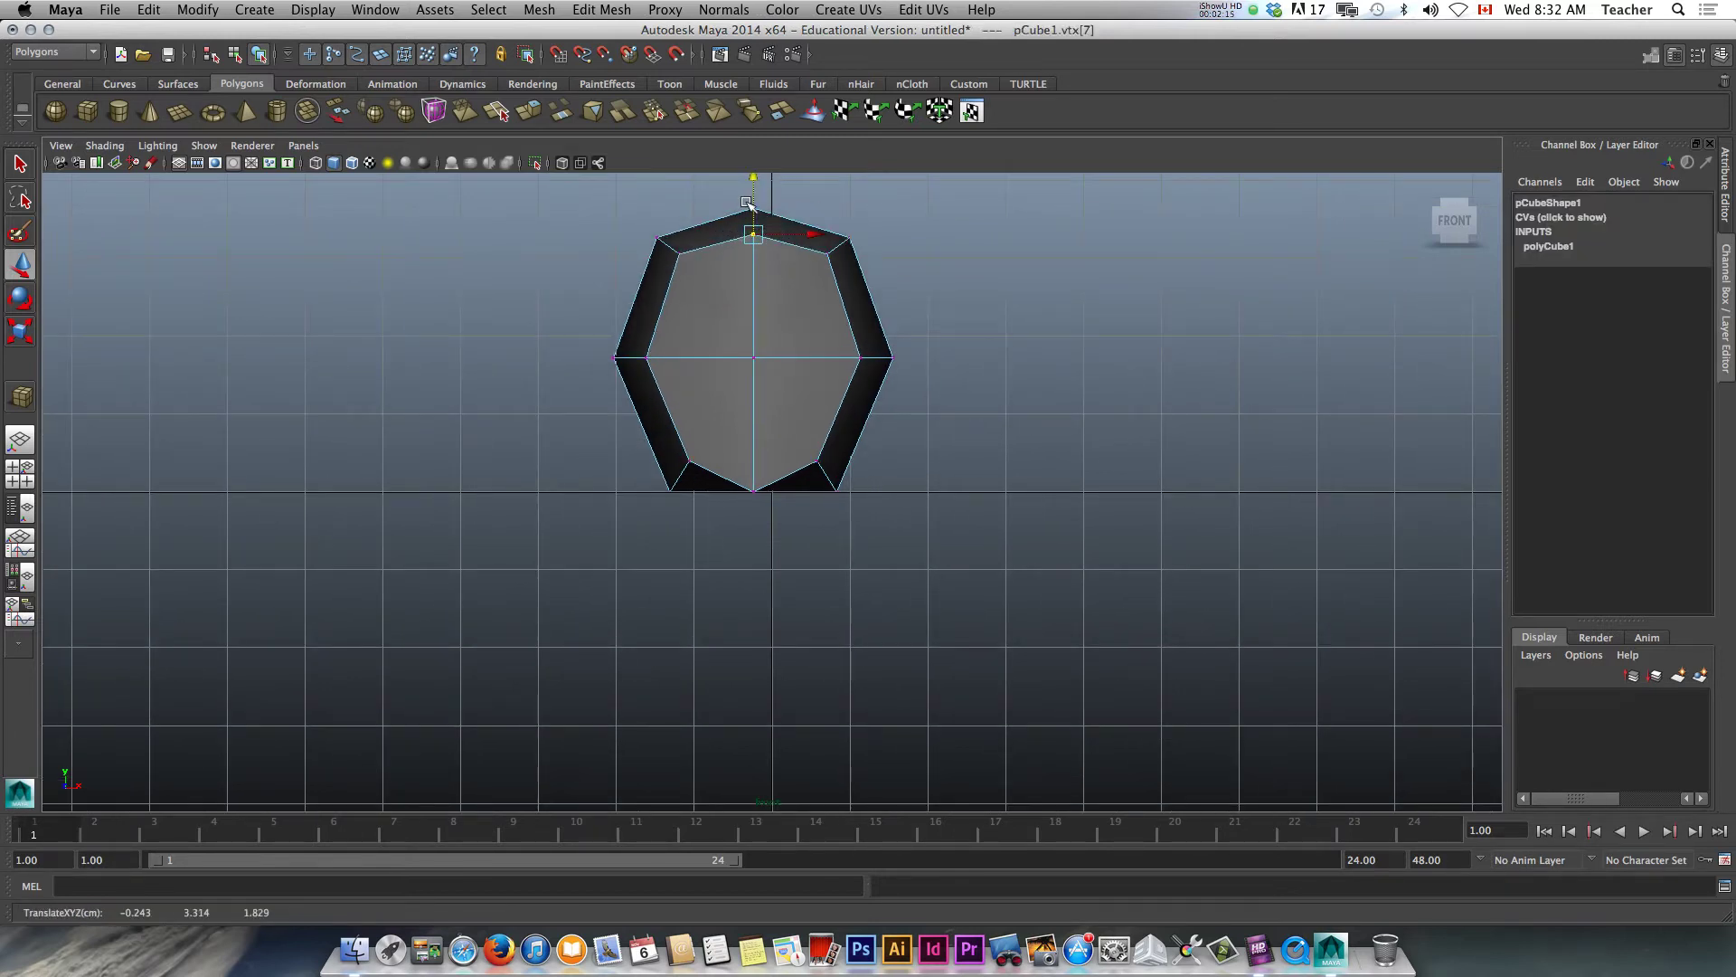
Pull the bottom vertices down to lengthen the chin
drag(674, 479, 891, 583)
drag(753, 432, 756, 484)
click(769, 611)
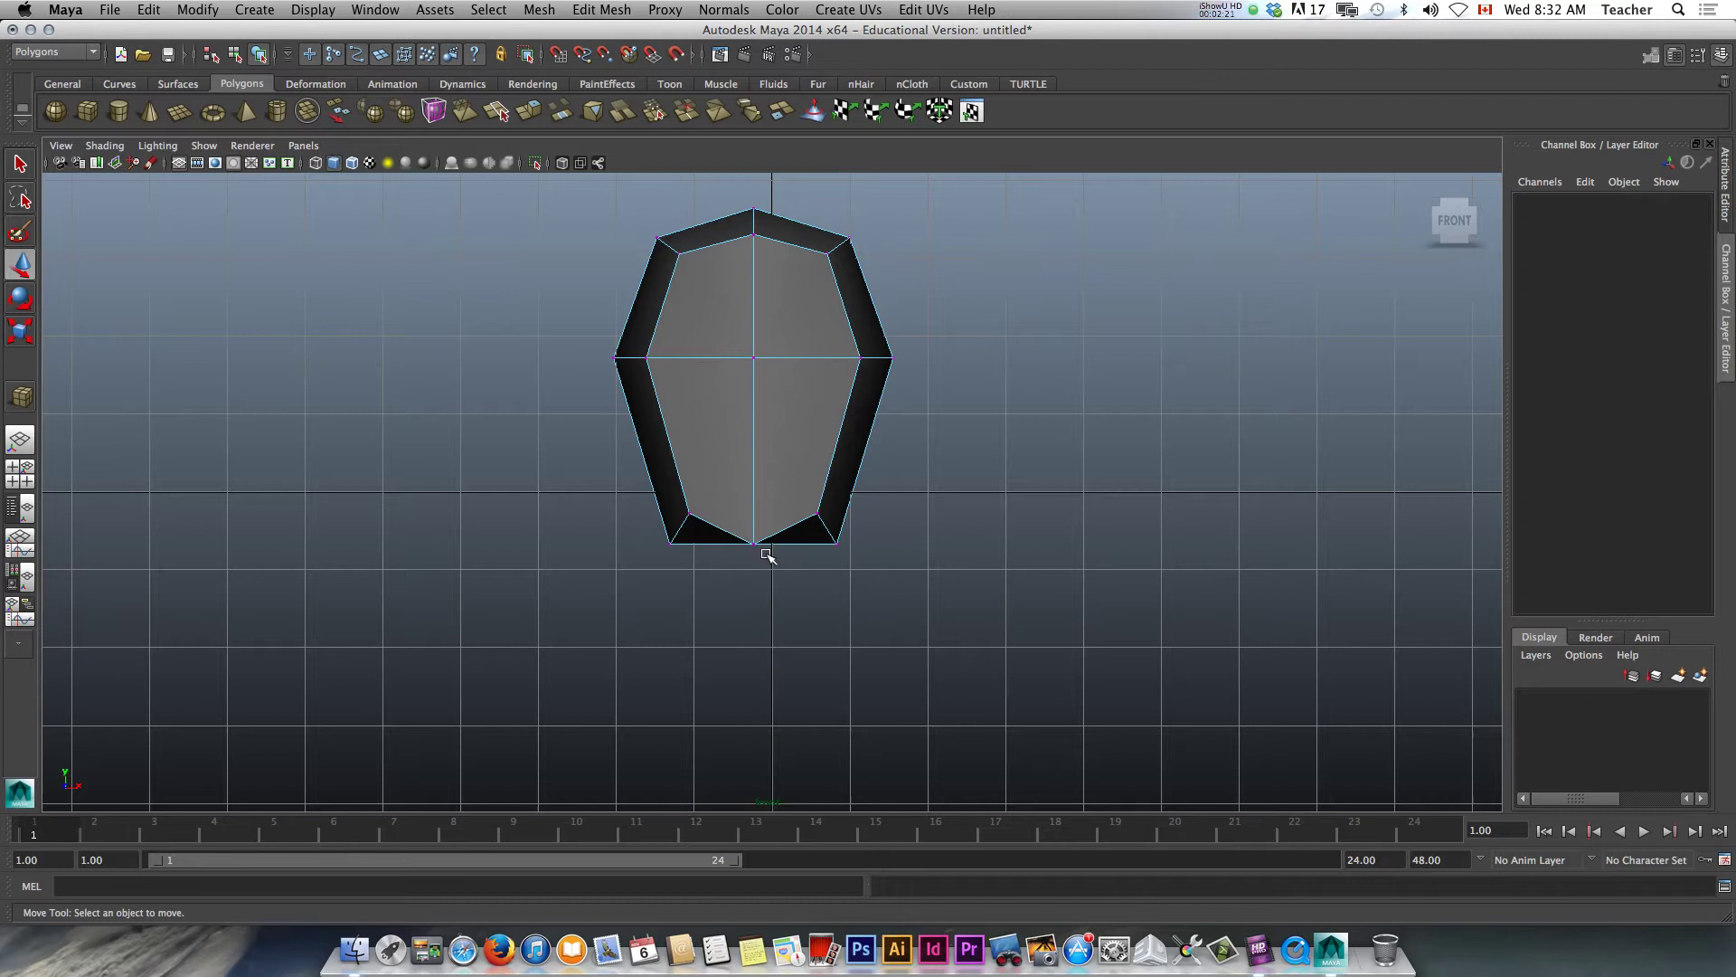
Switch to the perspective view and move the top-right vertex to round the back
key(space)
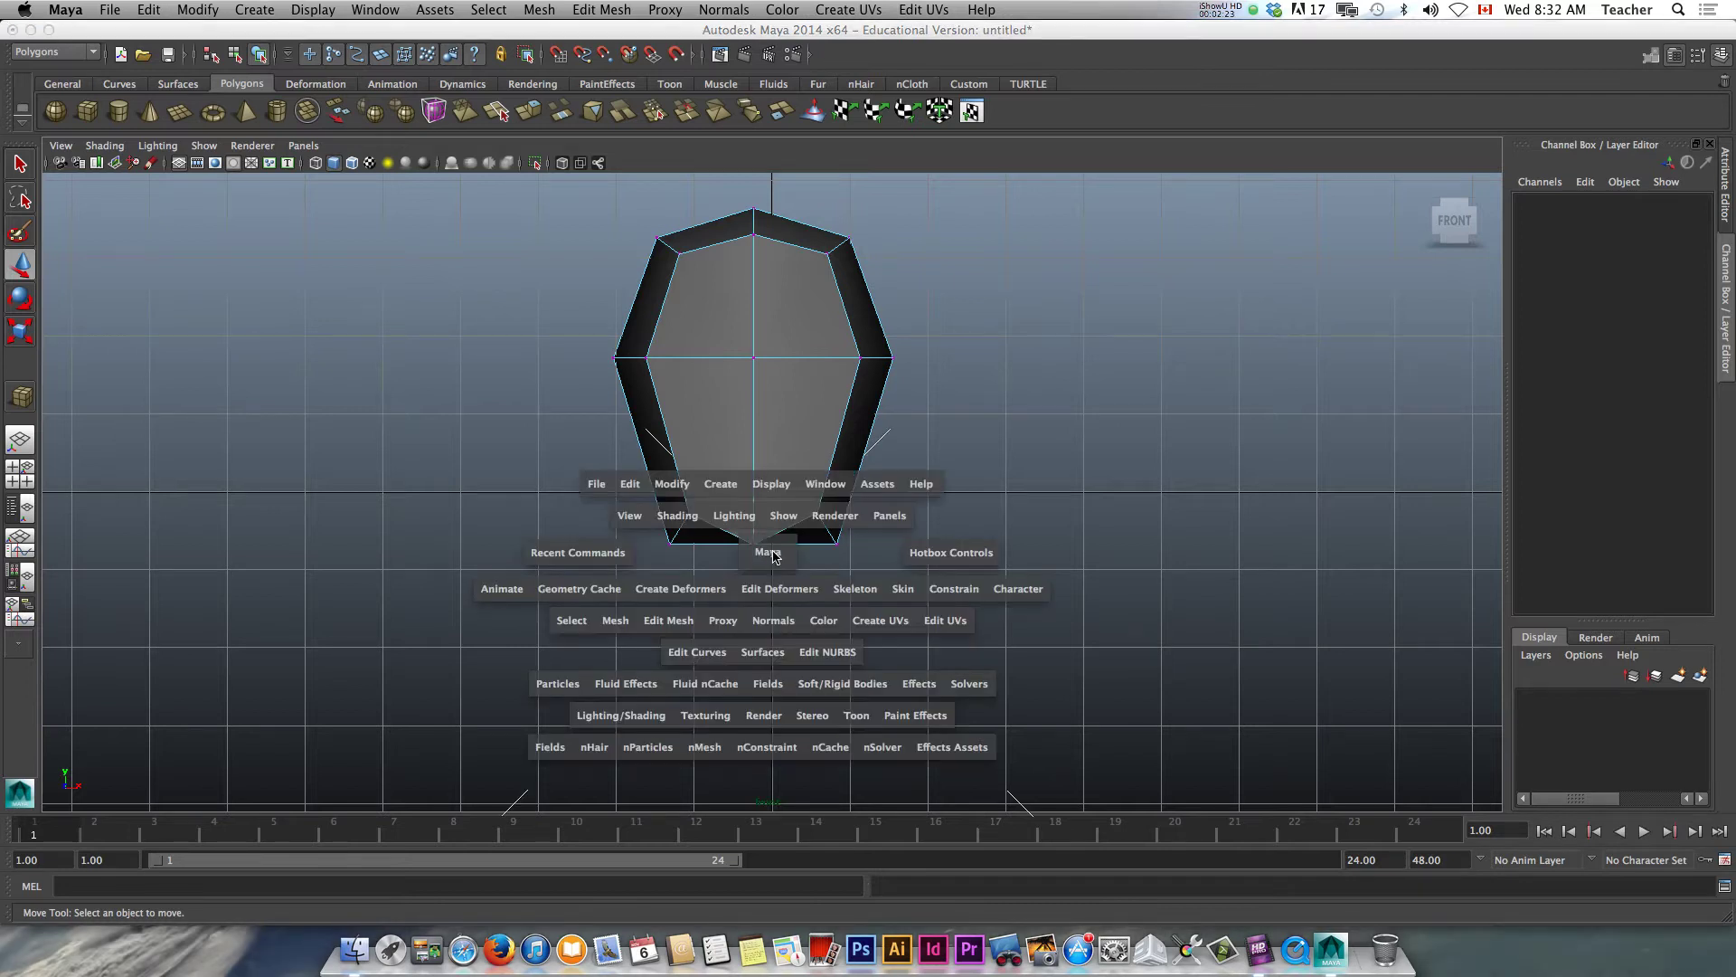
drag(775, 555, 566, 561)
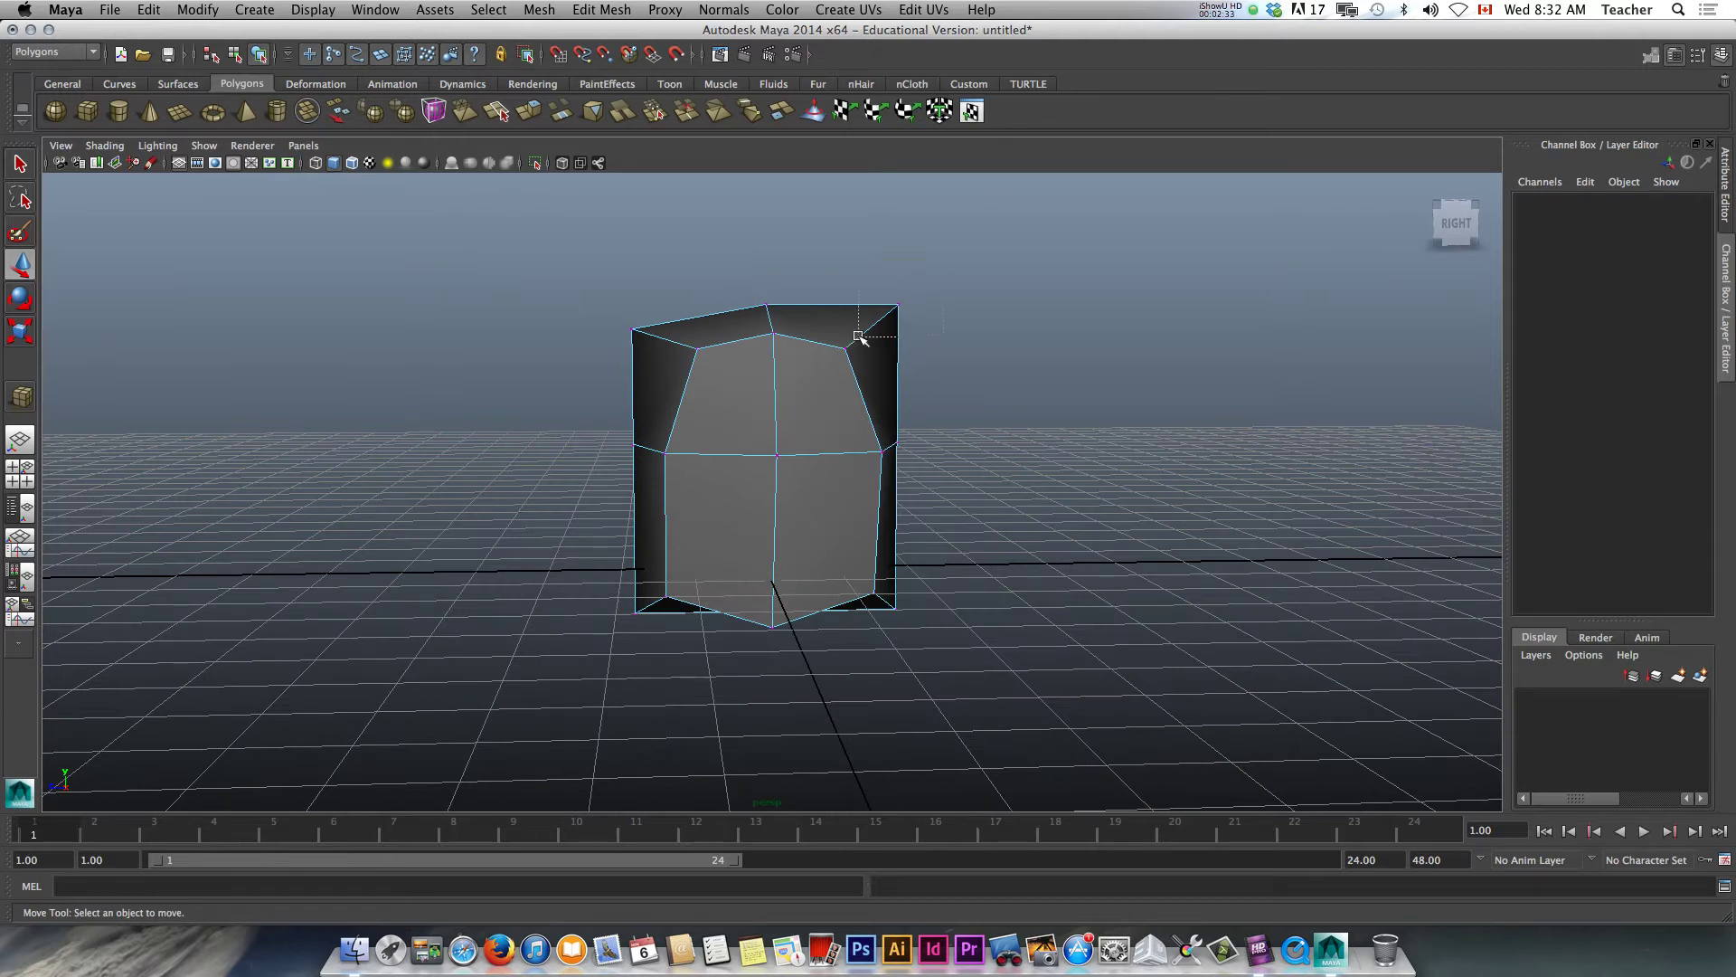
click(898, 307)
drag(902, 253, 902, 289)
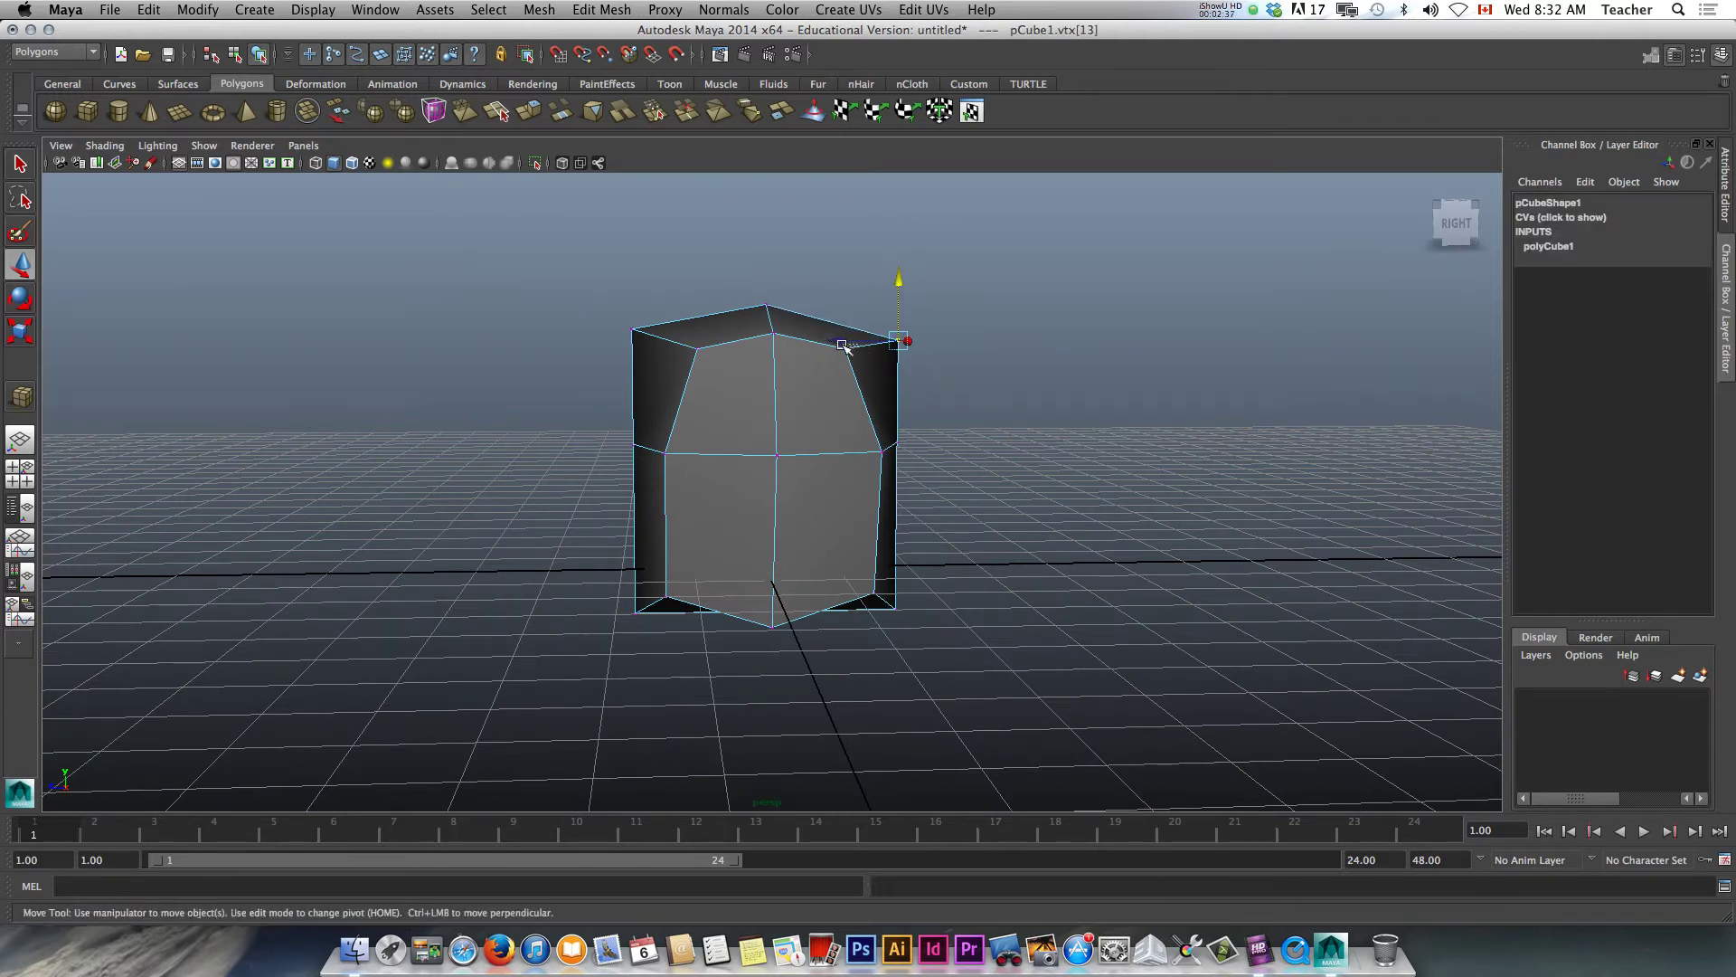
click(895, 321)
click(897, 342)
drag(858, 348, 841, 346)
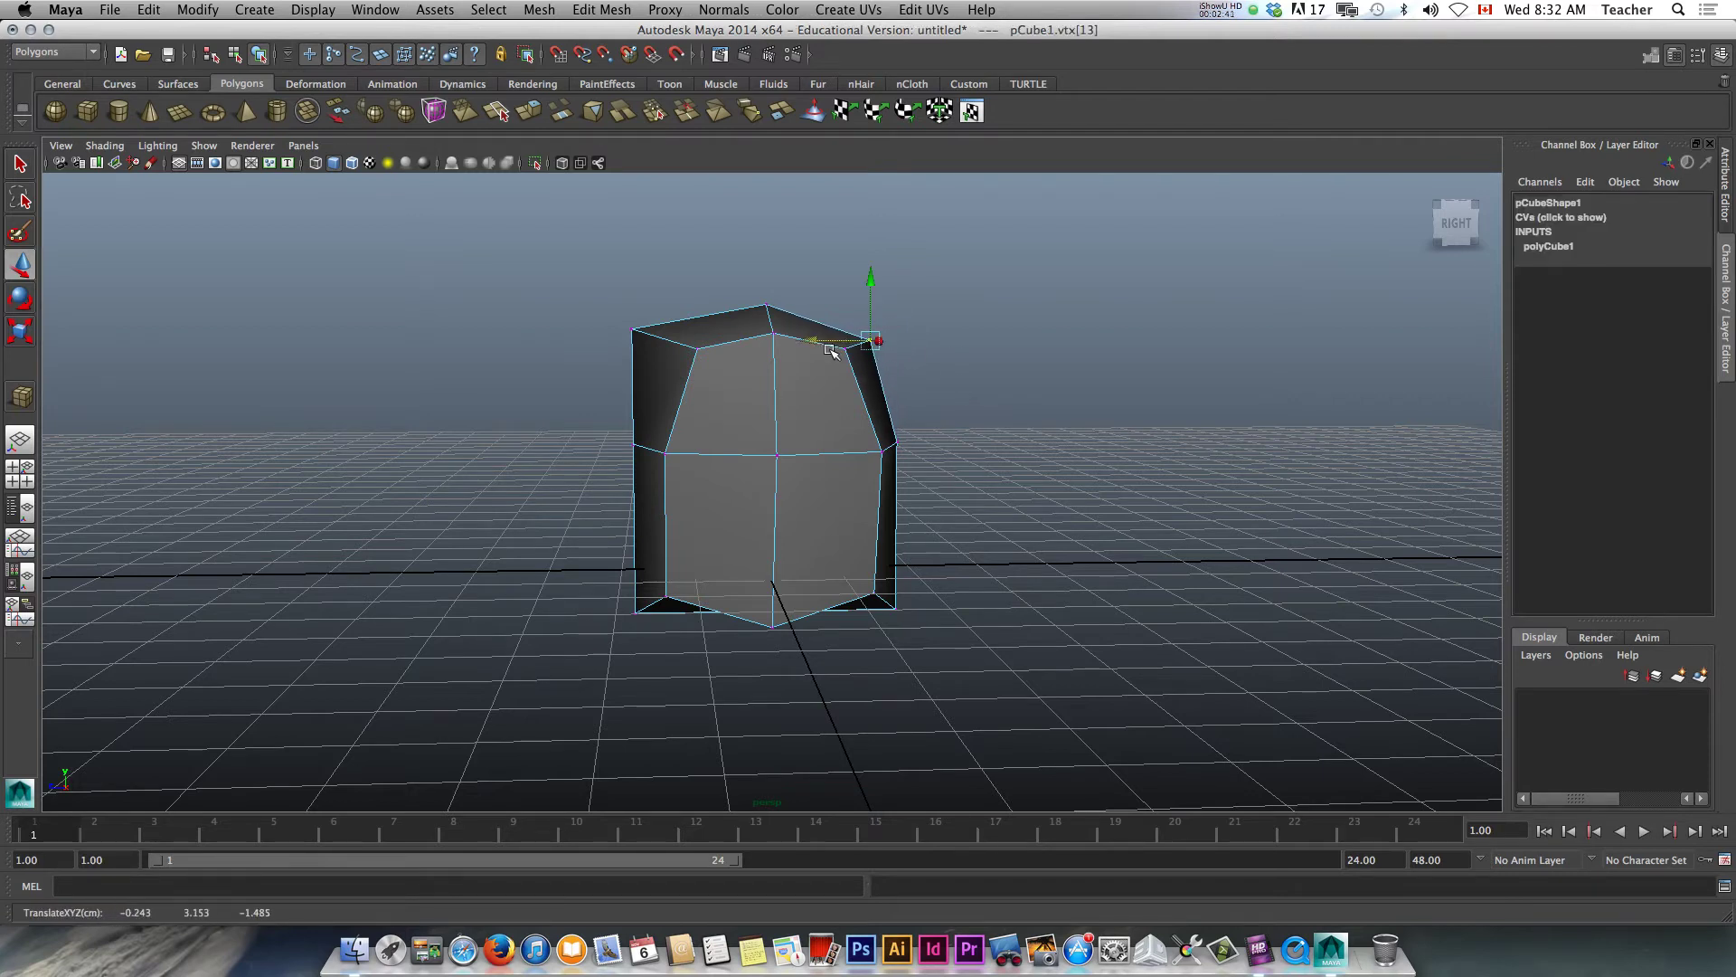
Move the bottom-right vertices and the top-left vertex inward to shape back and forehead
alt+drag(631, 344, 620, 337)
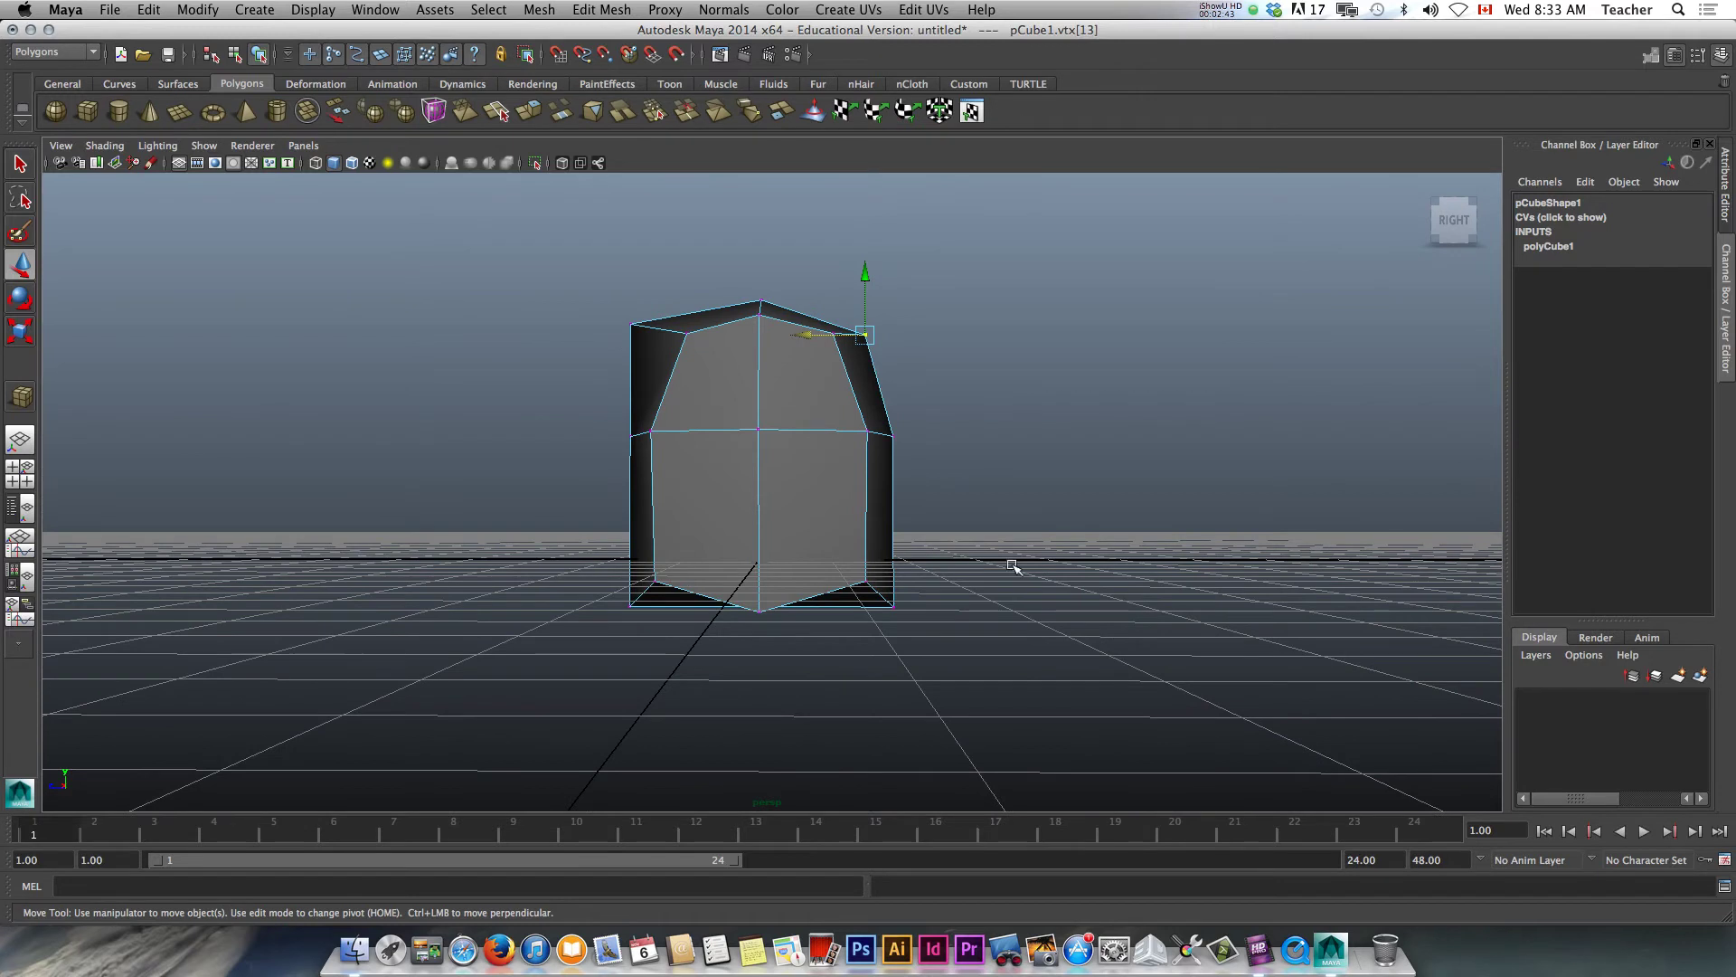
drag(1012, 570, 865, 633)
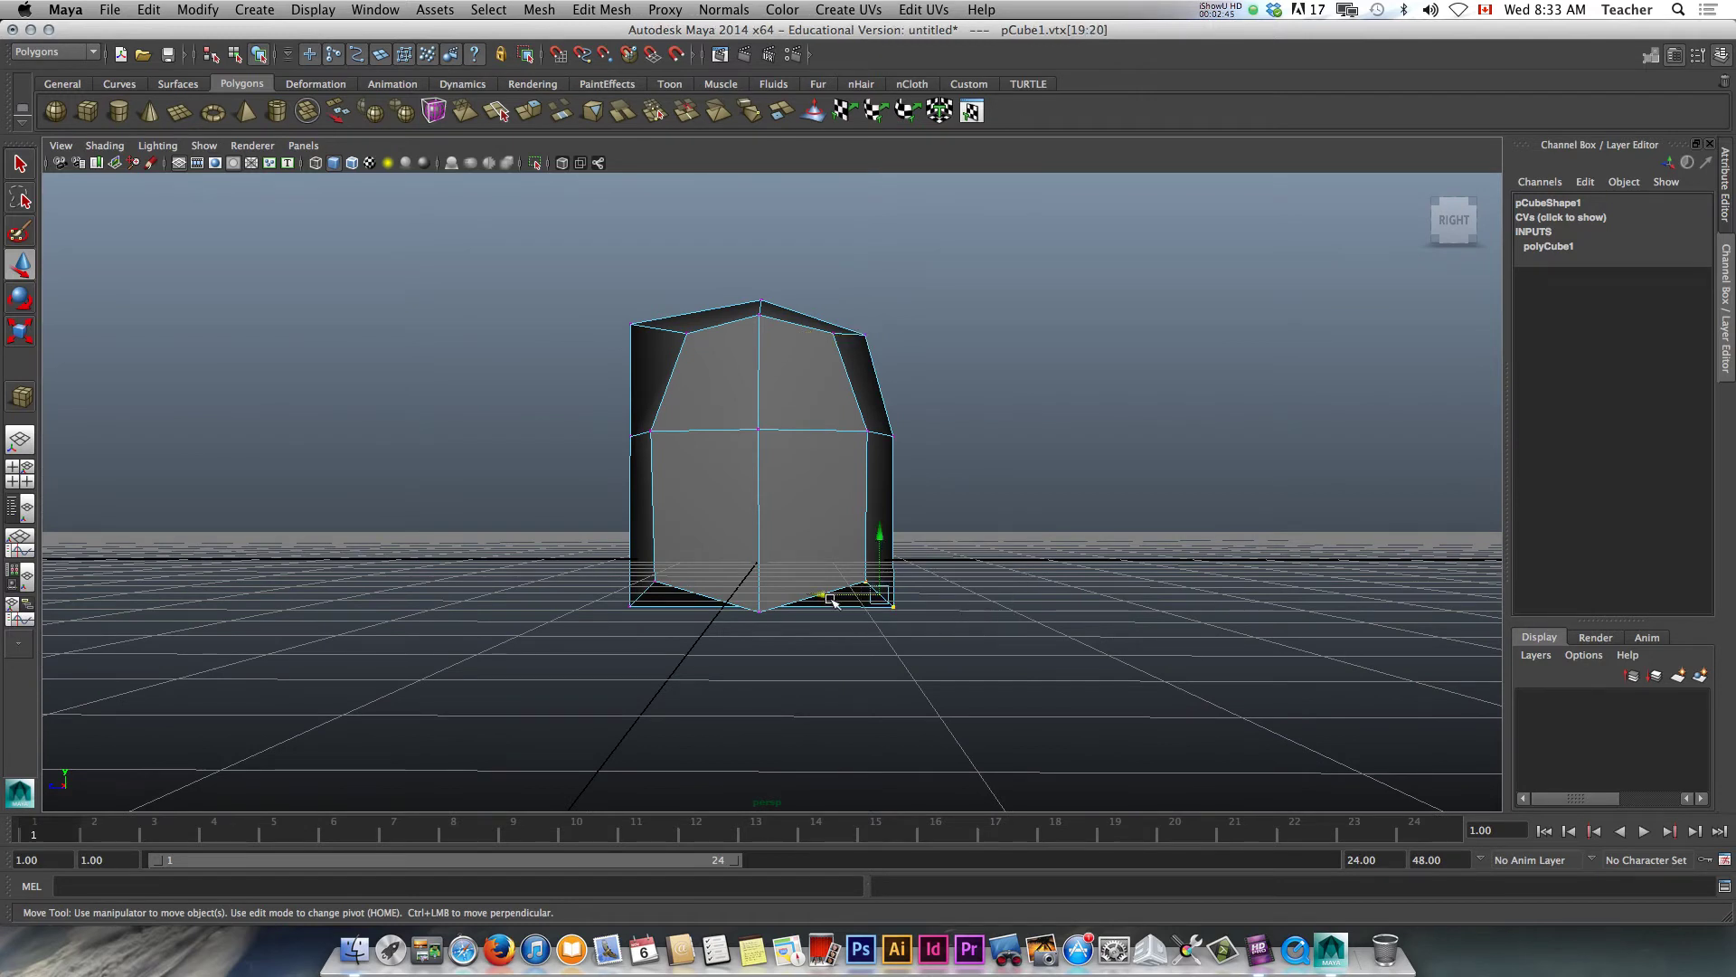
drag(833, 600, 860, 526)
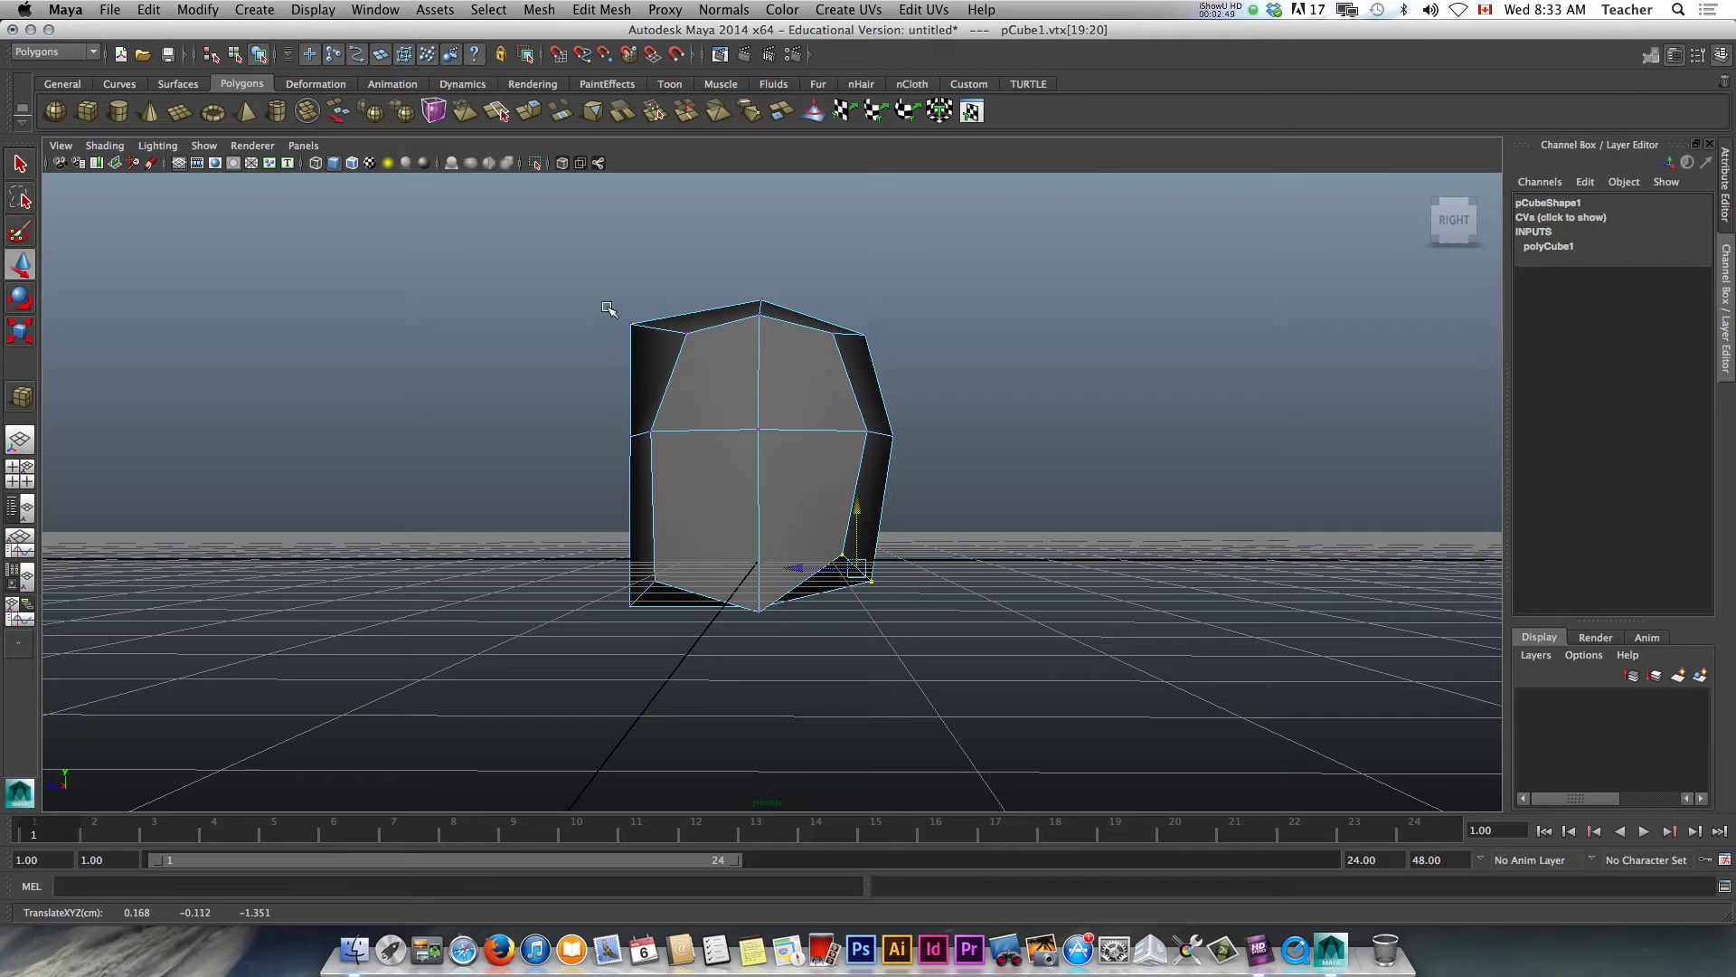
click(631, 324)
drag(581, 322, 663, 280)
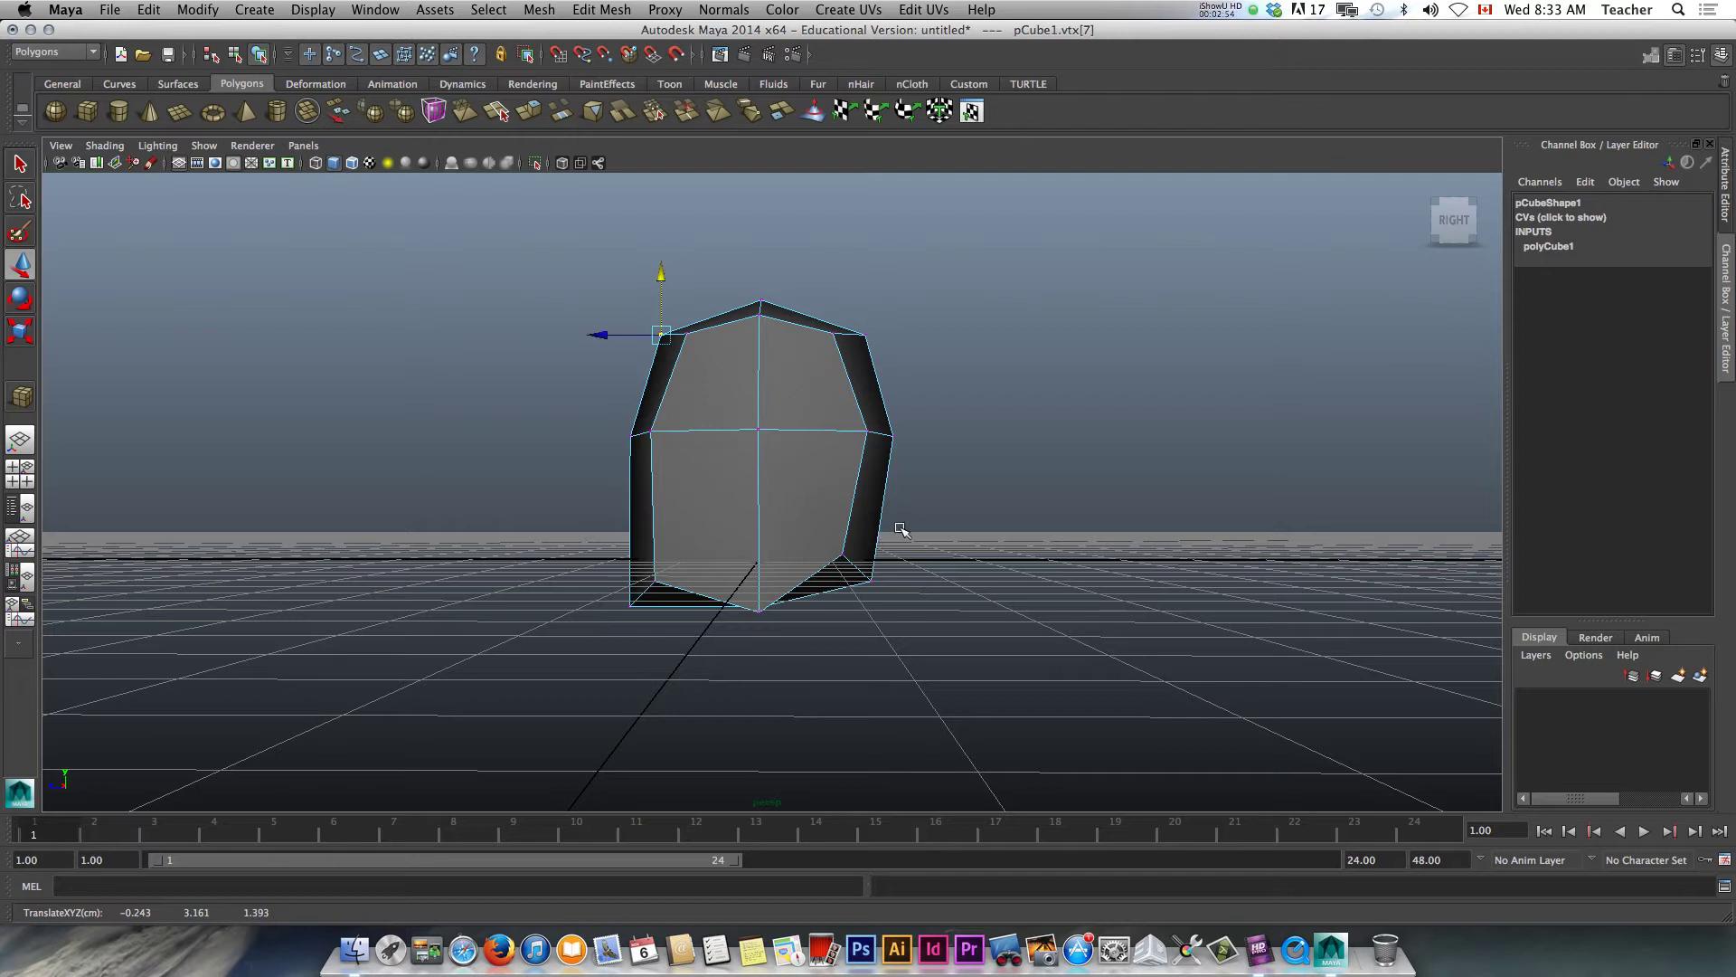
Adjust the bottom front and lower-left vertices to form an angled, jutting chin
click(763, 612)
drag(761, 585, 759, 562)
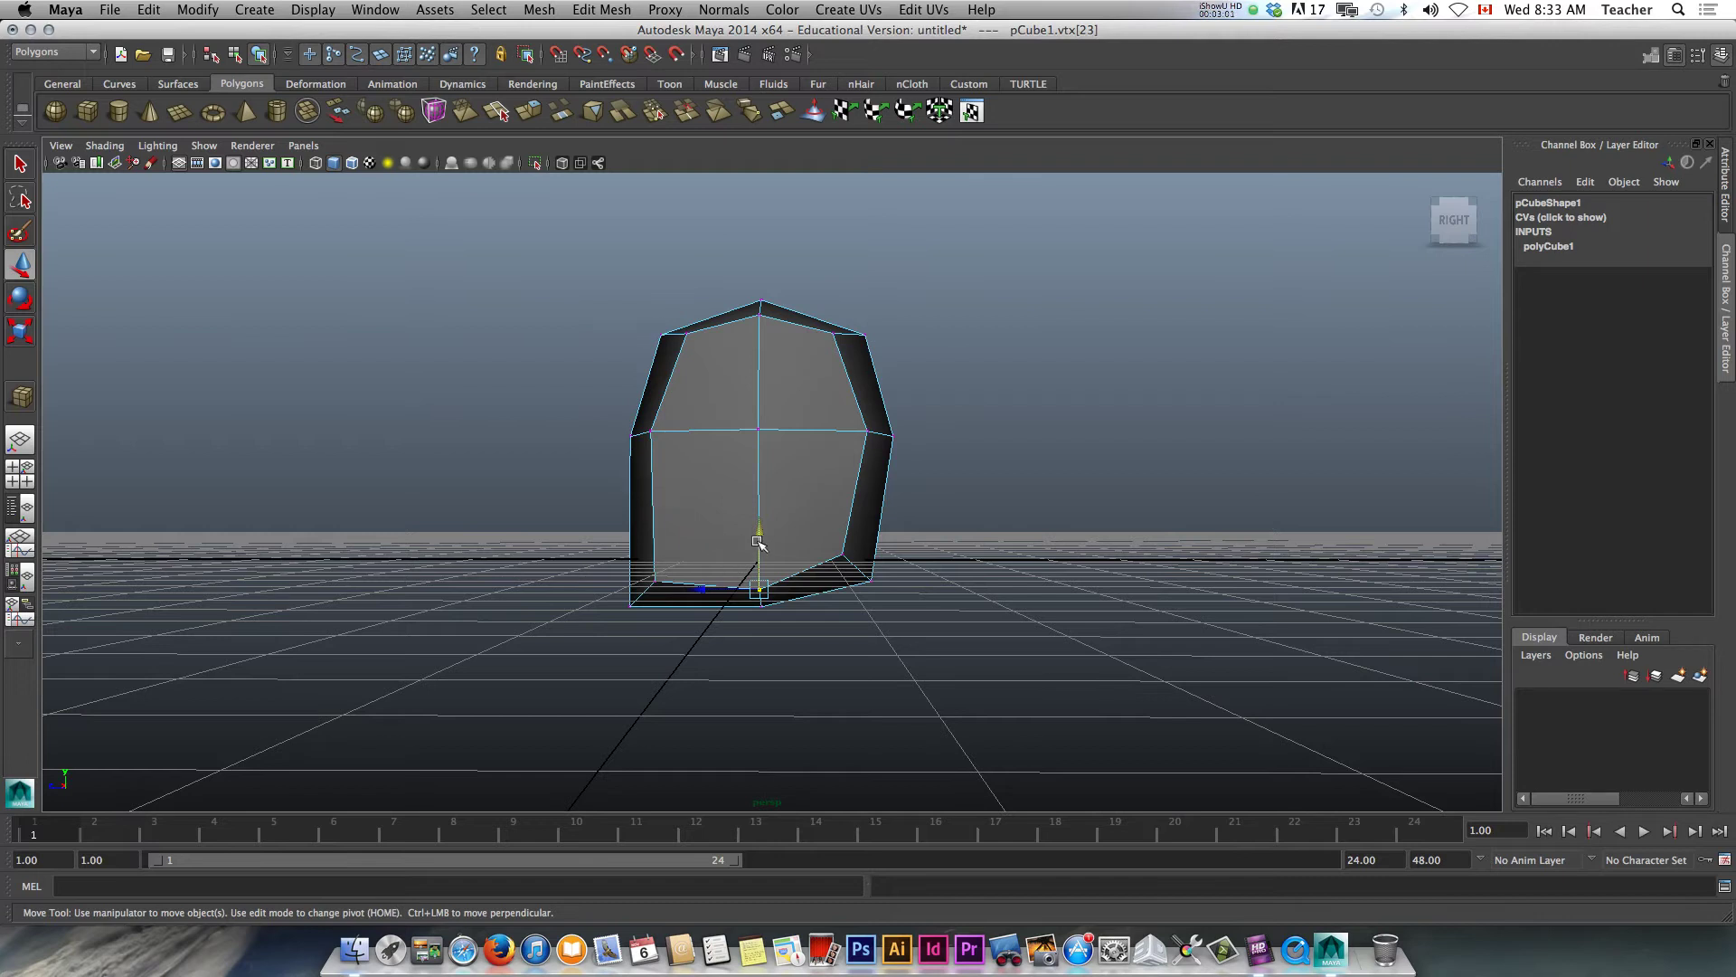
mouse_move(758, 542)
mouse_down()
mouse_move(763, 570)
mouse_move(755, 540)
mouse_up()
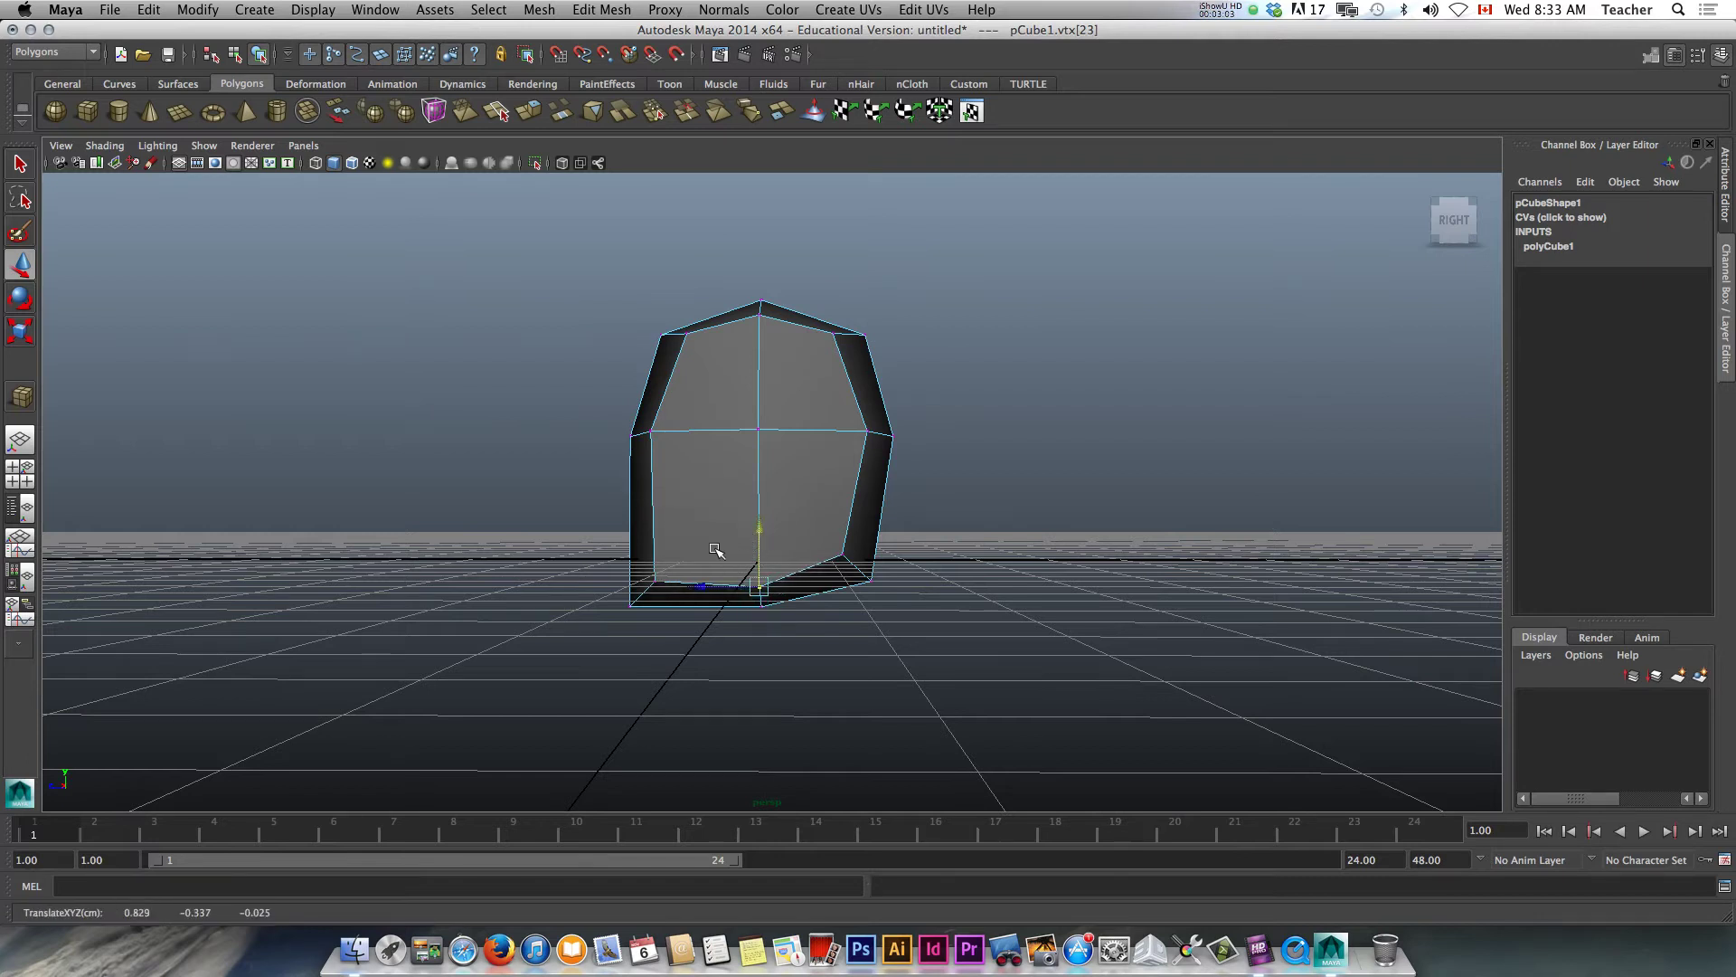
drag(844, 659, 701, 580)
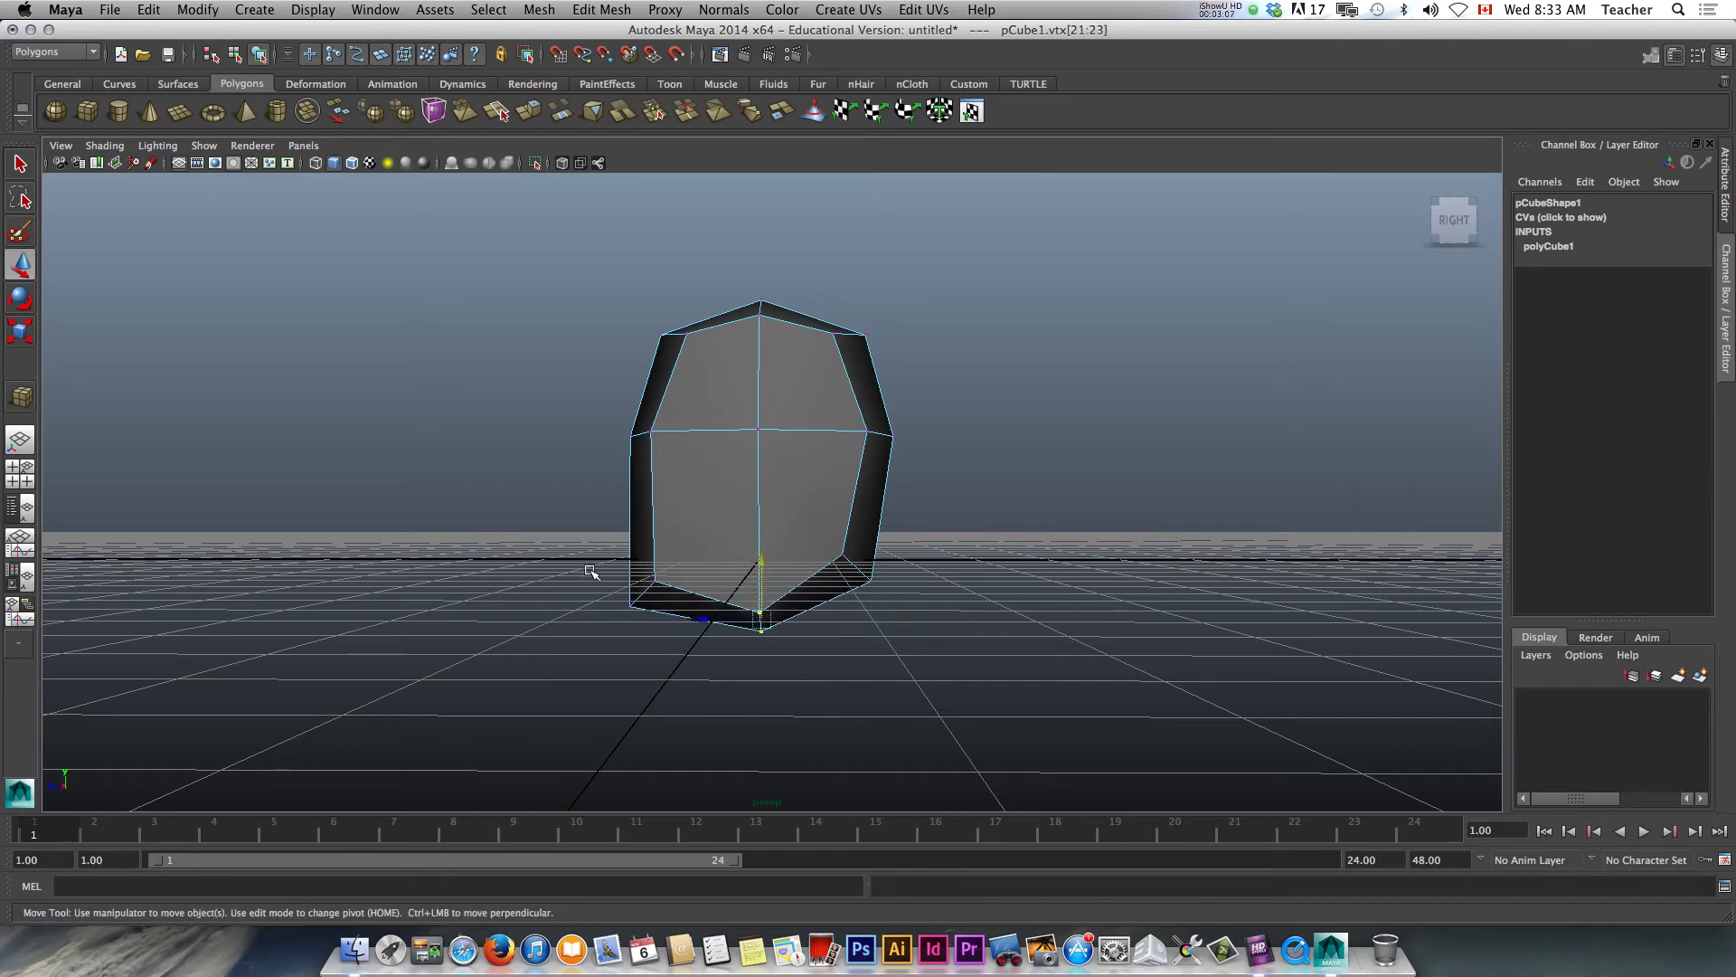
drag(590, 571, 695, 667)
mouse_move(596, 591)
mouse_down()
mouse_move(573, 593)
mouse_move(624, 568)
mouse_move(624, 582)
mouse_up()
alt+drag(569, 522, 697, 523)
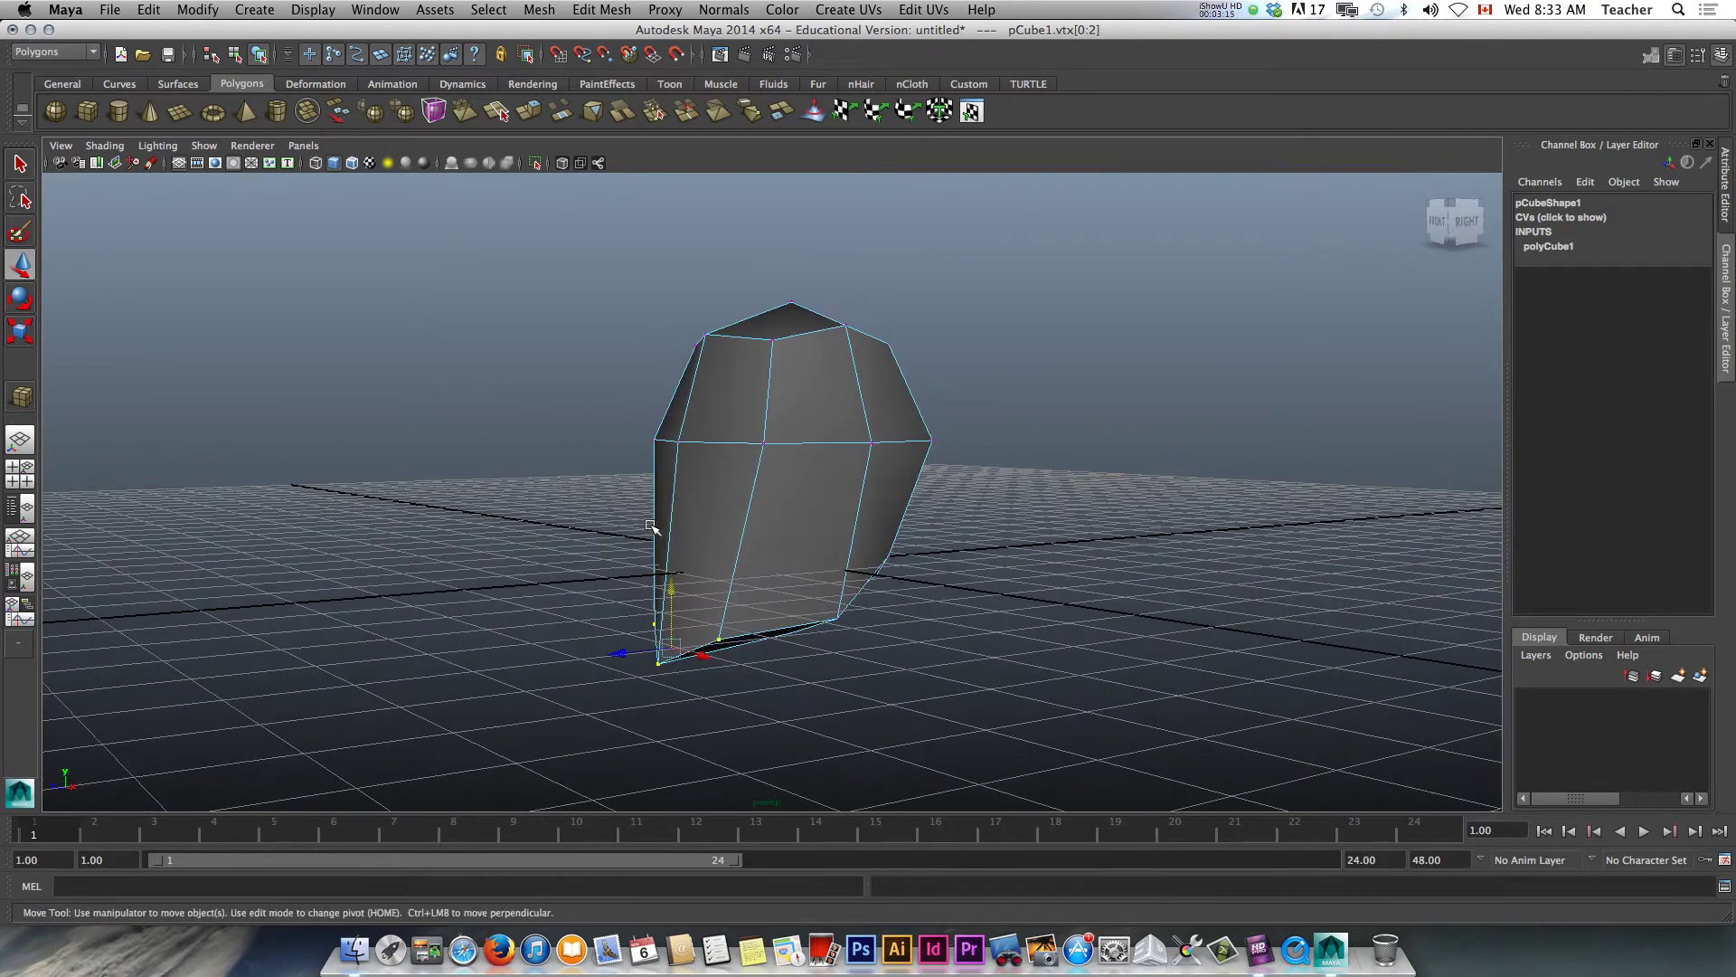
Insert a horizontal edge loop around the middle of the block
click(625, 13)
shift+right_drag(922, 517, 764, 512)
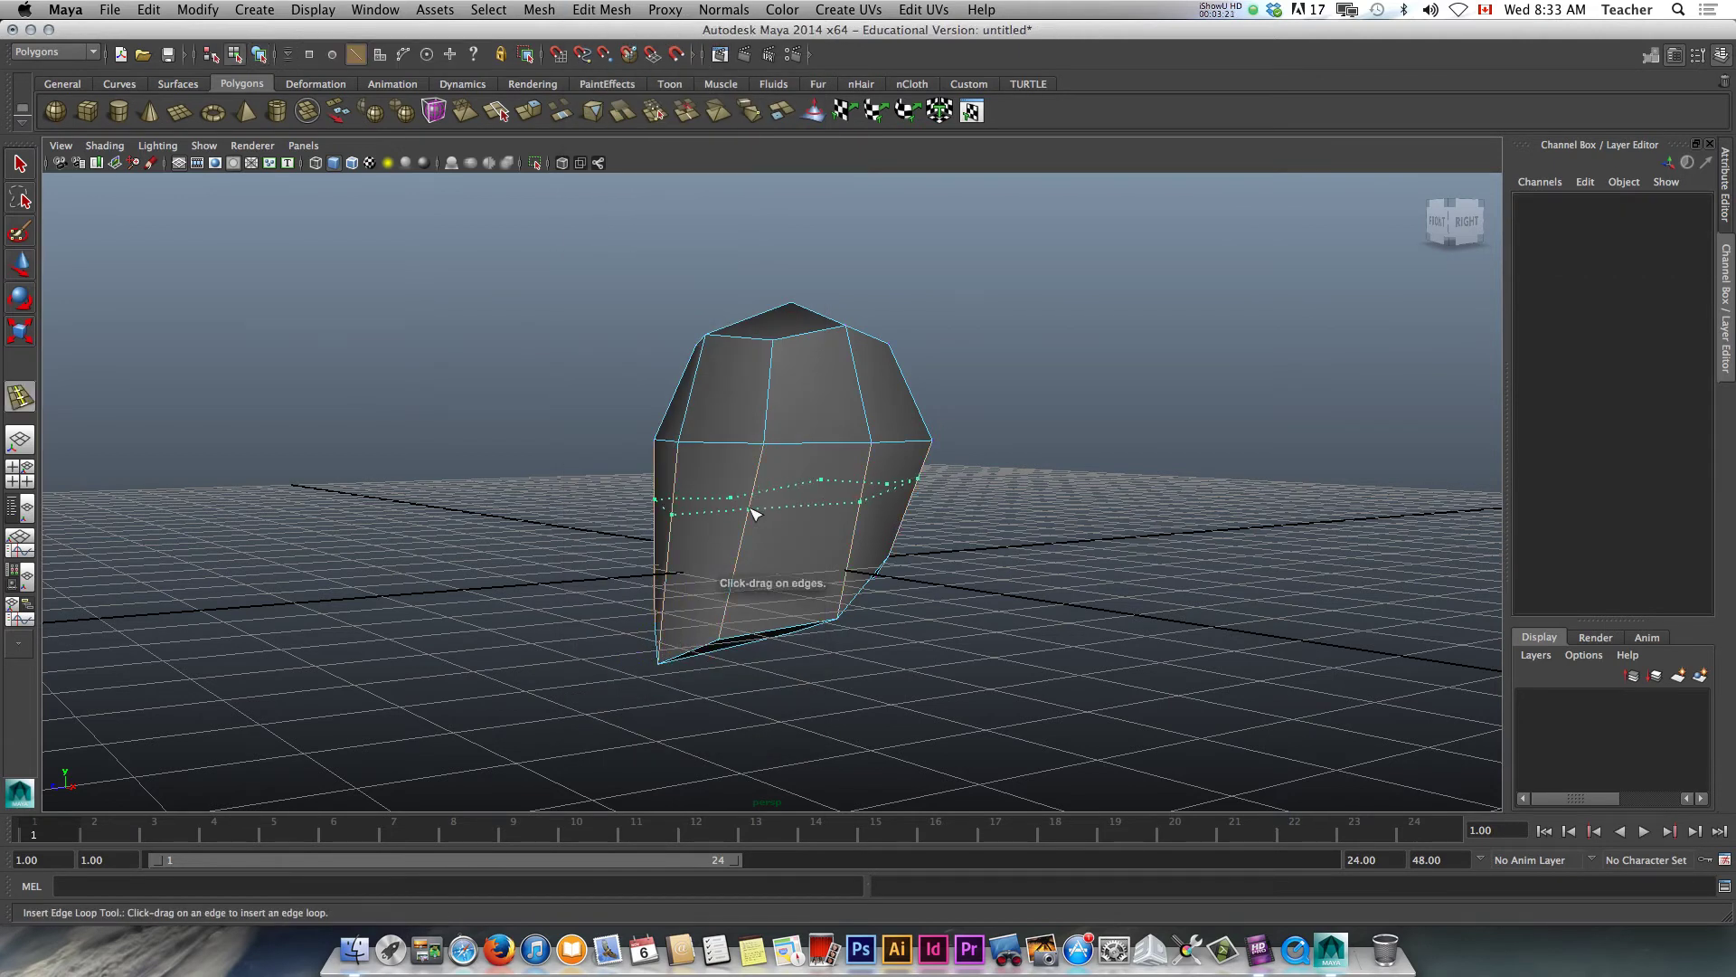
drag(753, 512, 678, 513)
Return to object mode and preview smoothing with 3, then turn it off with 1
key(w)
right_drag(851, 430, 896, 404)
key(3)
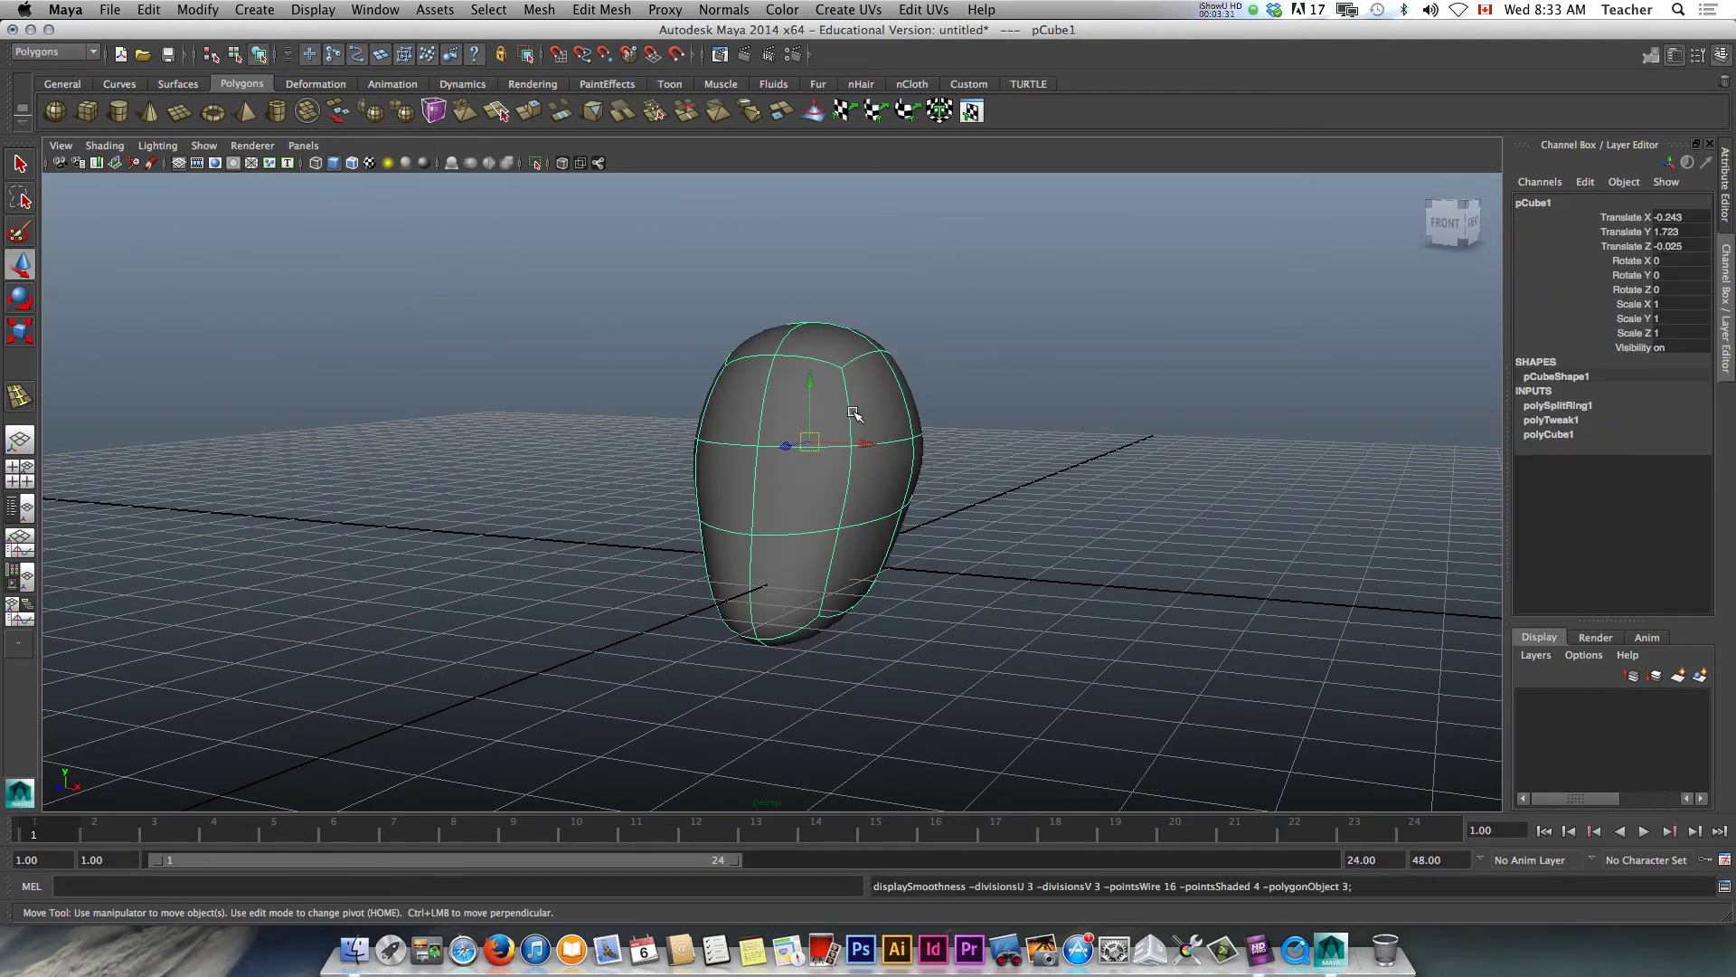
alt+drag(842, 420, 486, 426)
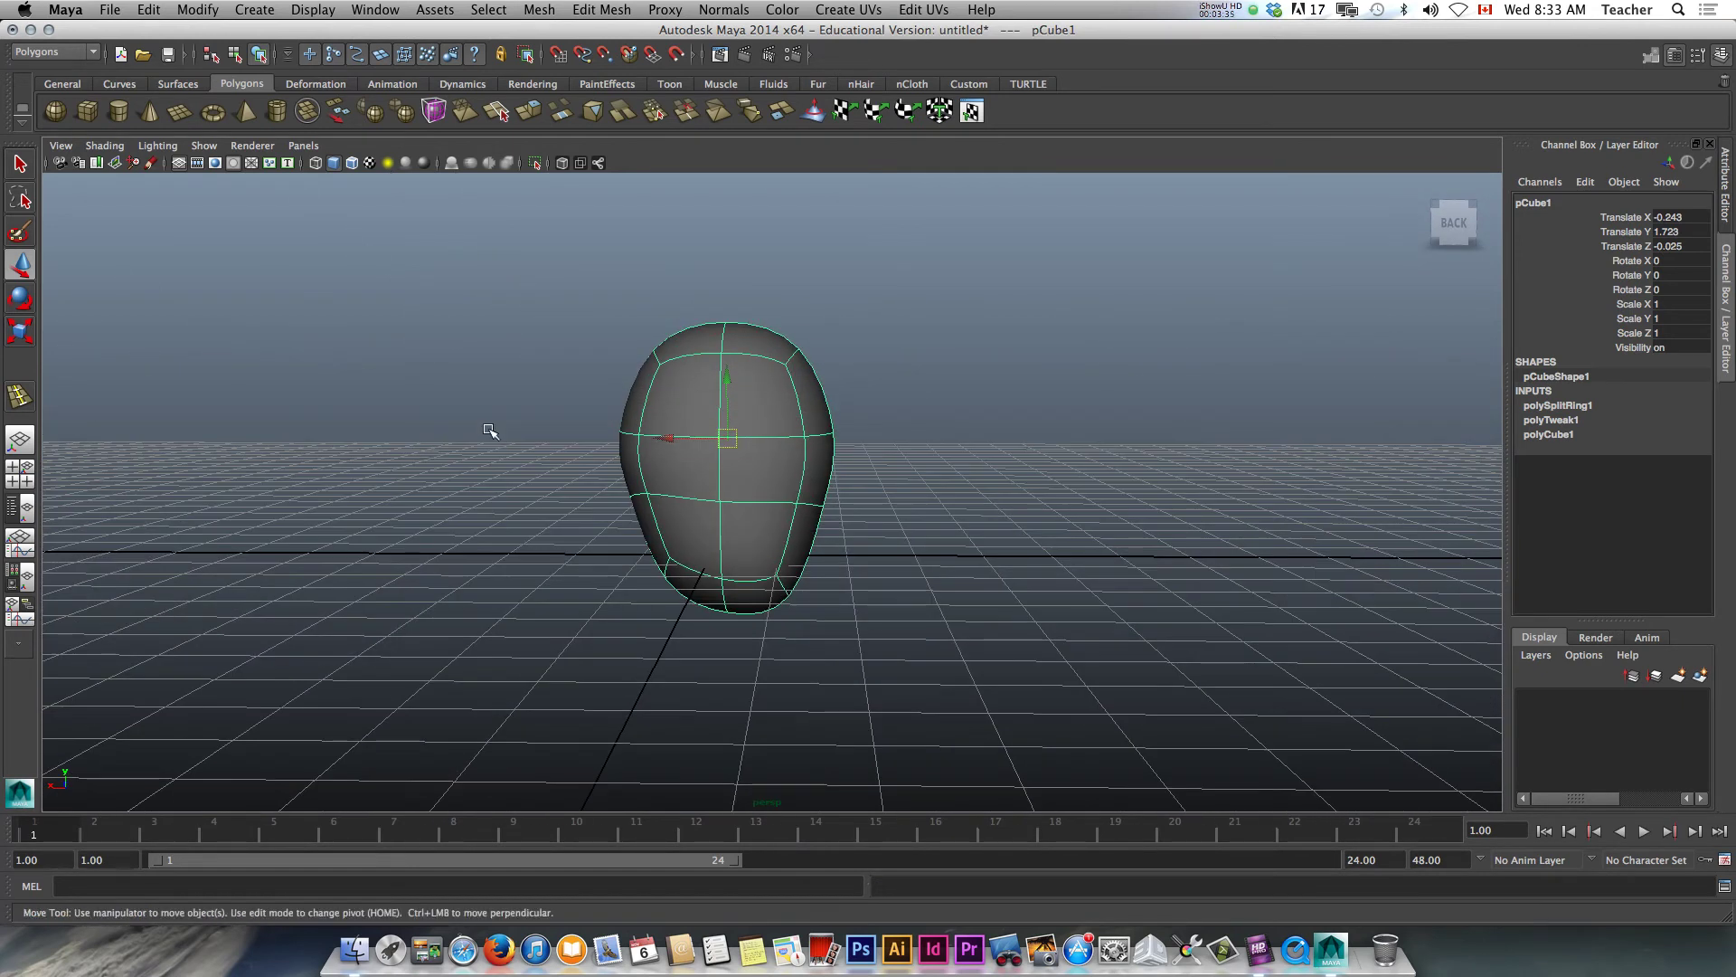
key(1)
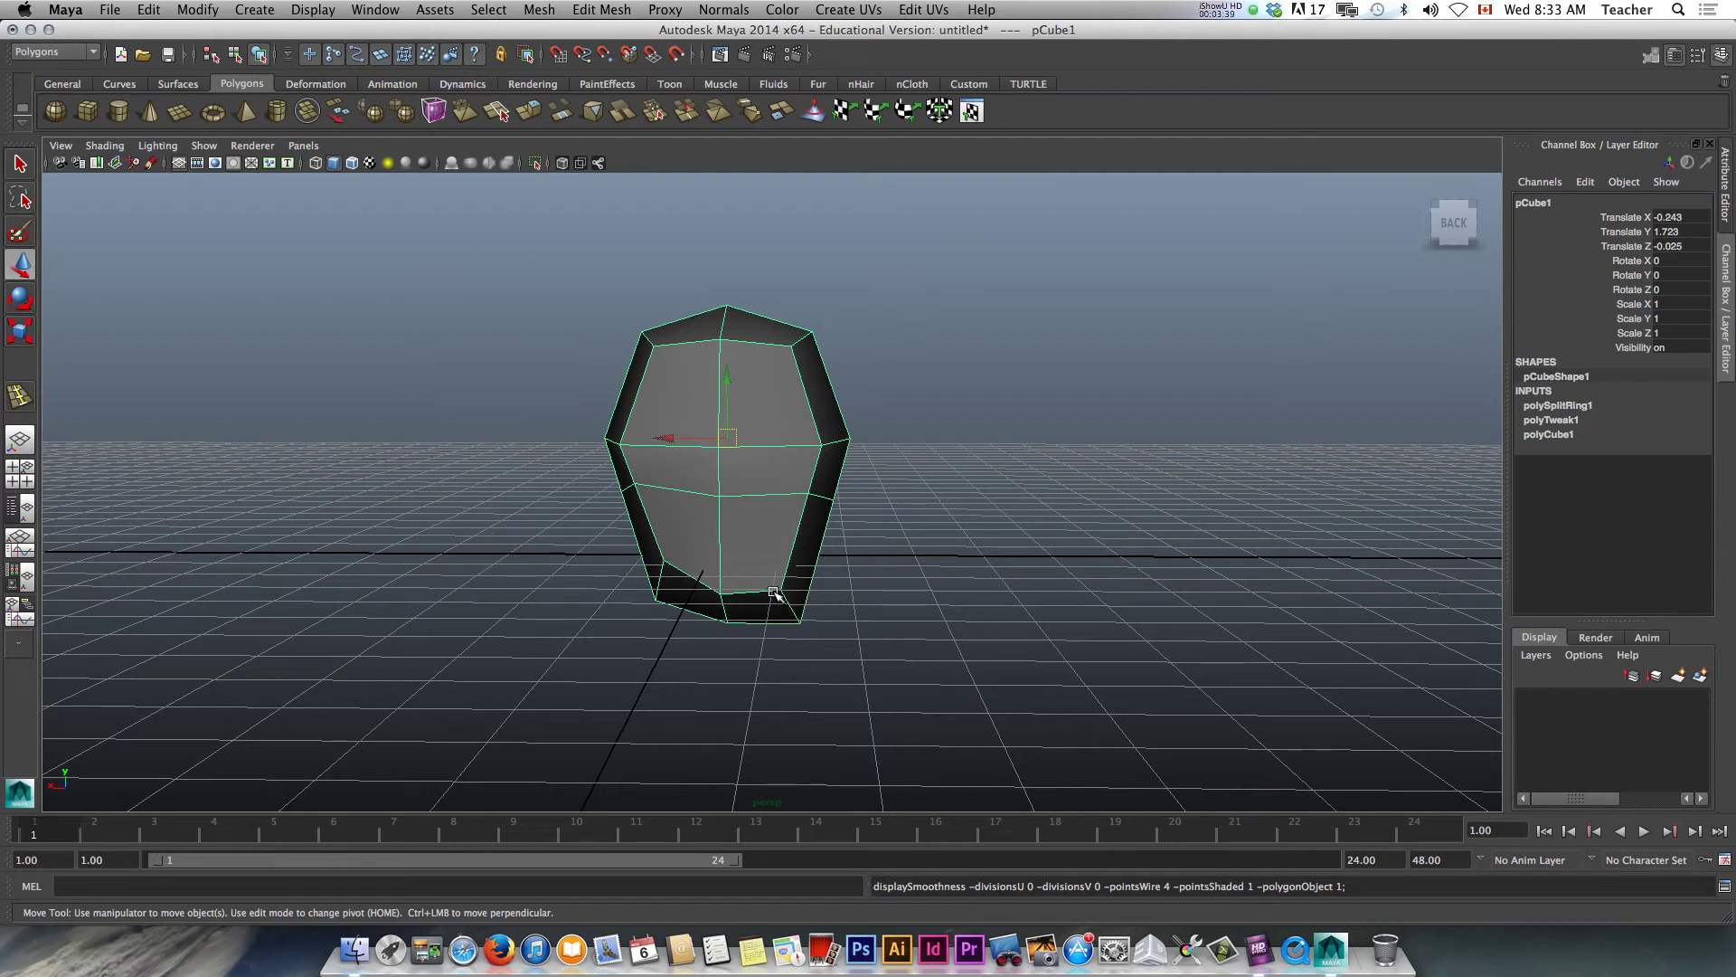
Raise the bottom corner vertices toward a chin shape
right_drag(774, 593, 695, 597)
drag(765, 580, 803, 636)
drag(790, 553, 790, 527)
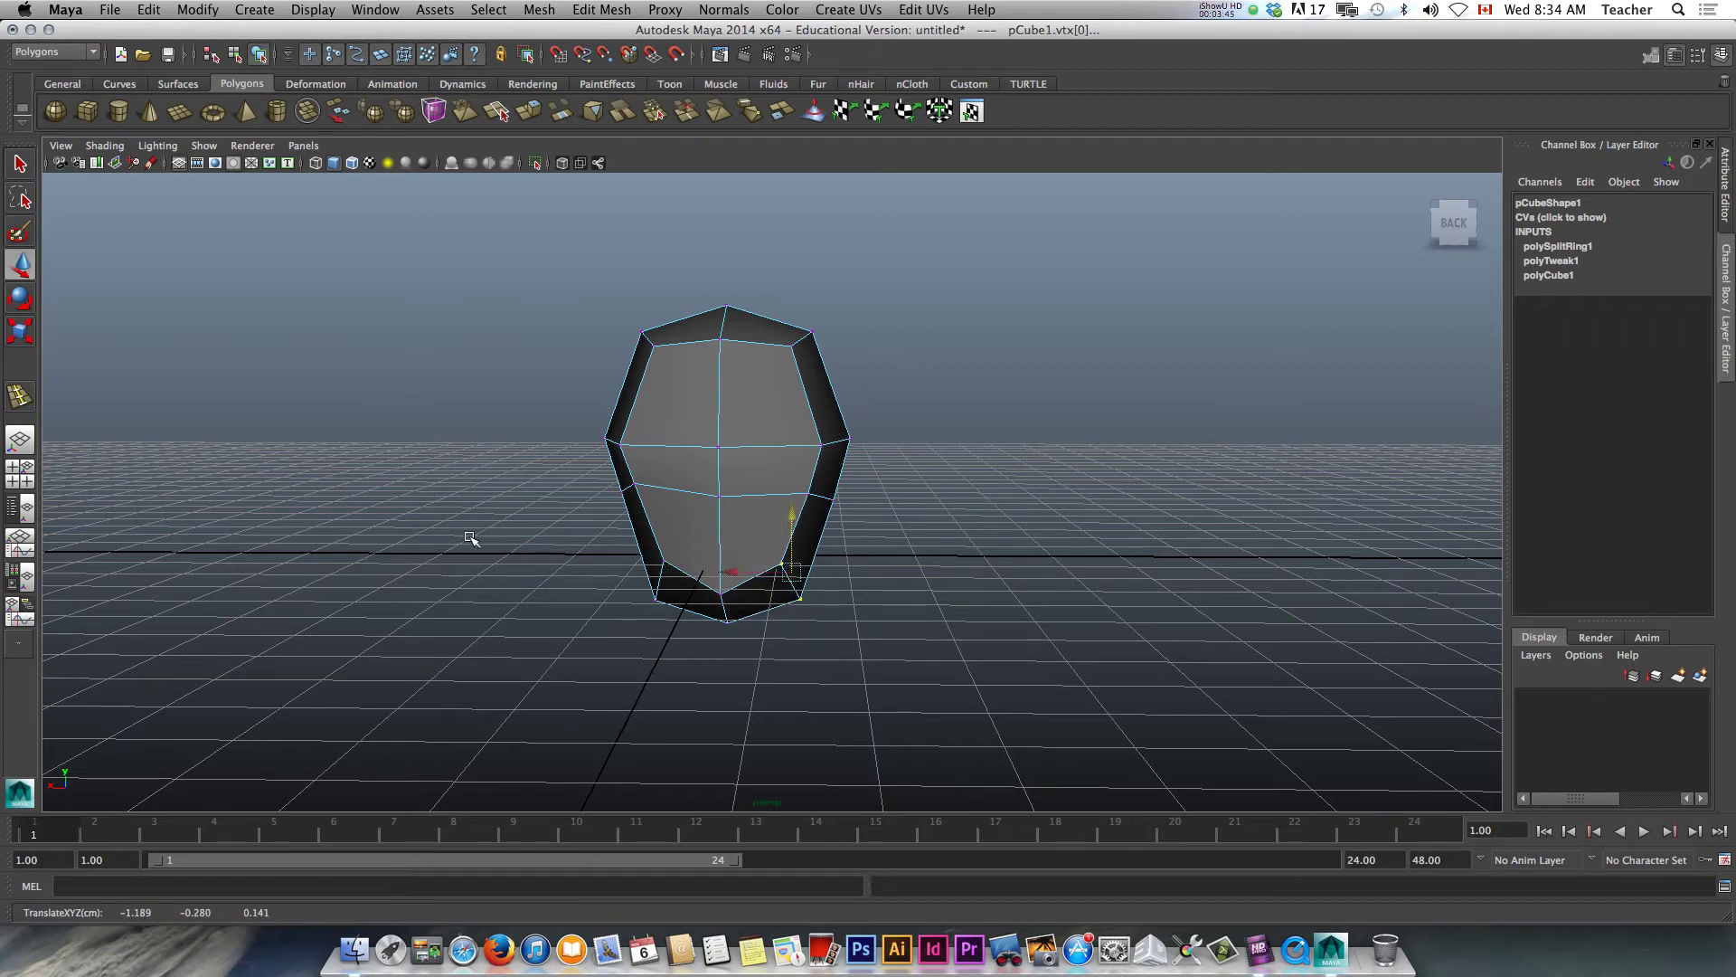
In the front view, select the left half's face and delete it
key(space)
drag(418, 553, 808, 469)
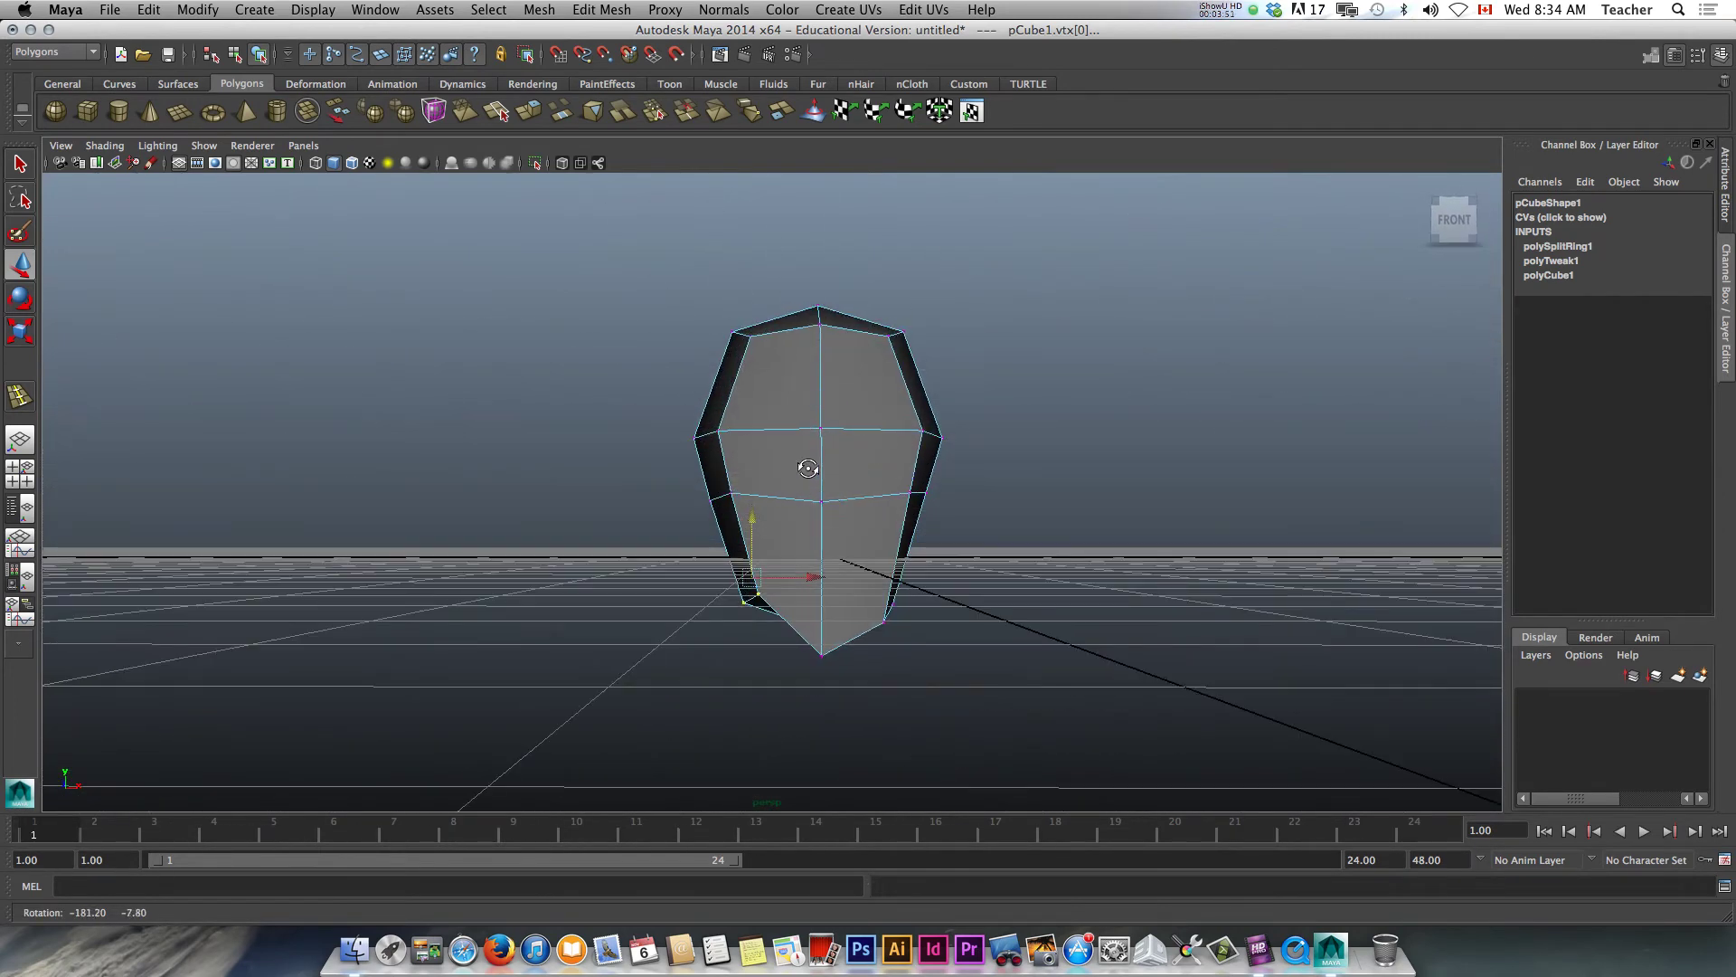
right_drag(799, 458, 881, 436)
click(823, 416)
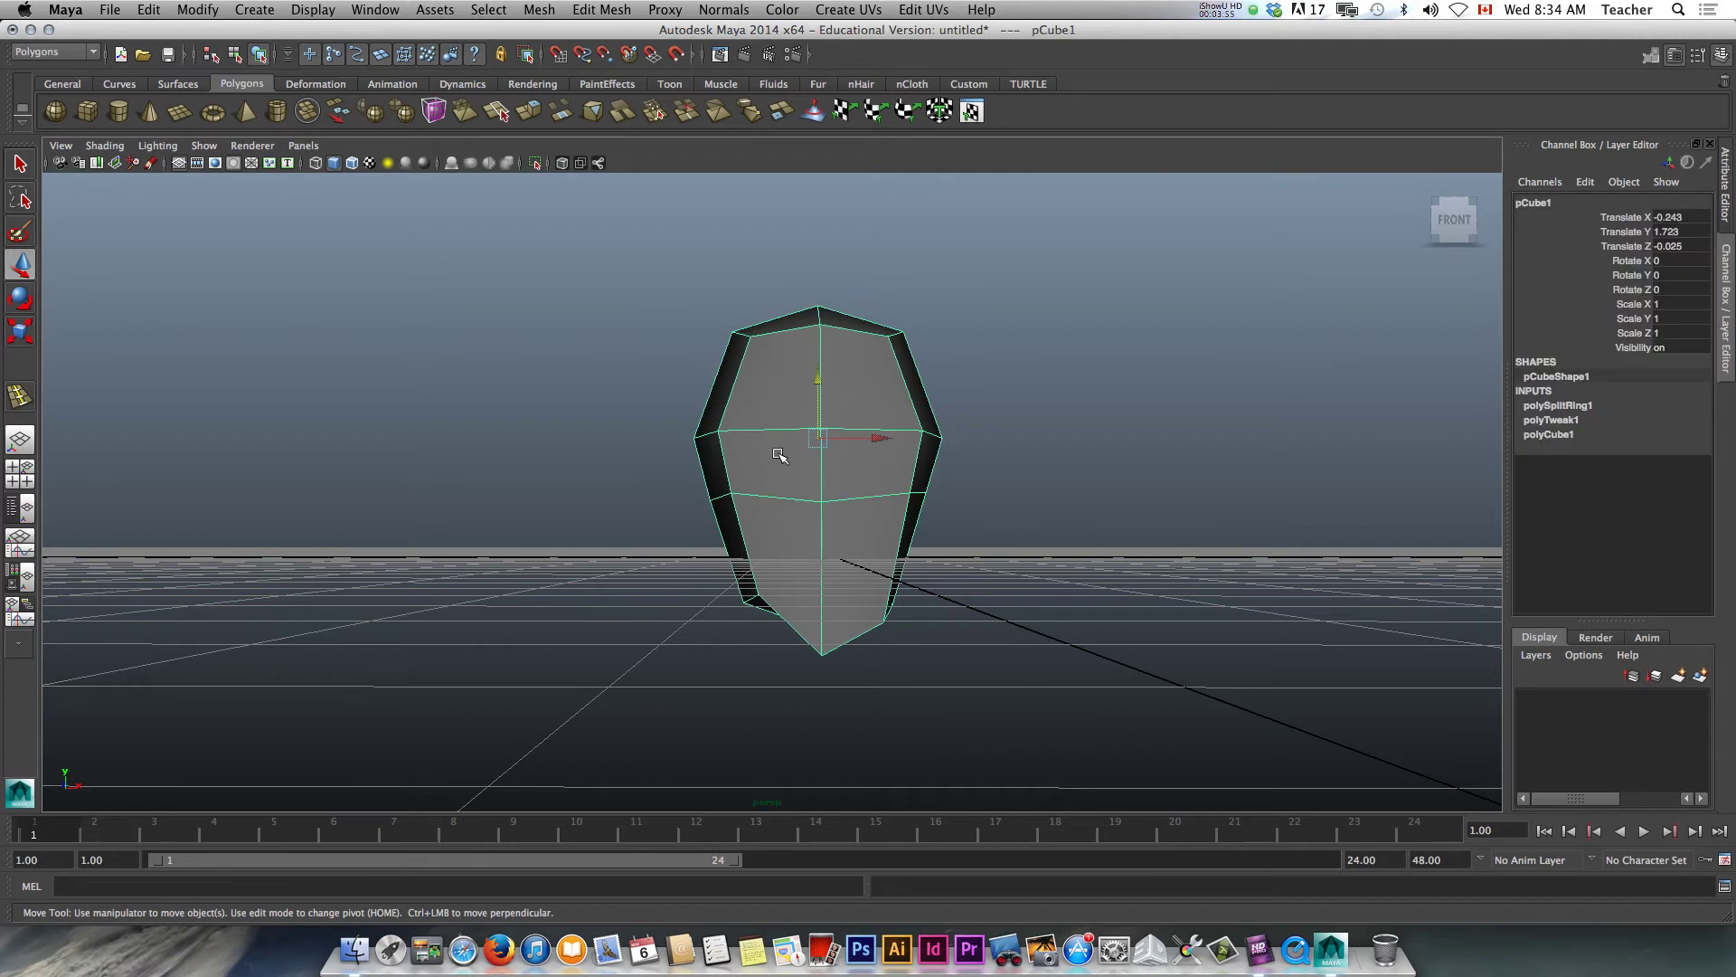
right_drag(780, 457, 775, 492)
click(632, 271)
drag(628, 294, 776, 690)
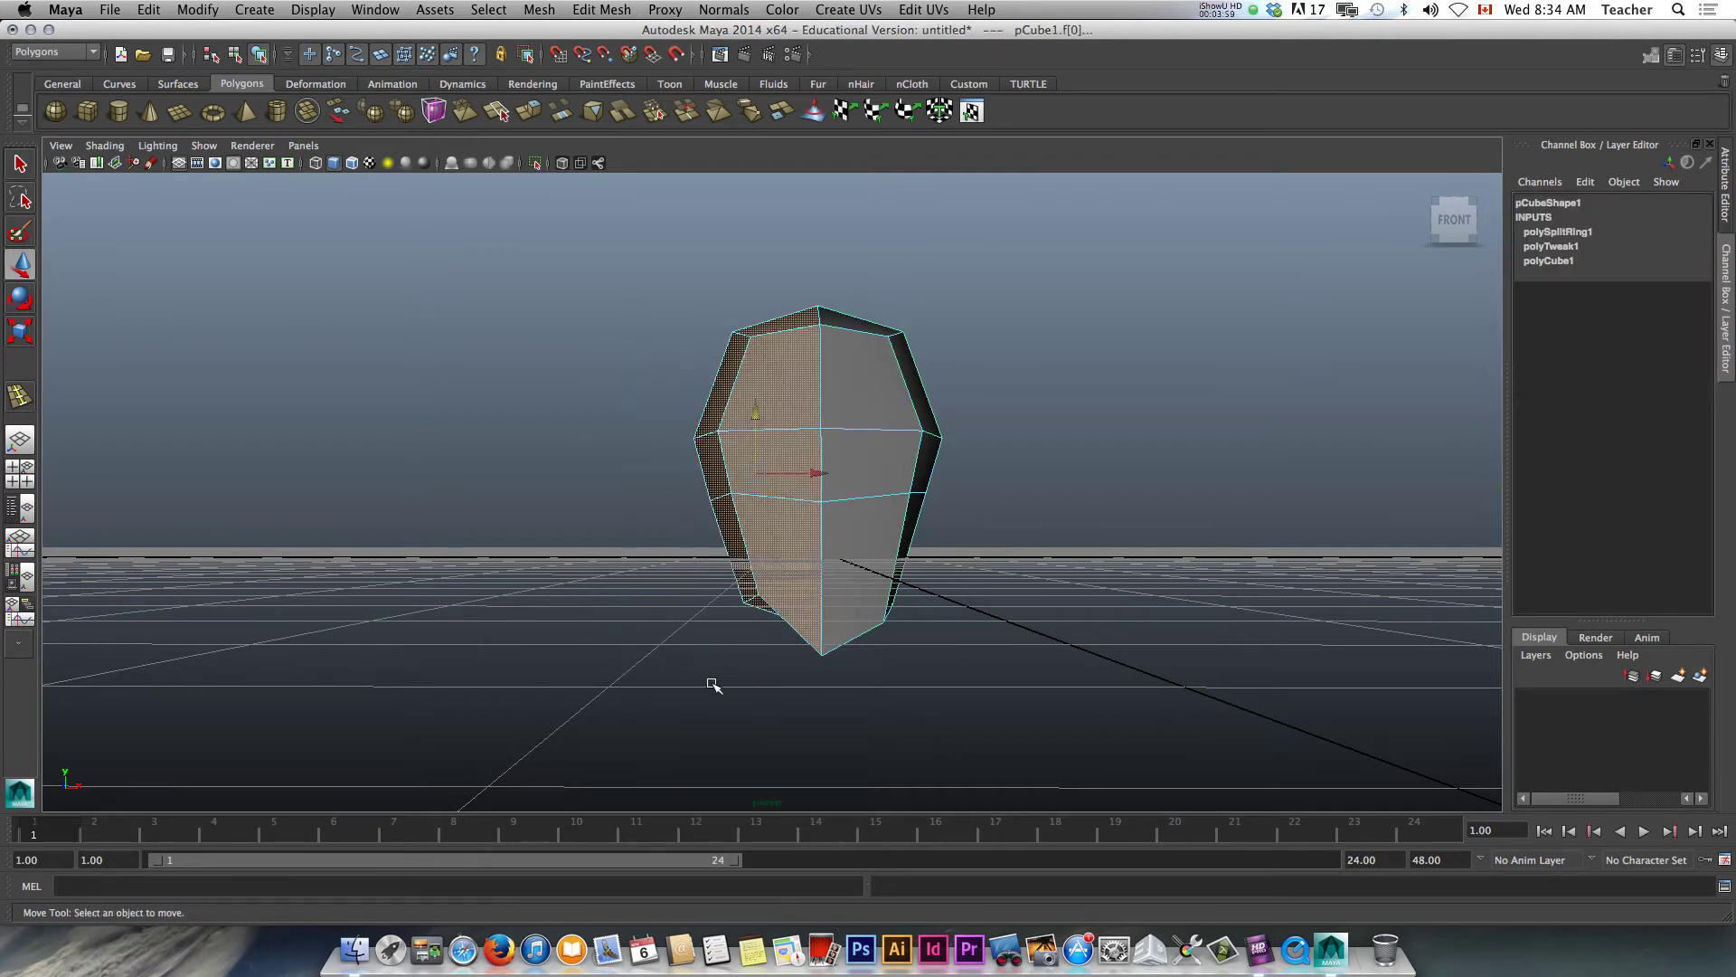
key(Delete)
Select the whole half-head mesh and preview it smoothed with 3
alt+drag(713, 636, 787, 493)
right_drag(792, 488, 842, 489)
click(826, 478)
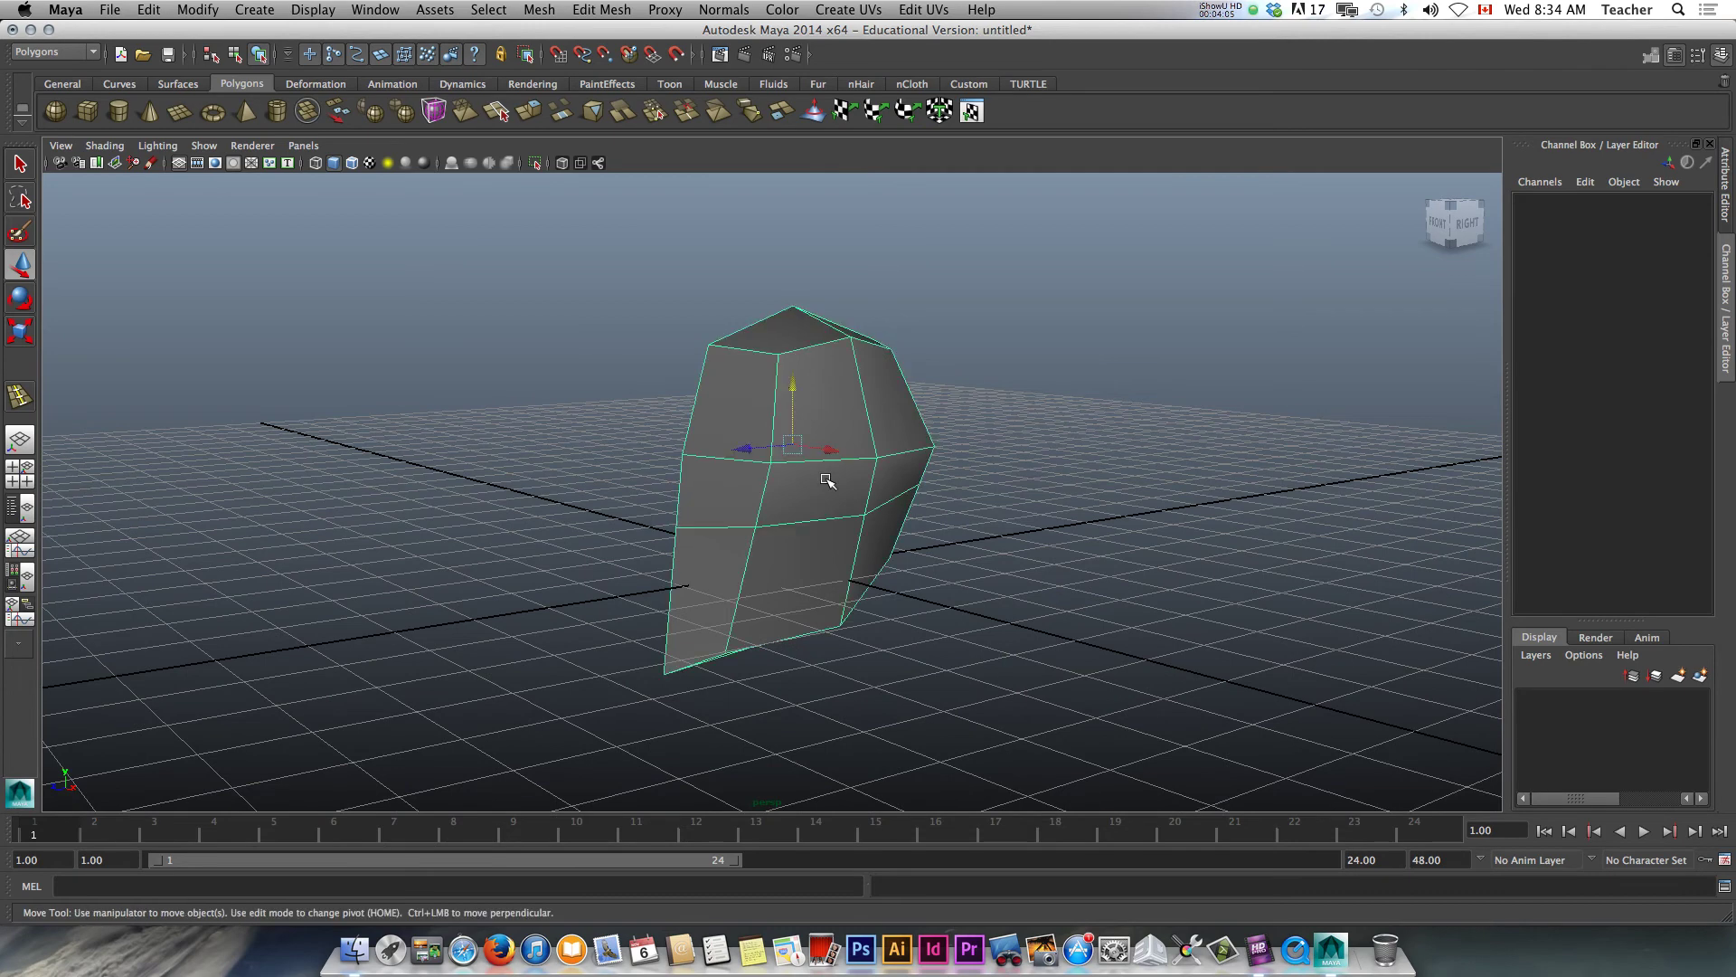
key(3)
mouse_move(705, 502)
alt+mouse_down()
mouse_move(546, 508)
mouse_move(593, 535)
mouse_move(731, 525)
mouse_move(776, 497)
mouse_move(666, 485)
mouse_move(725, 495)
alt+mouse_up()
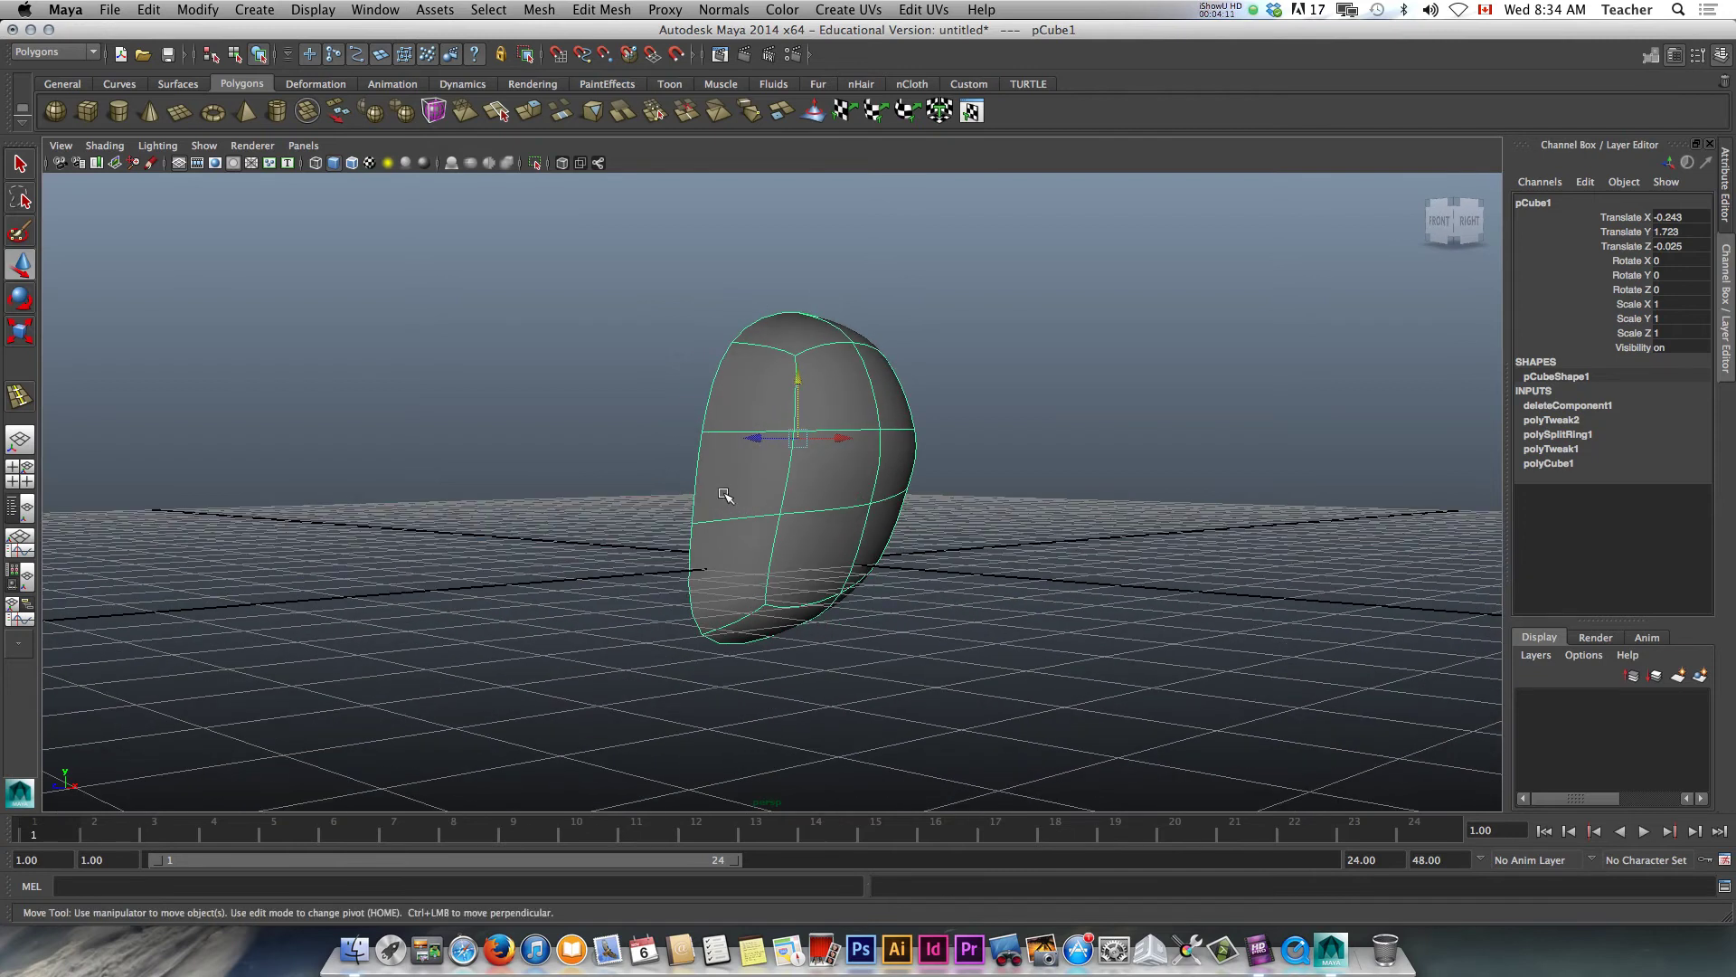
scroll(754, 438, up, 5)
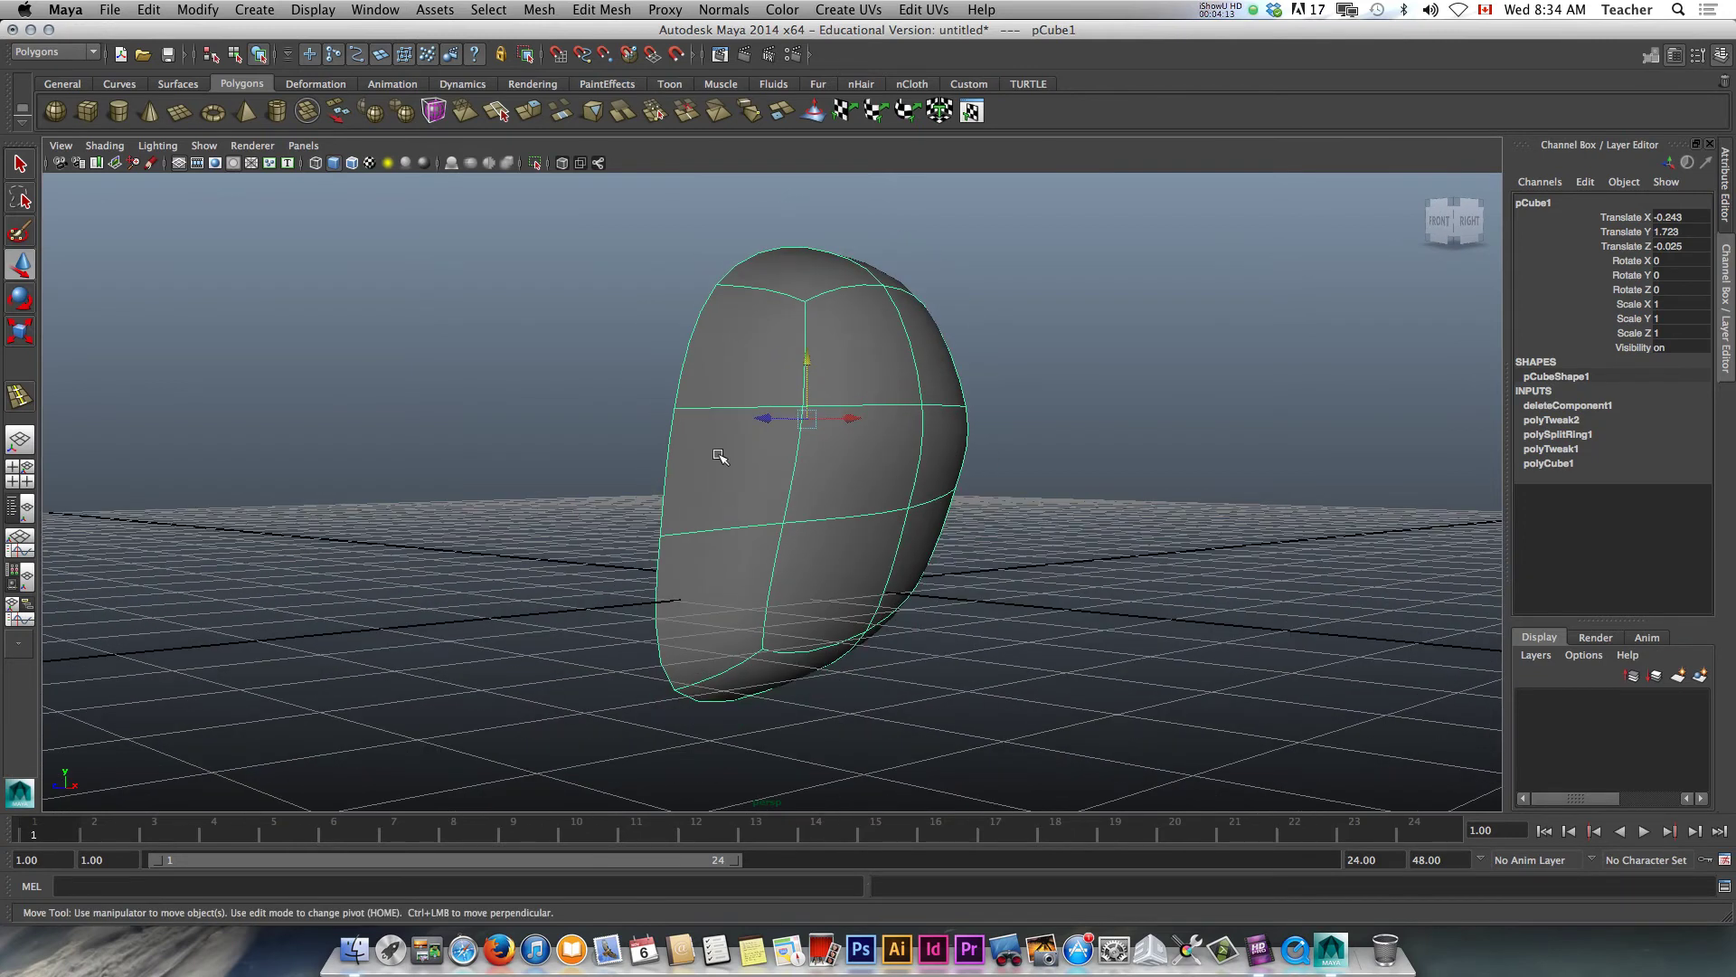
Turn off smooth preview and insert a vertical edge loop near the cut side
key(1)
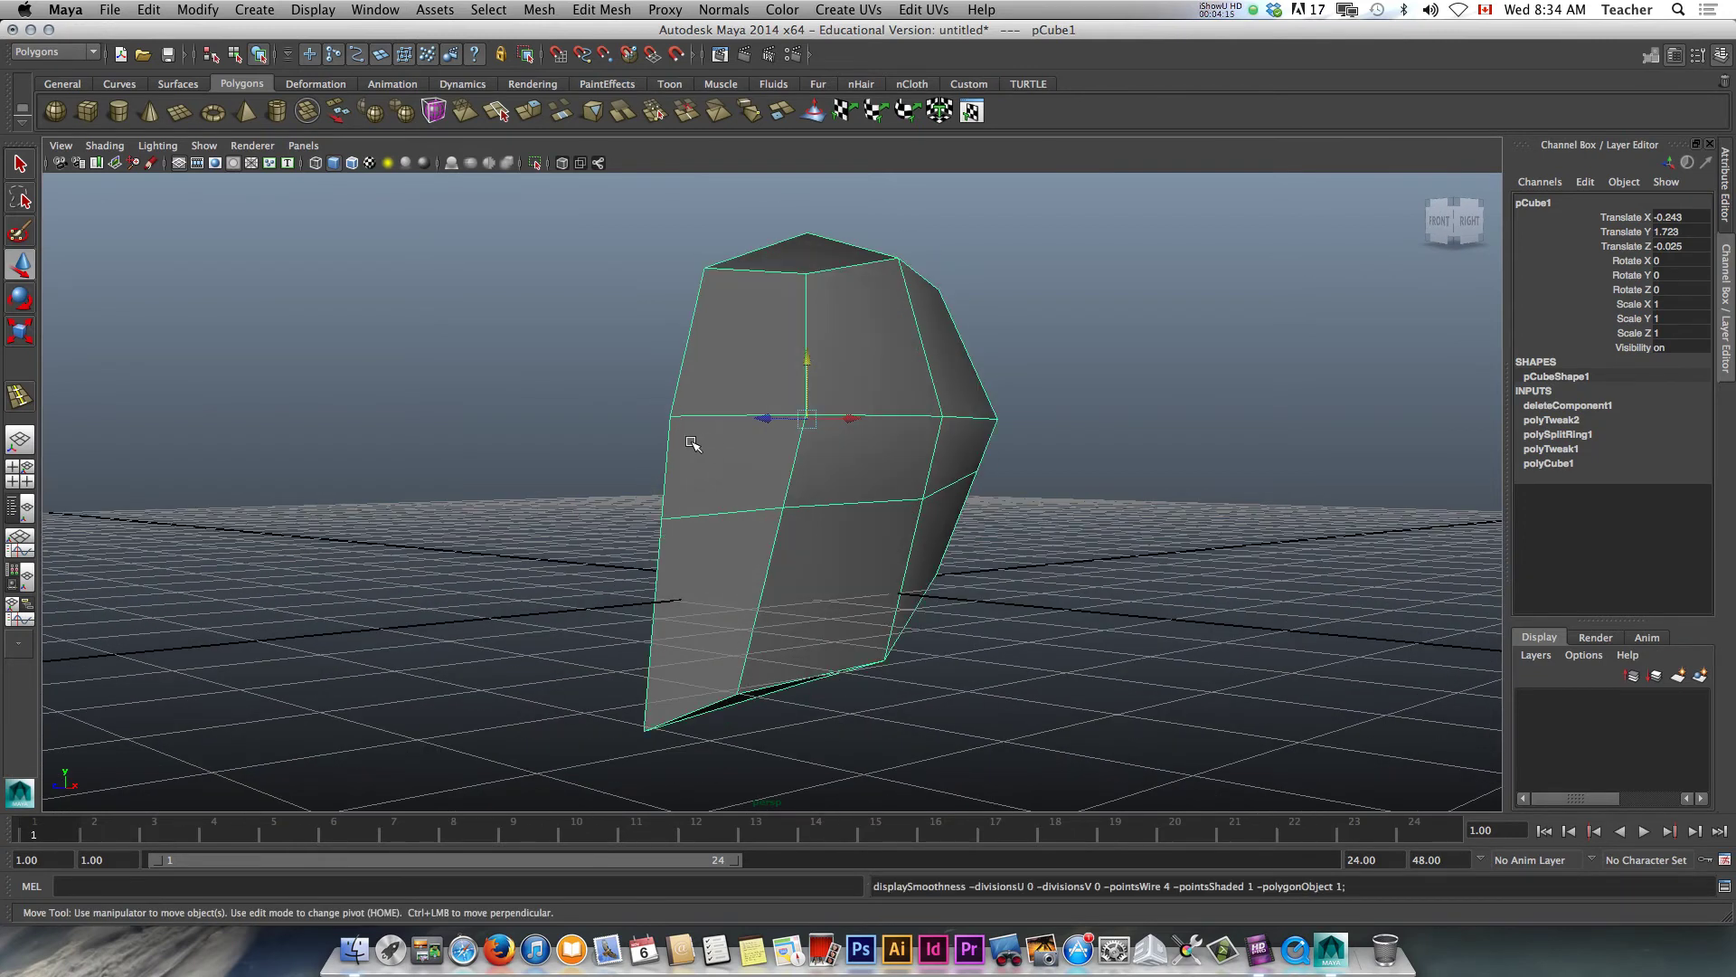
alt+drag(693, 444, 865, 454)
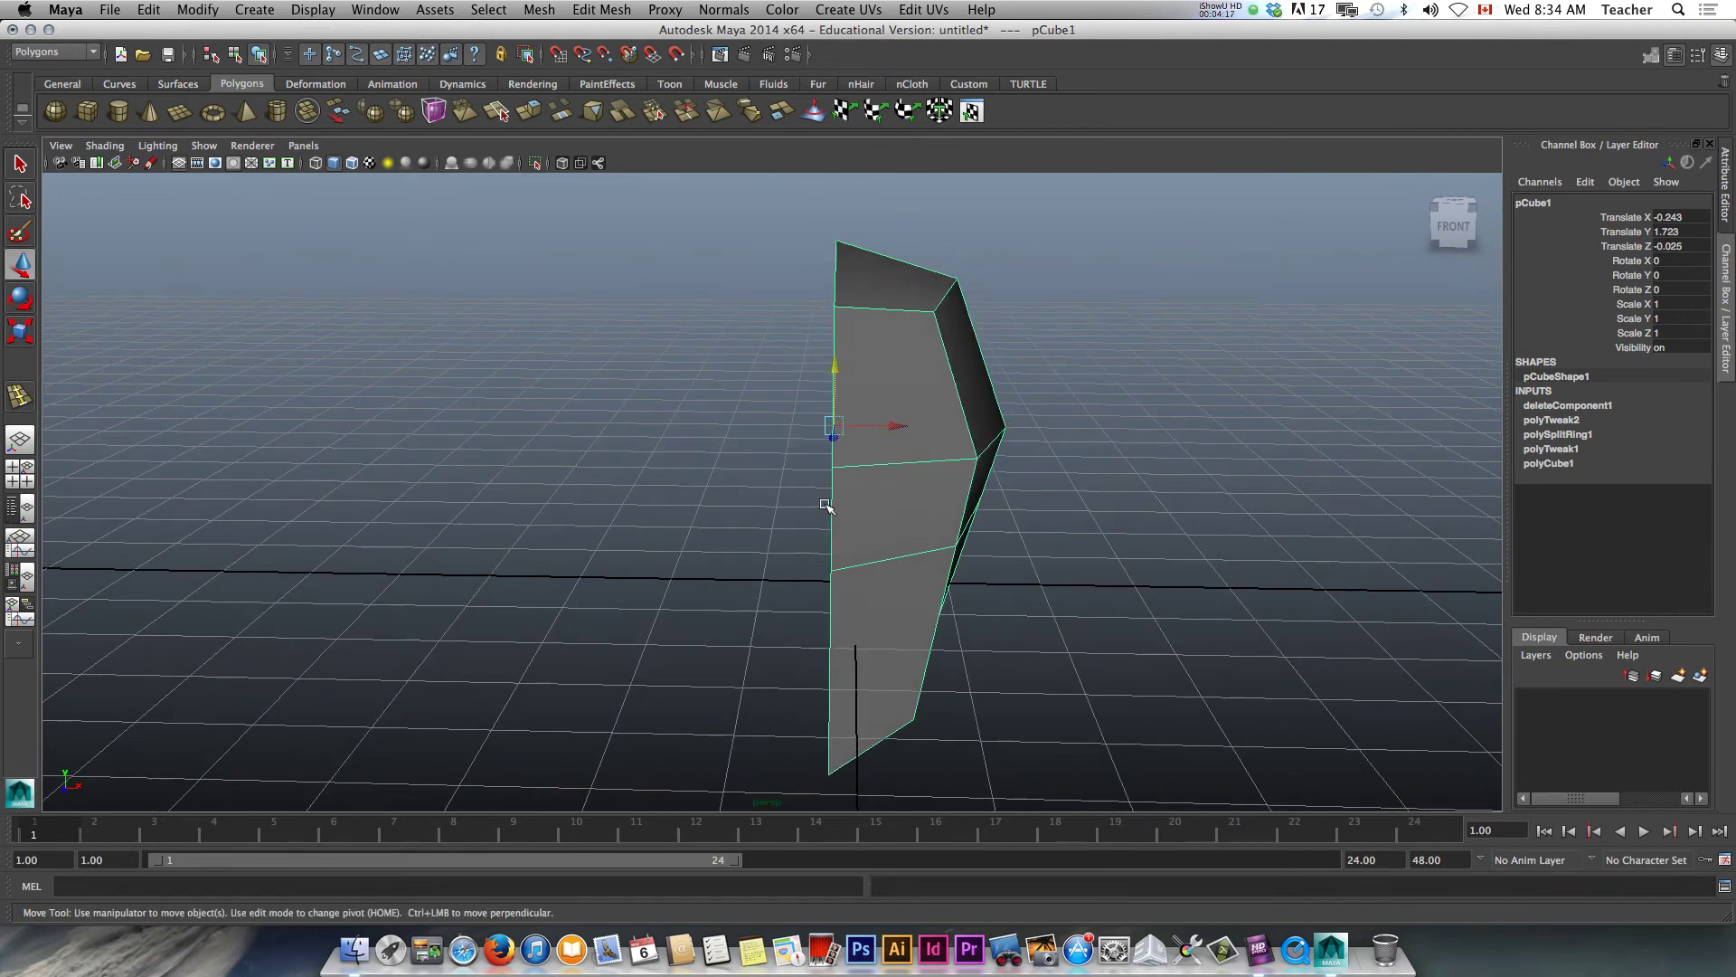
click(585, 11)
click(633, 224)
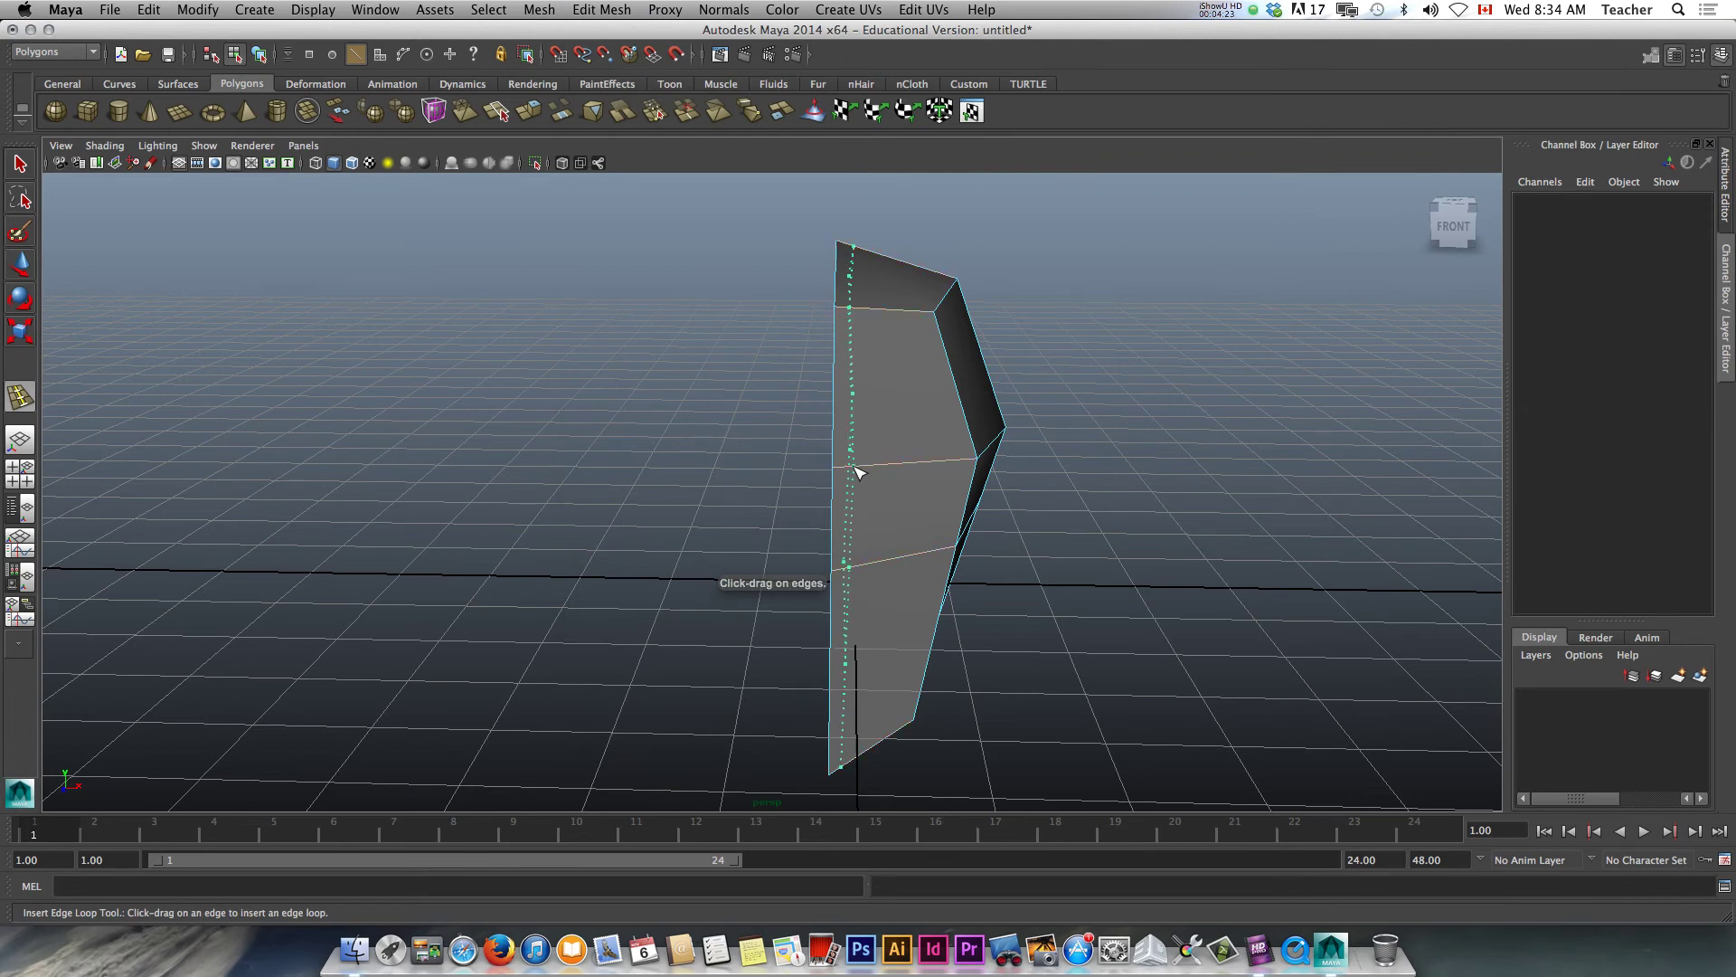
drag(861, 471, 856, 508)
Extrude the middle front face for the eye
key(w)
right_drag(857, 511, 857, 549)
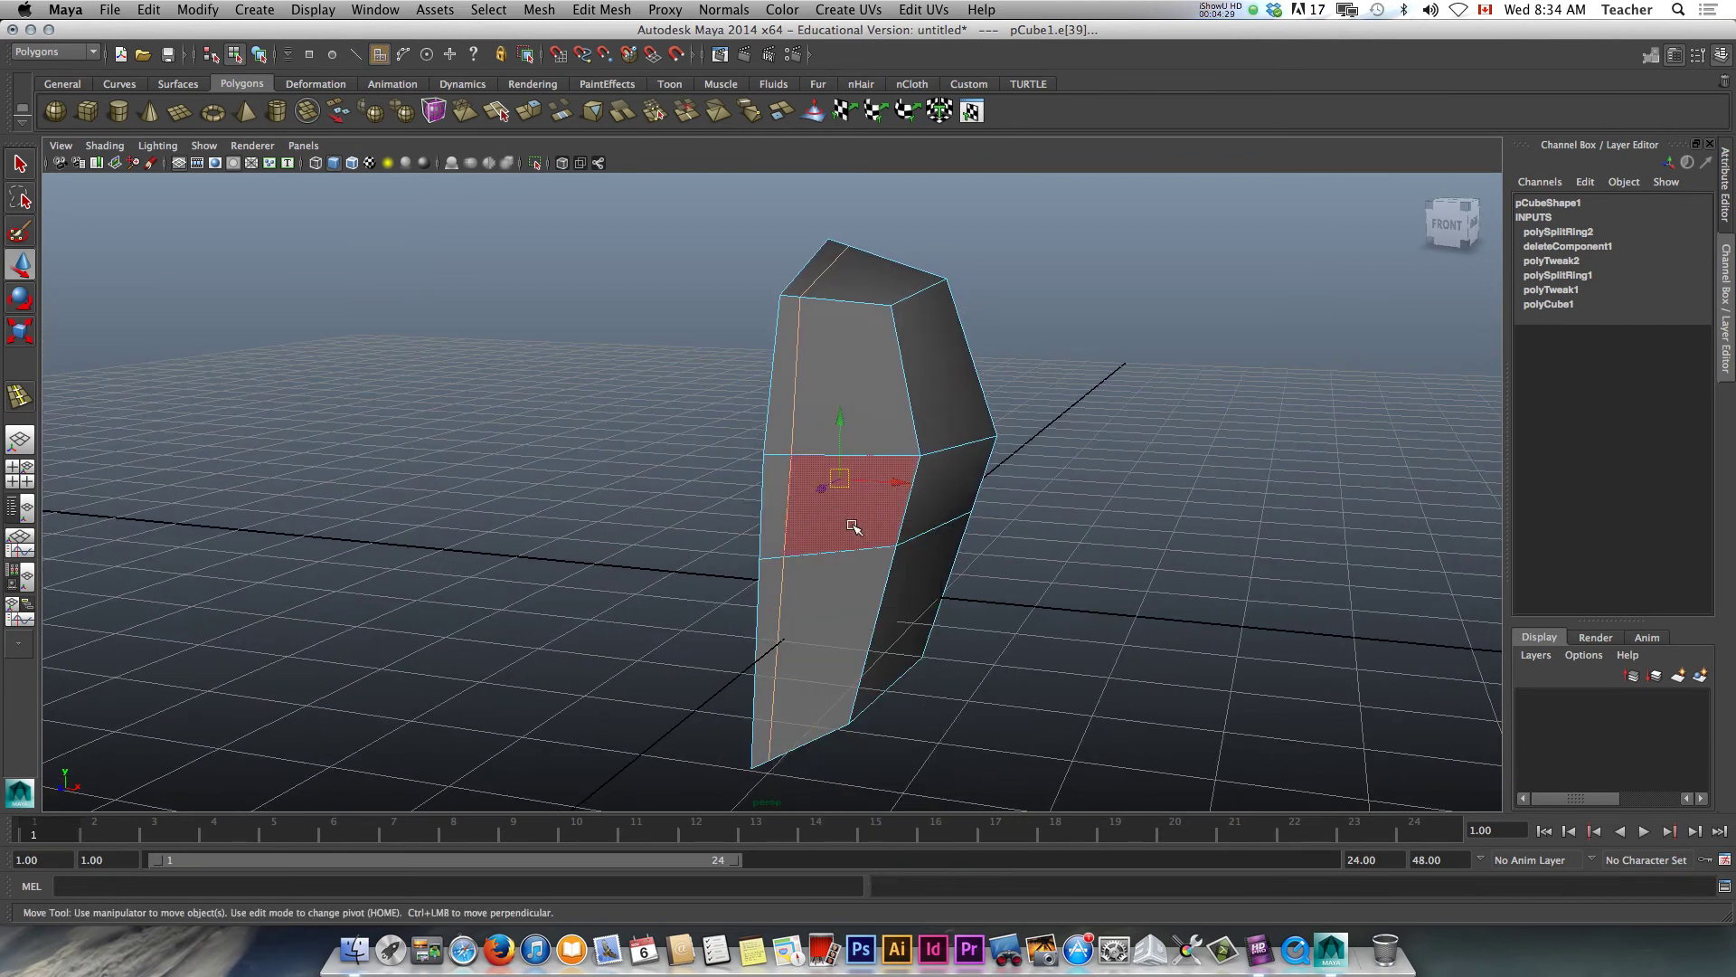
click(850, 514)
click(528, 112)
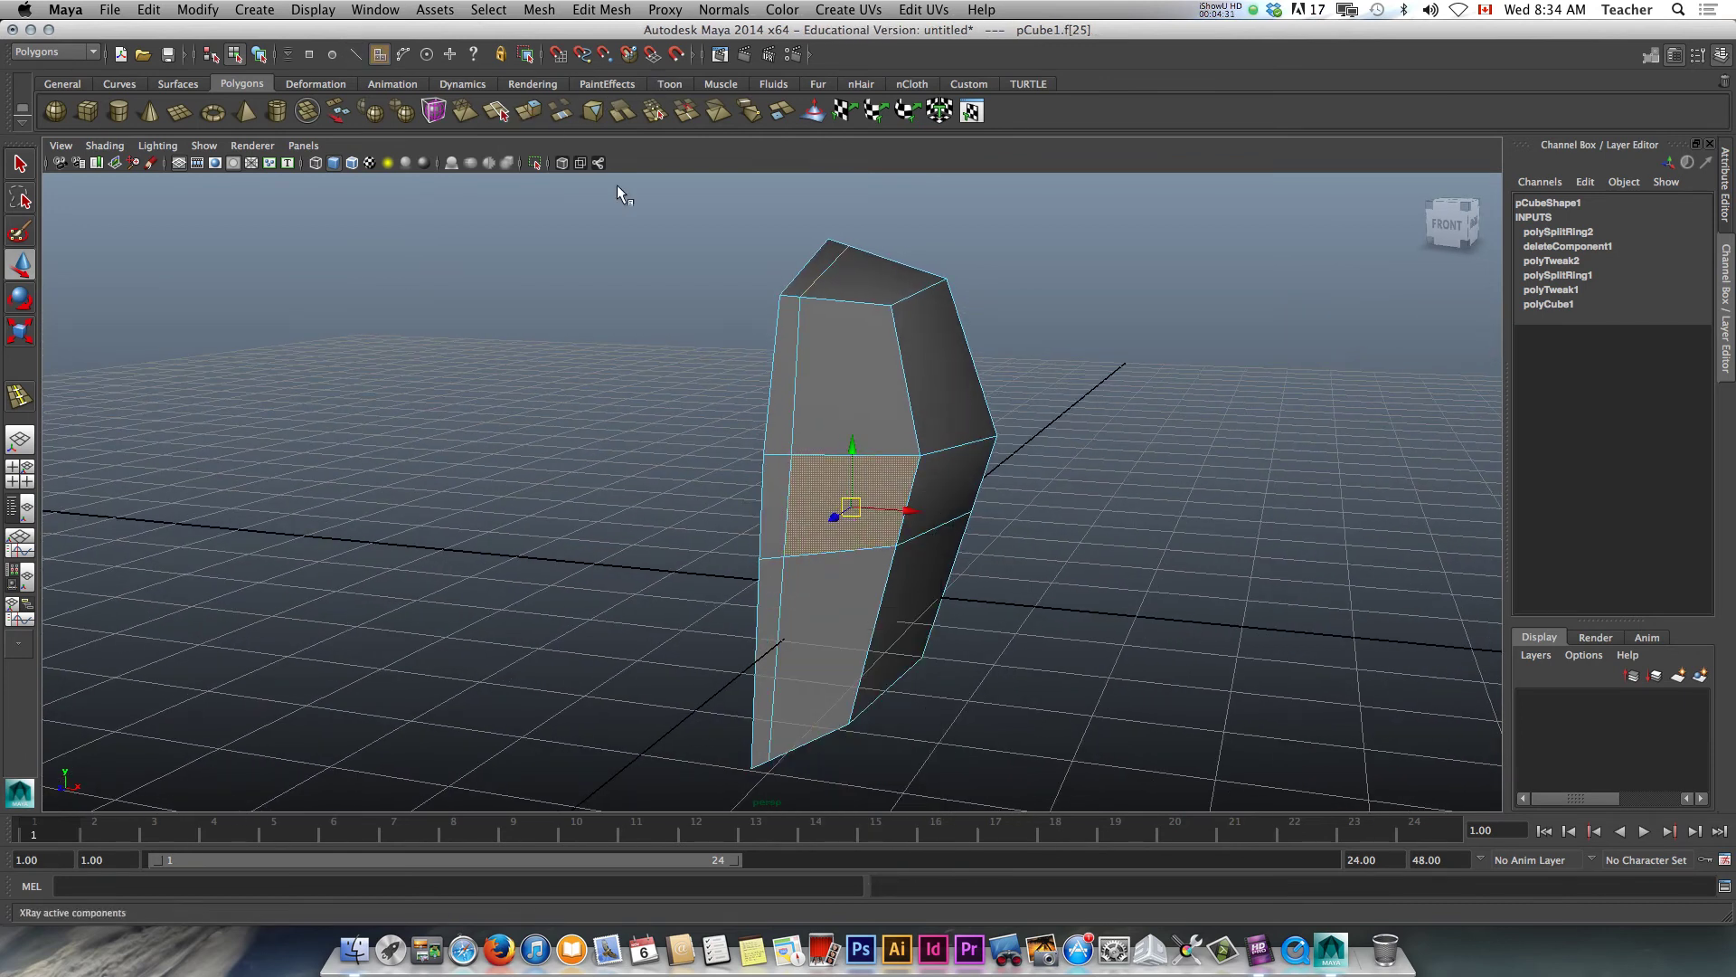
Build three nested inset extrusions, scaling each face smaller about its centre
alt+drag(875, 607, 740, 683)
click(670, 621)
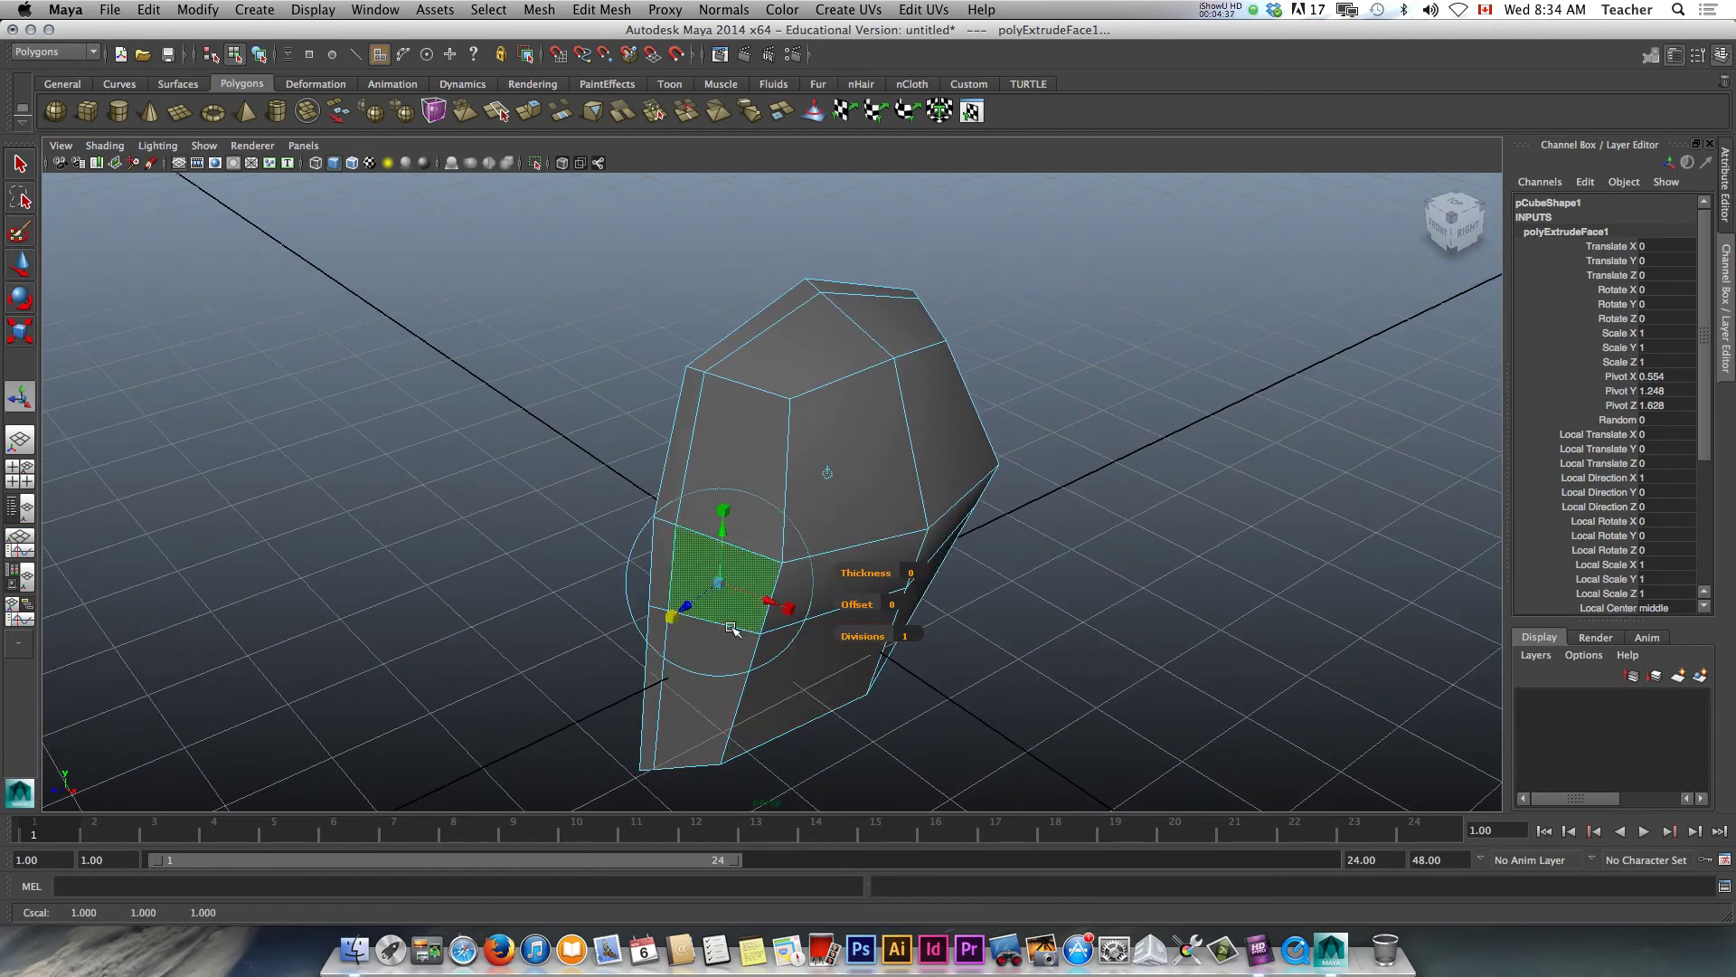
drag(722, 582, 712, 592)
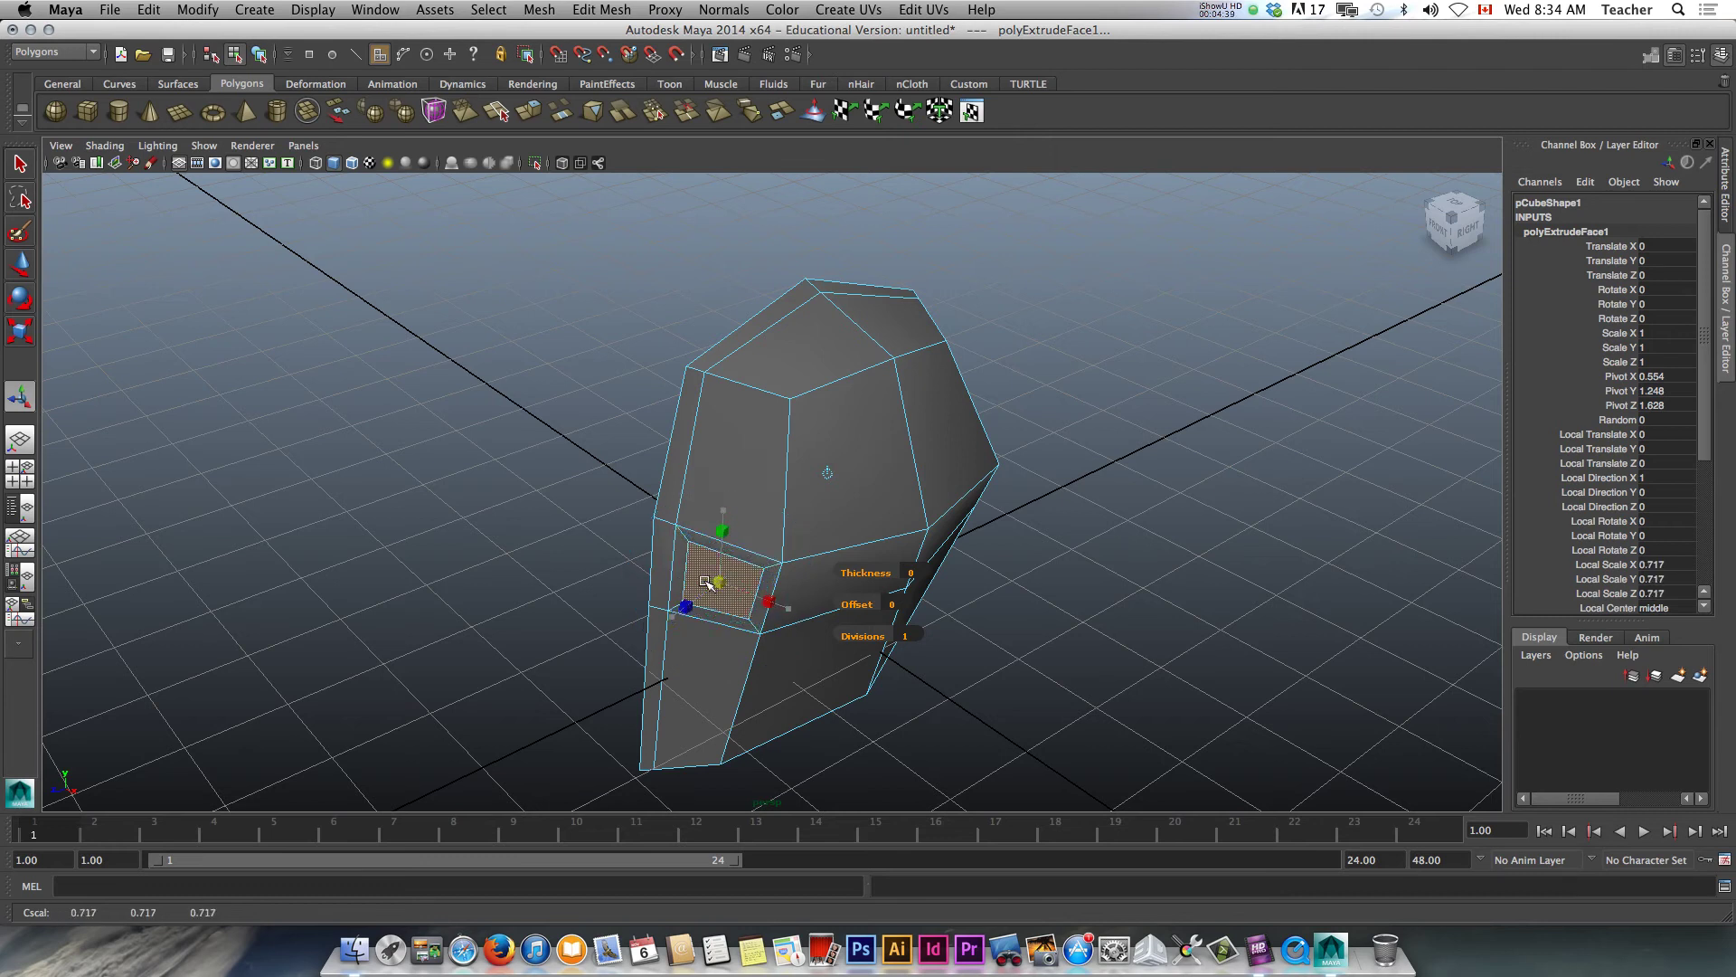
key(ctrl+e)
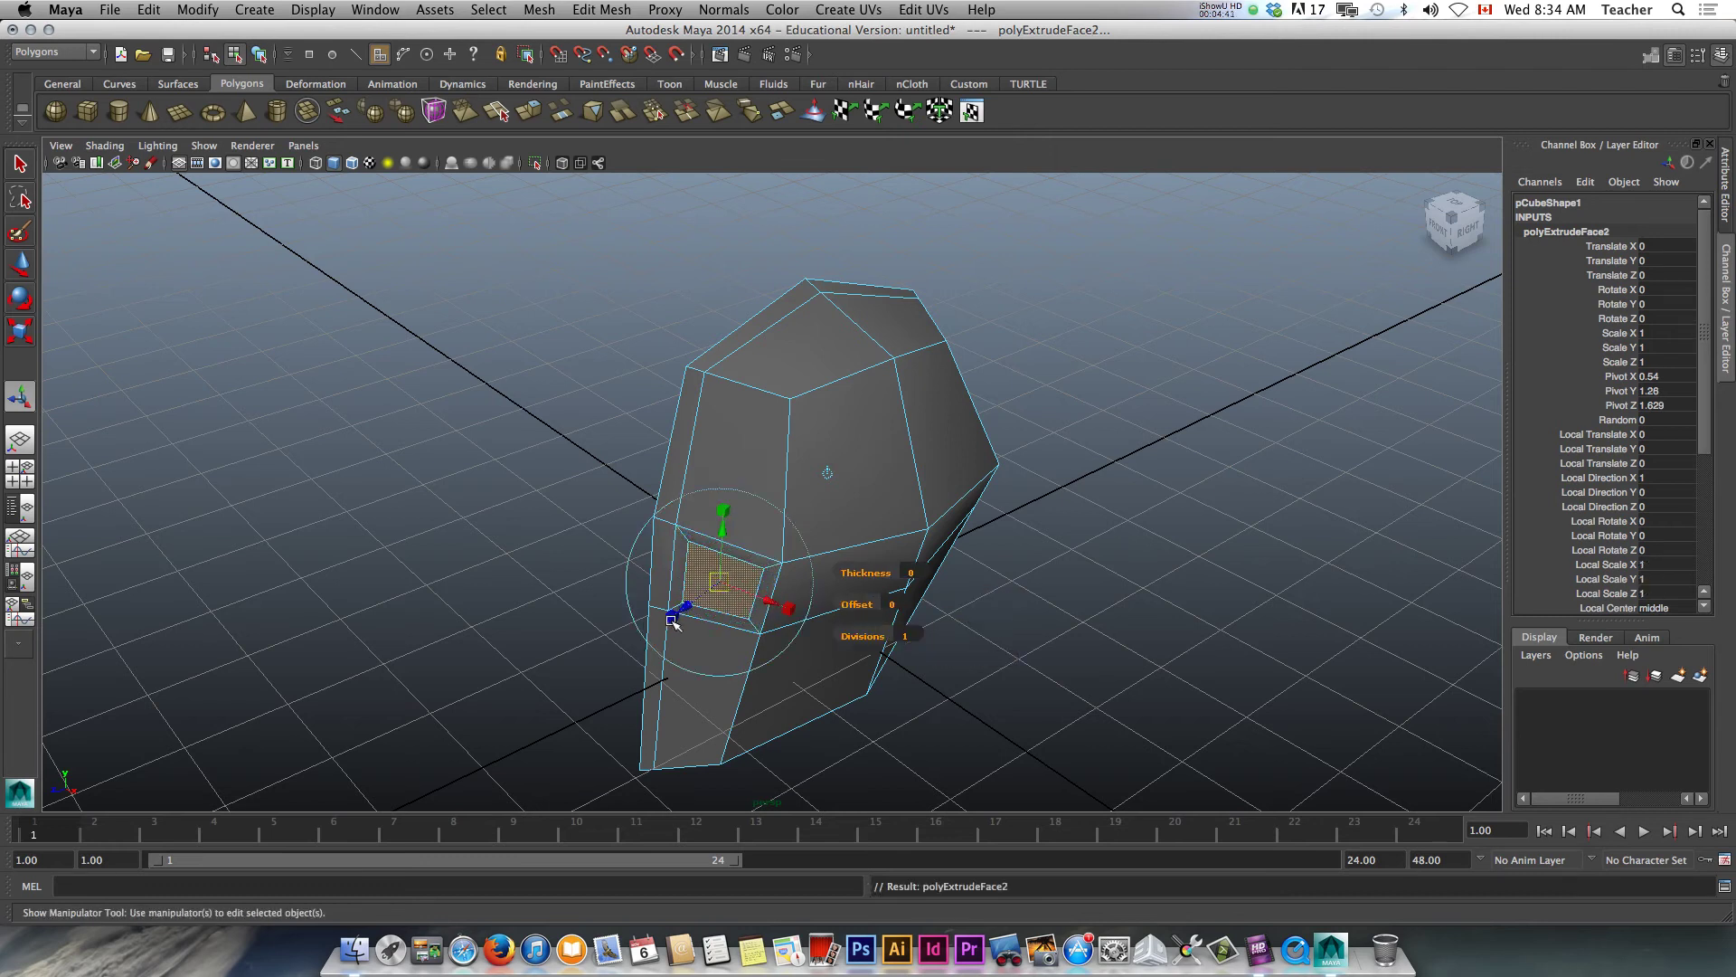
drag(720, 580, 702, 586)
key(ctrl+e)
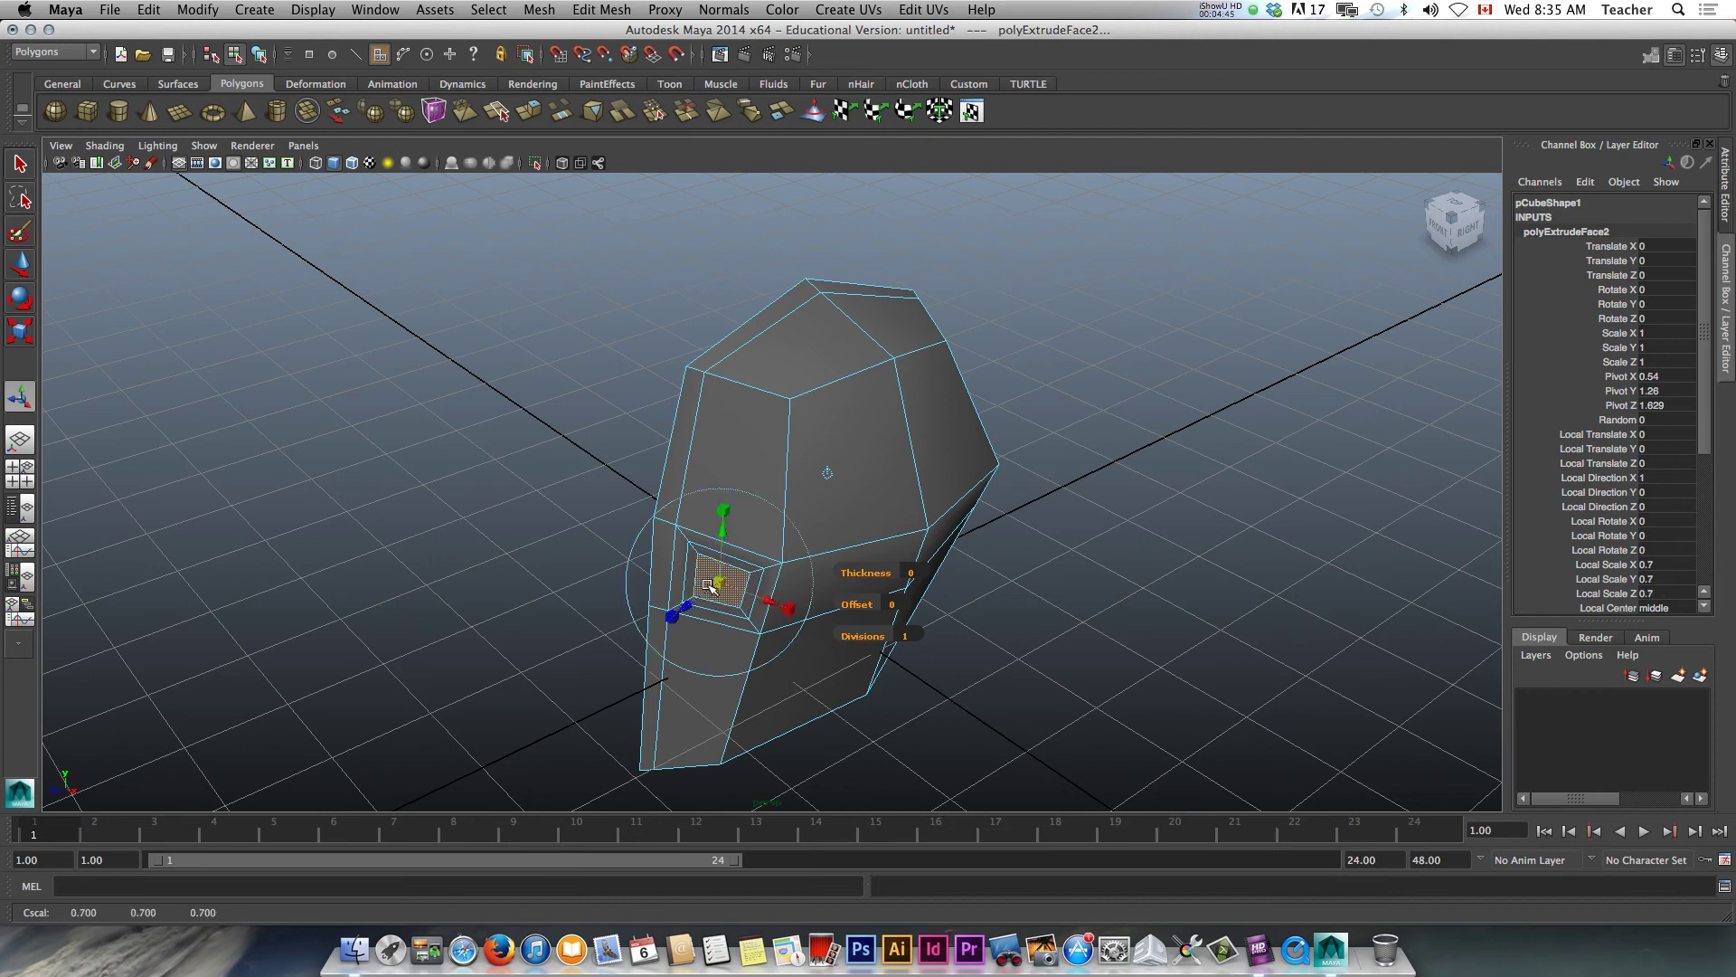
click(674, 622)
drag(723, 585, 711, 586)
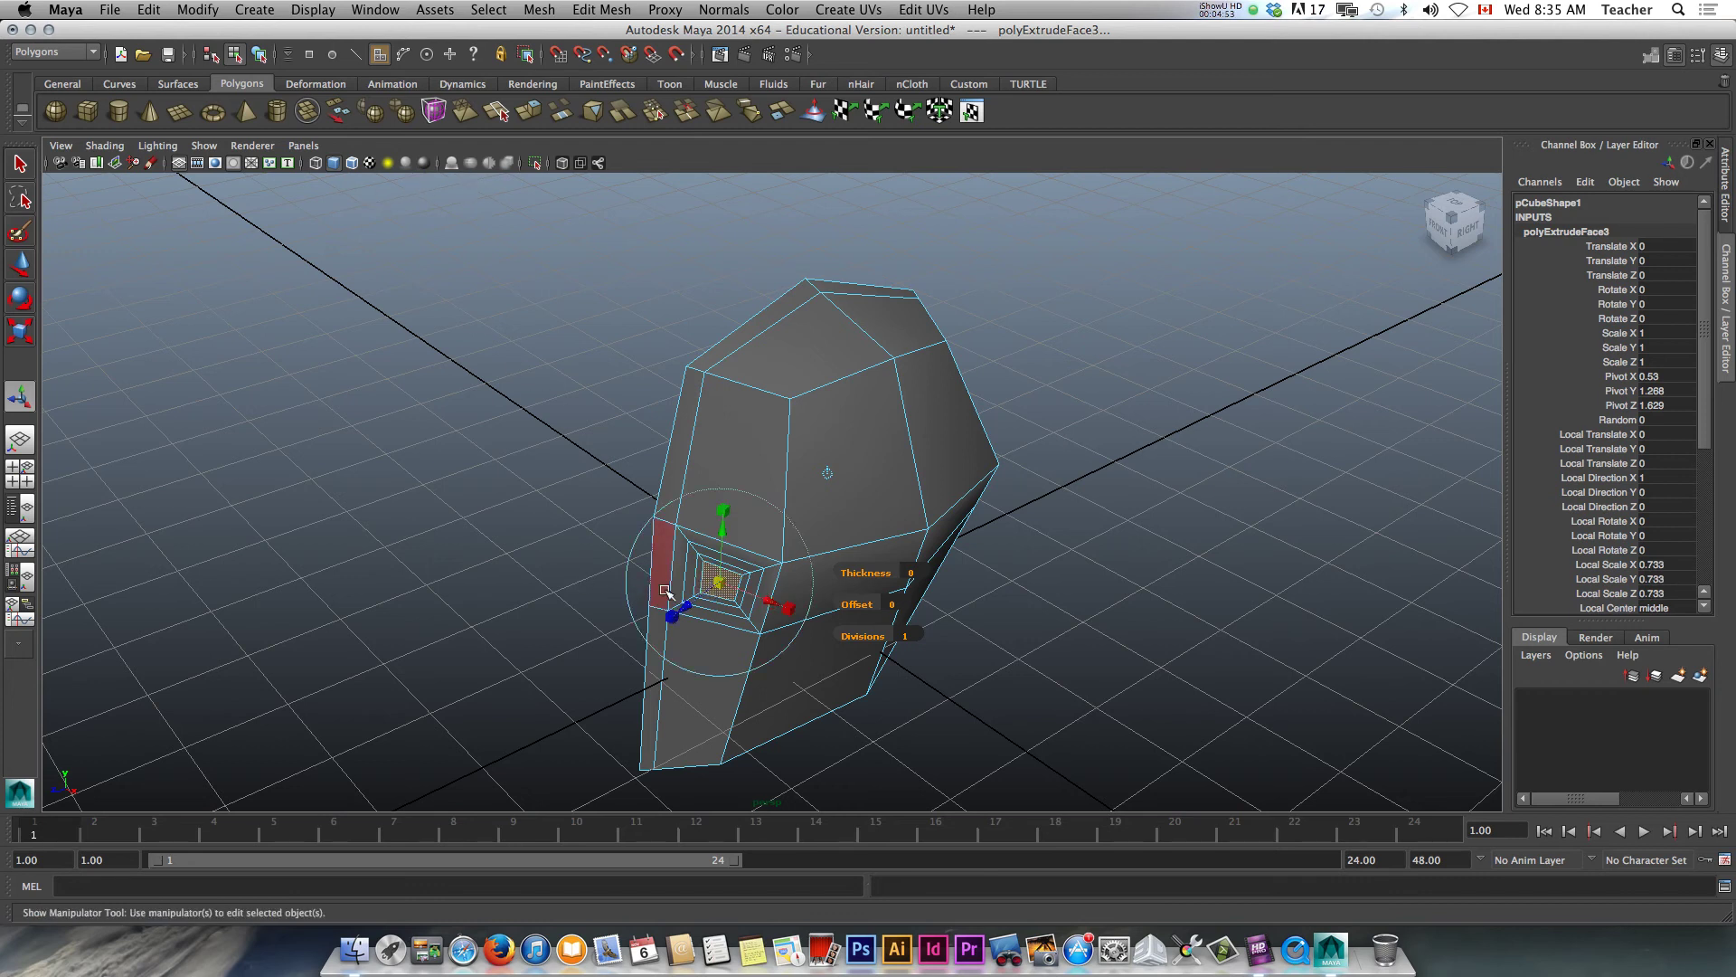
Push the inset face into the head and shift the socket's inner edge sideways
drag(687, 604, 653, 533)
scroll(693, 523, up, 4)
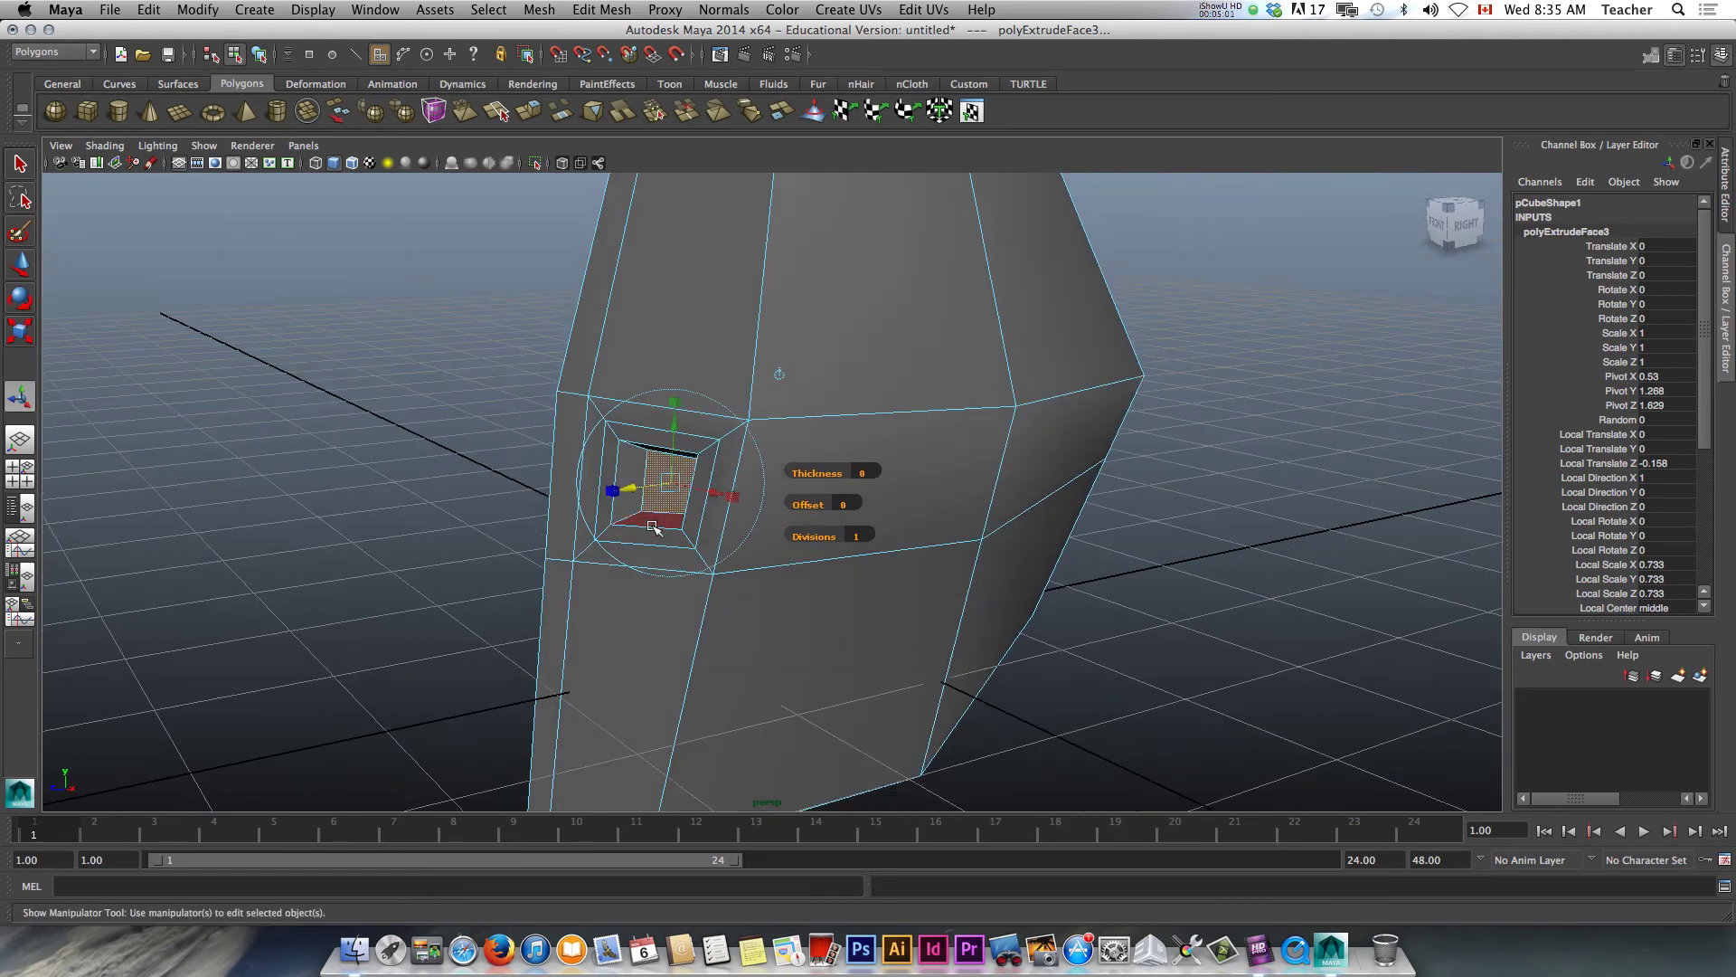
right_drag(653, 528, 640, 517)
click(643, 516)
key(w)
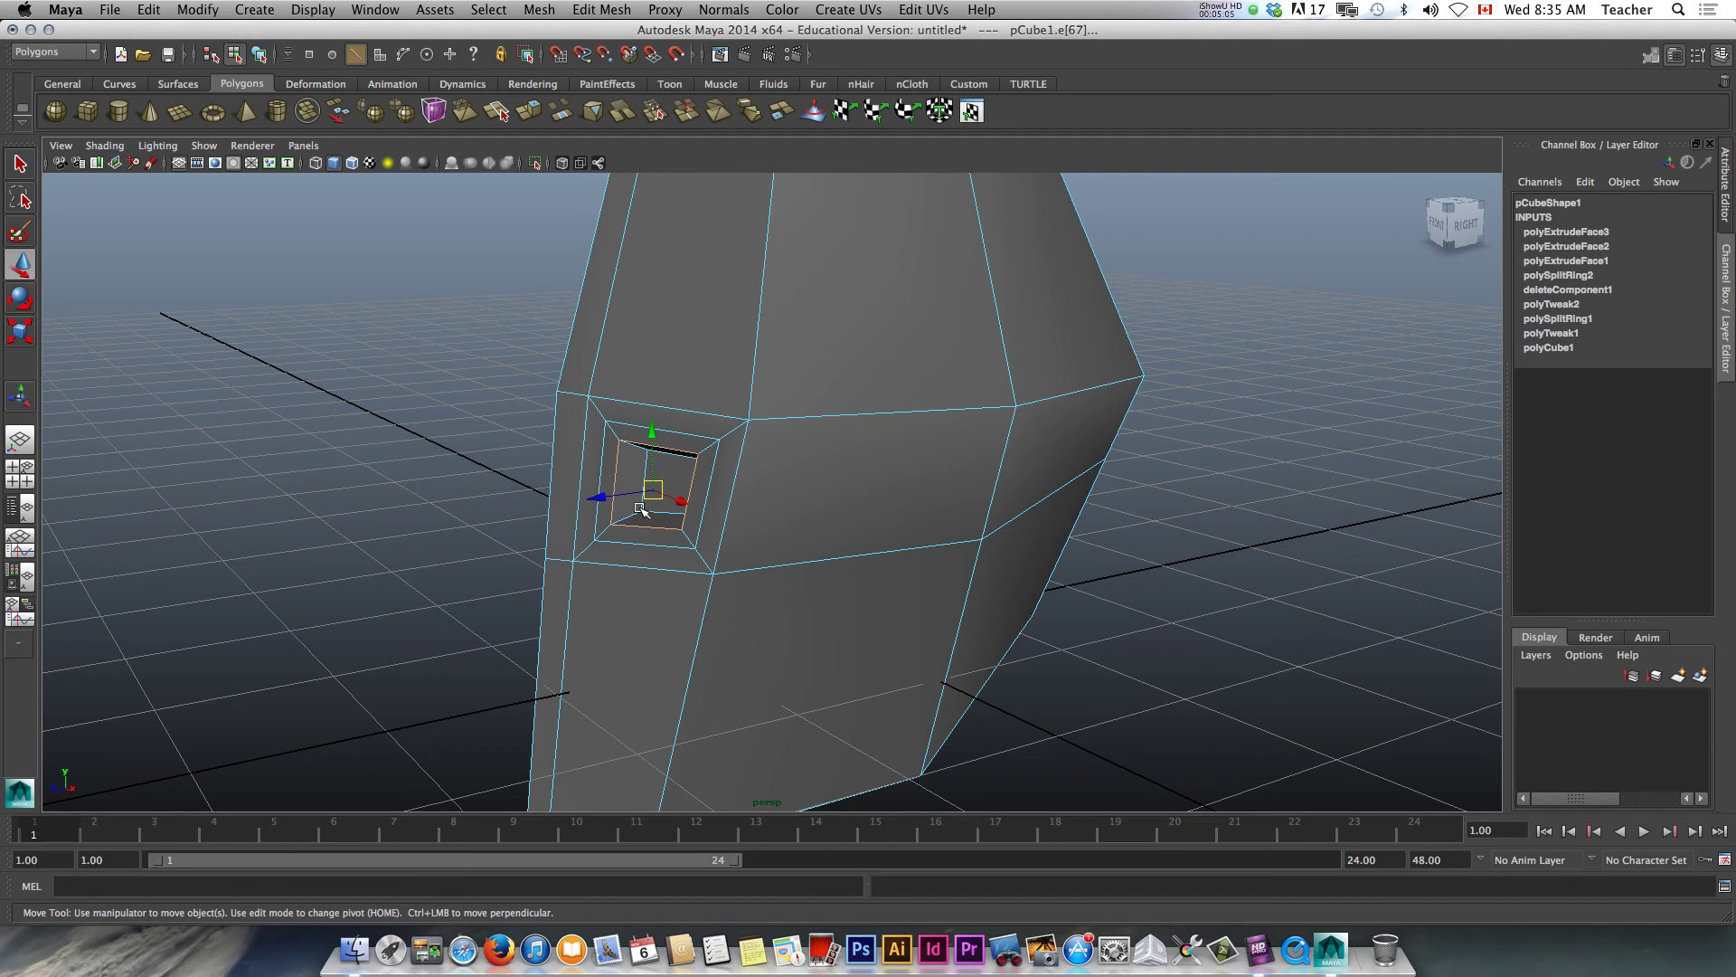
drag(612, 494, 778, 504)
right_drag(832, 545, 909, 519)
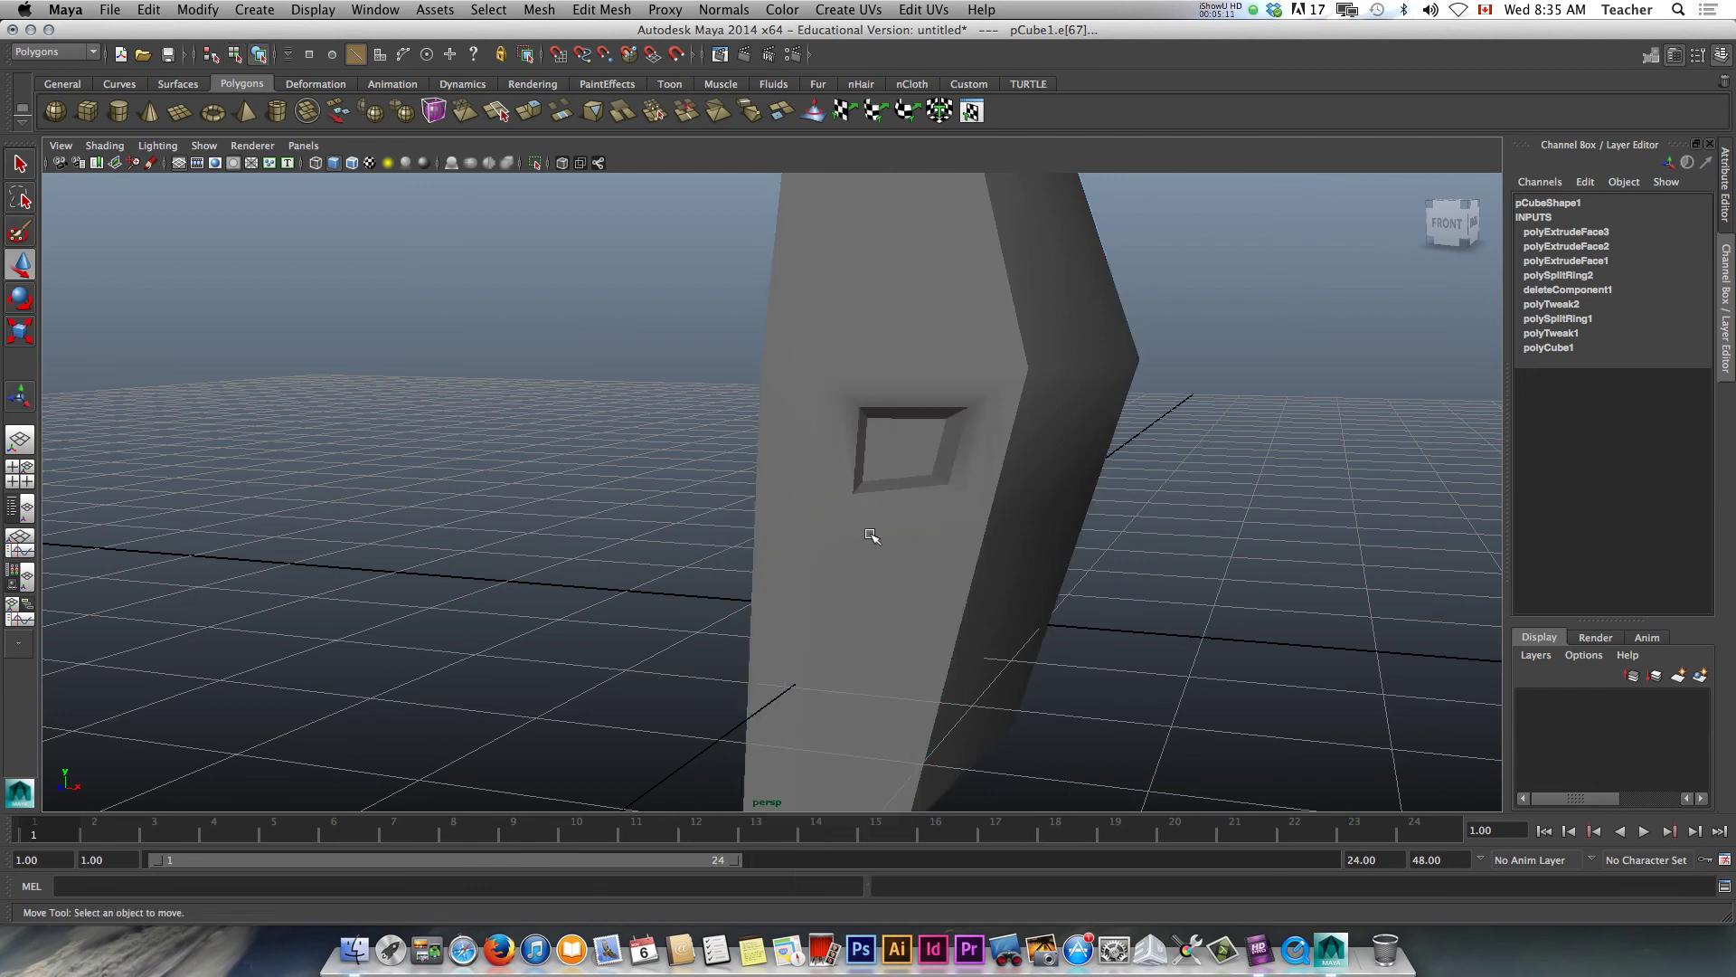
key(3)
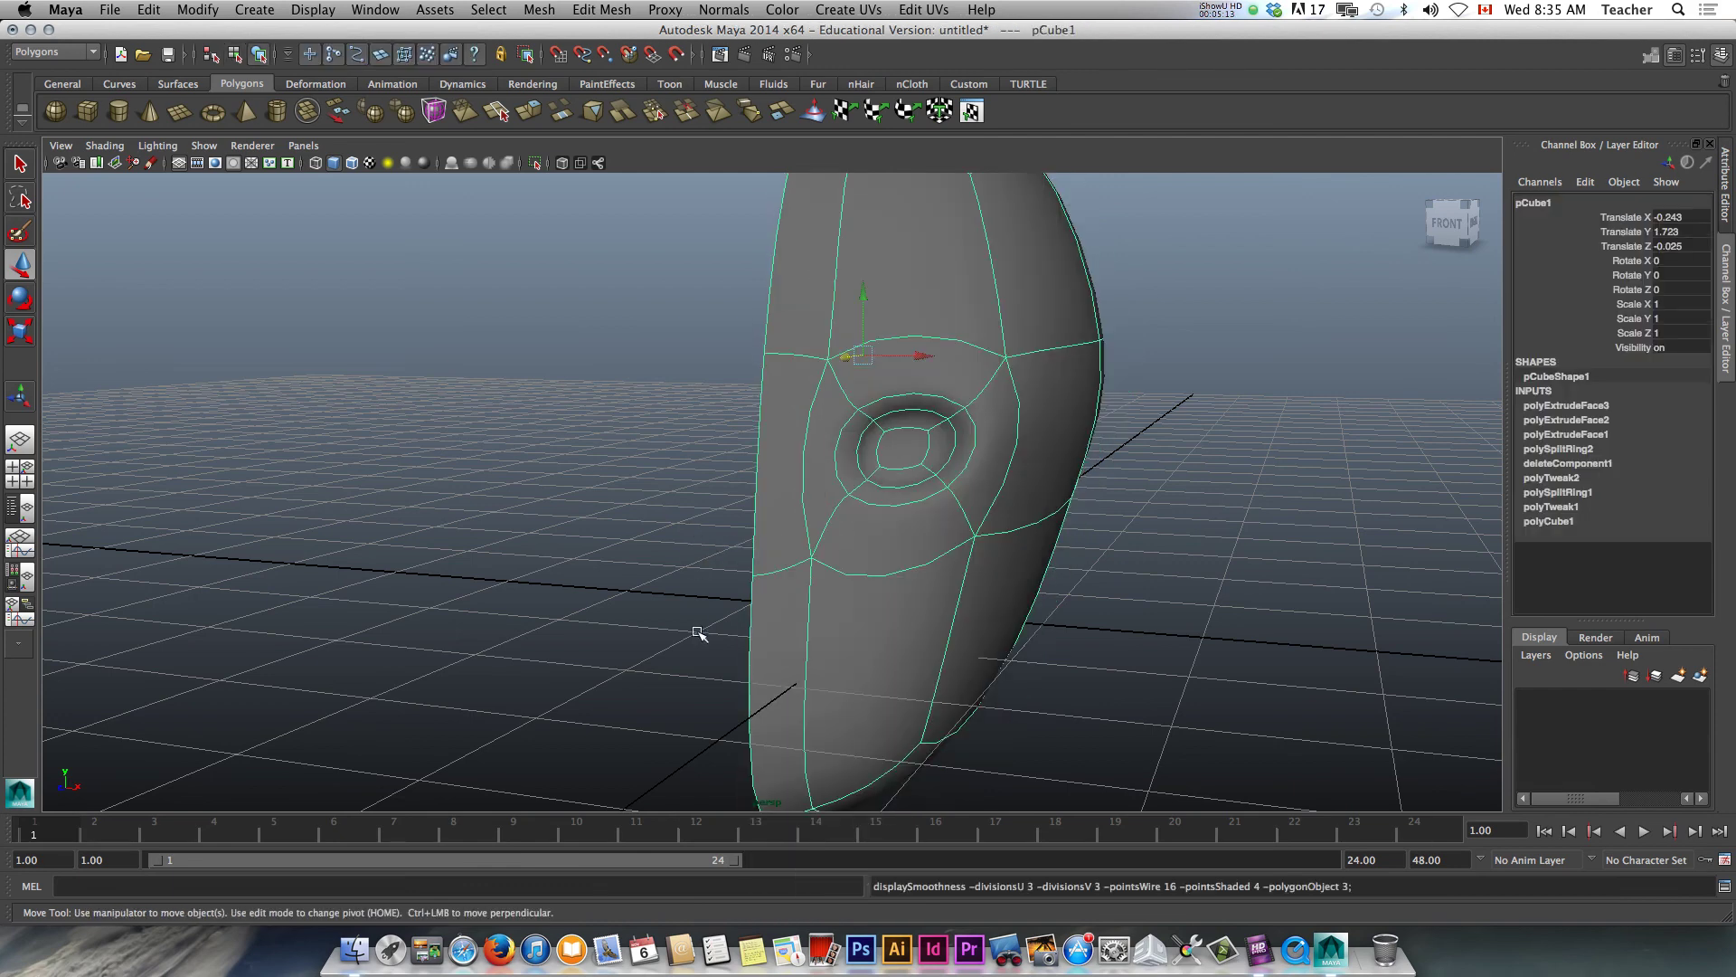
alt+drag(698, 634, 816, 617)
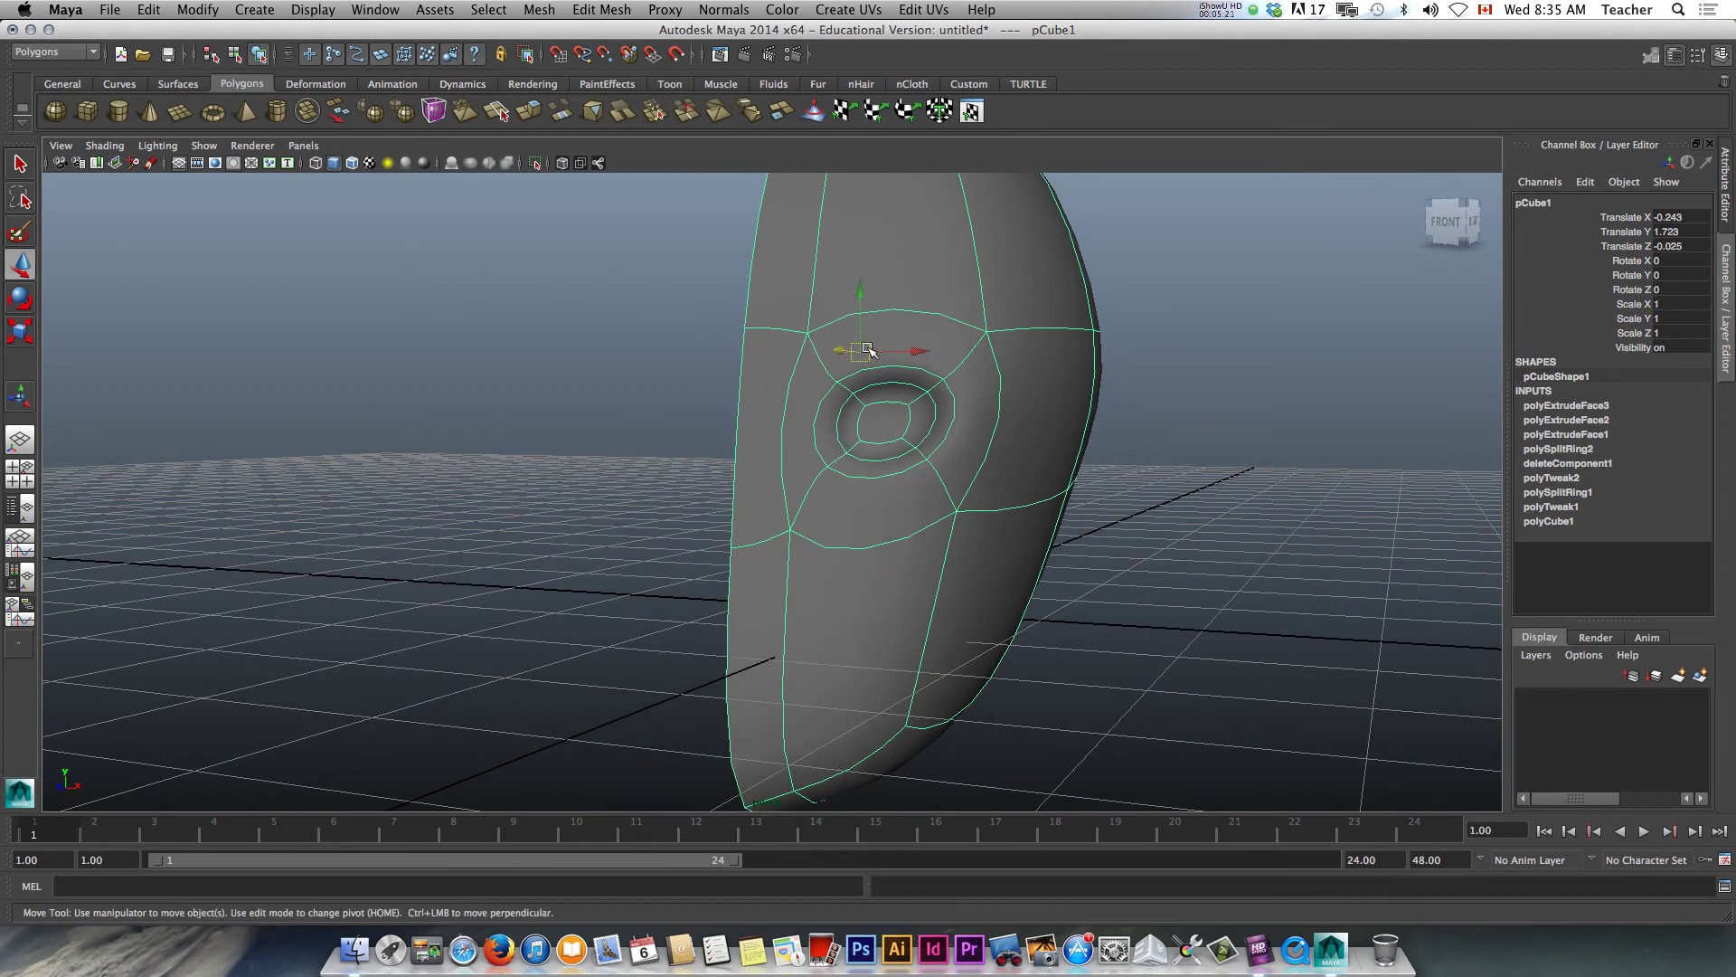
key(1)
scroll(904, 416, down, 3)
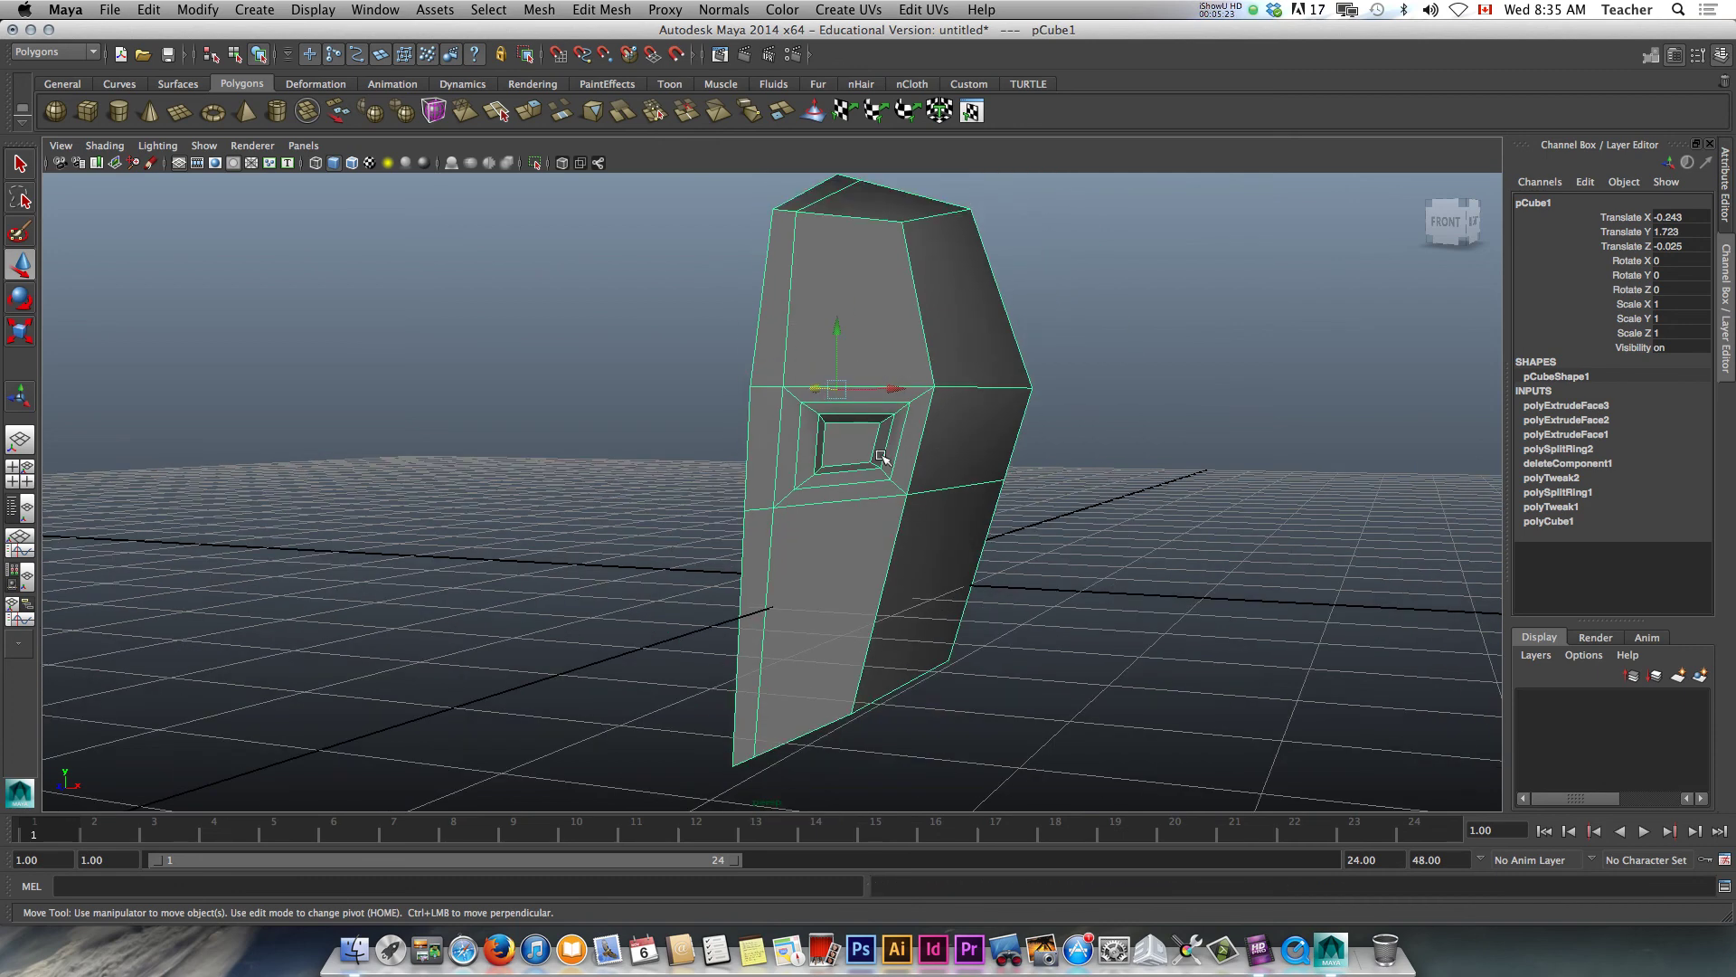
mouse_move(882, 456)
alt+mouse_down()
mouse_move(823, 453)
mouse_move(748, 395)
mouse_move(702, 461)
mouse_move(740, 484)
mouse_move(814, 461)
mouse_move(870, 471)
alt+mouse_up()
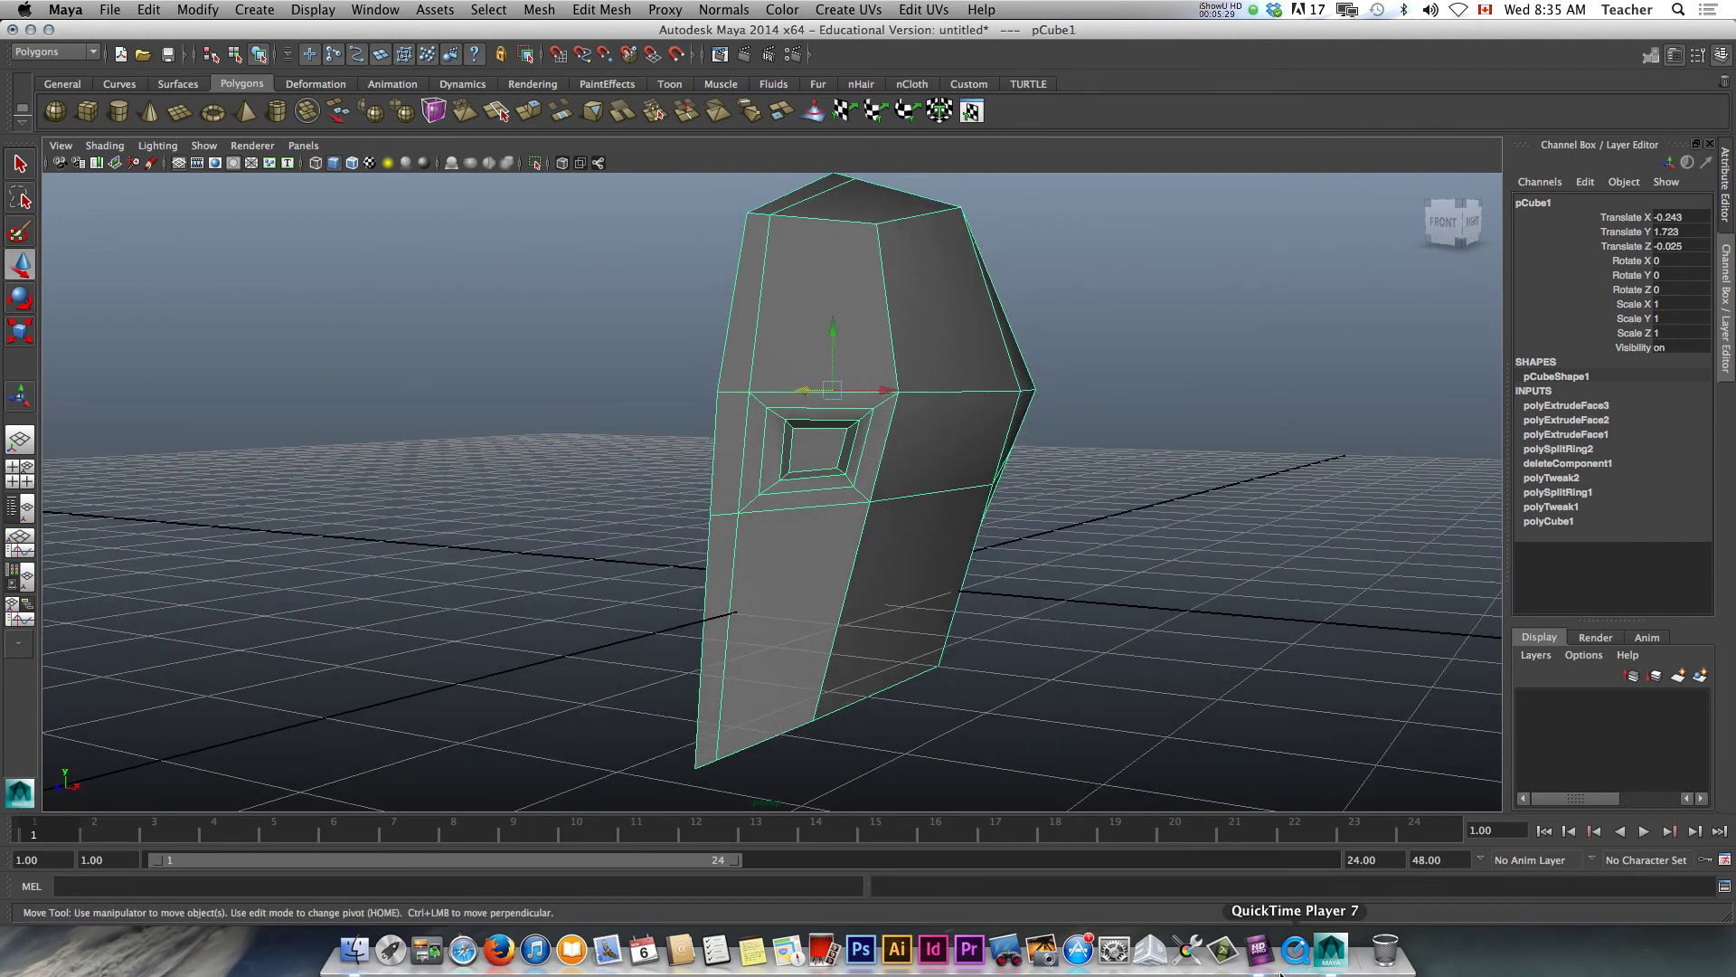
click(1252, 9)
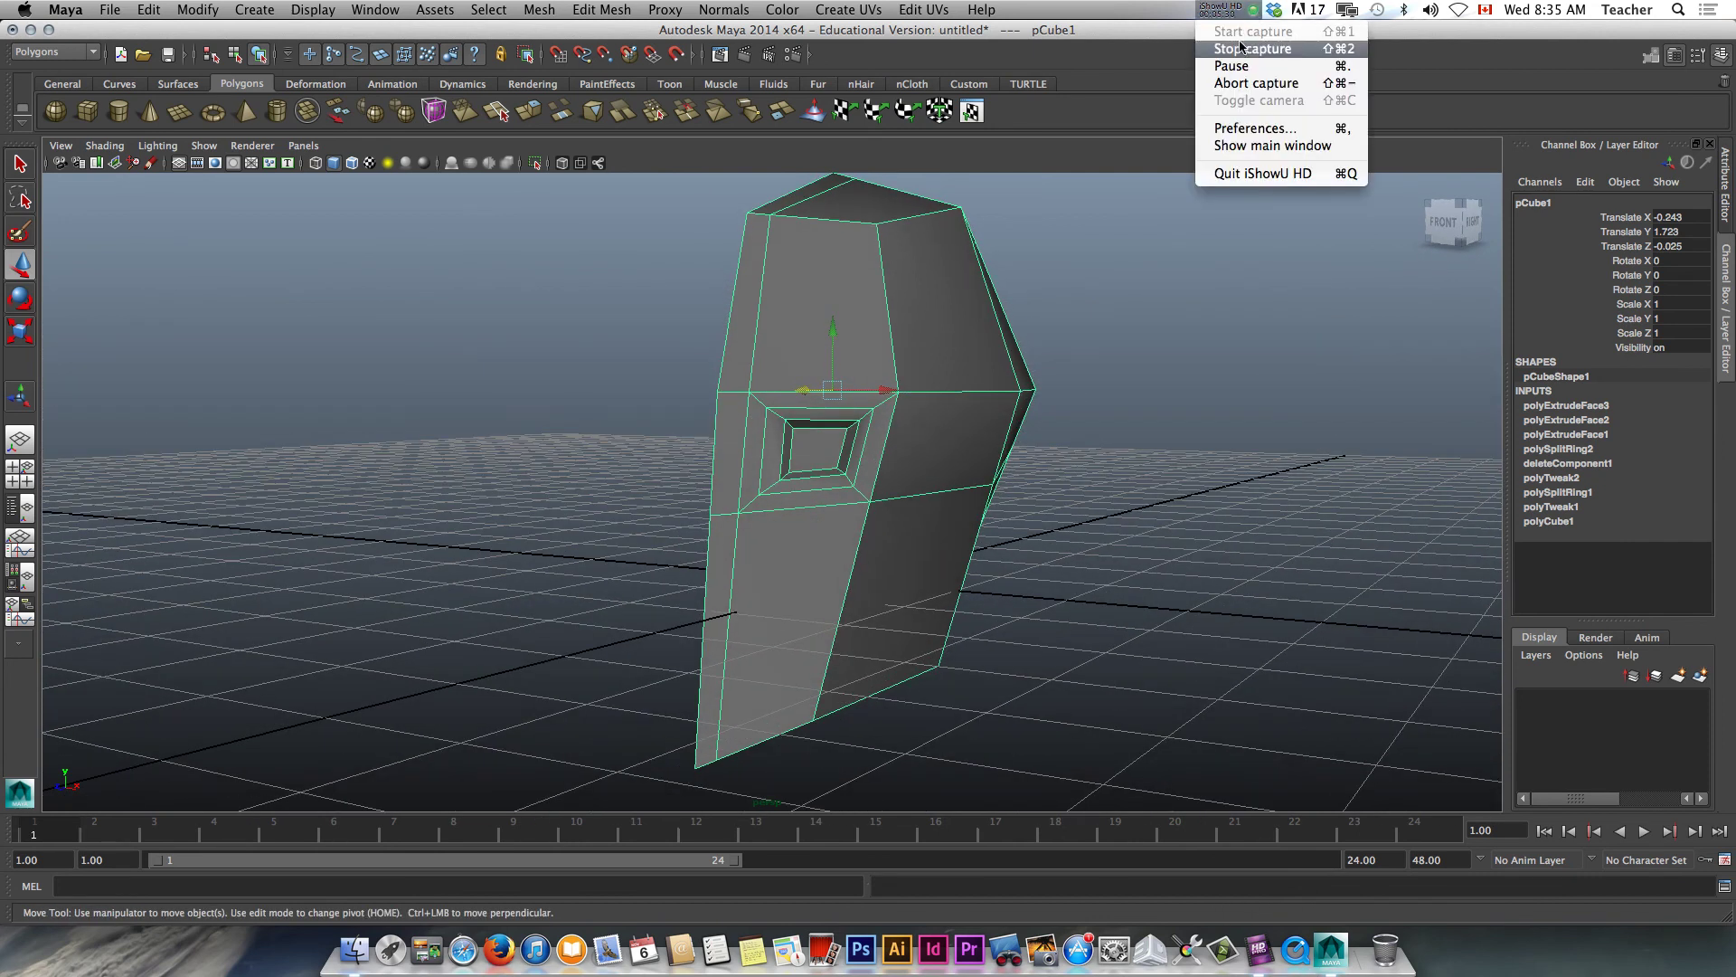